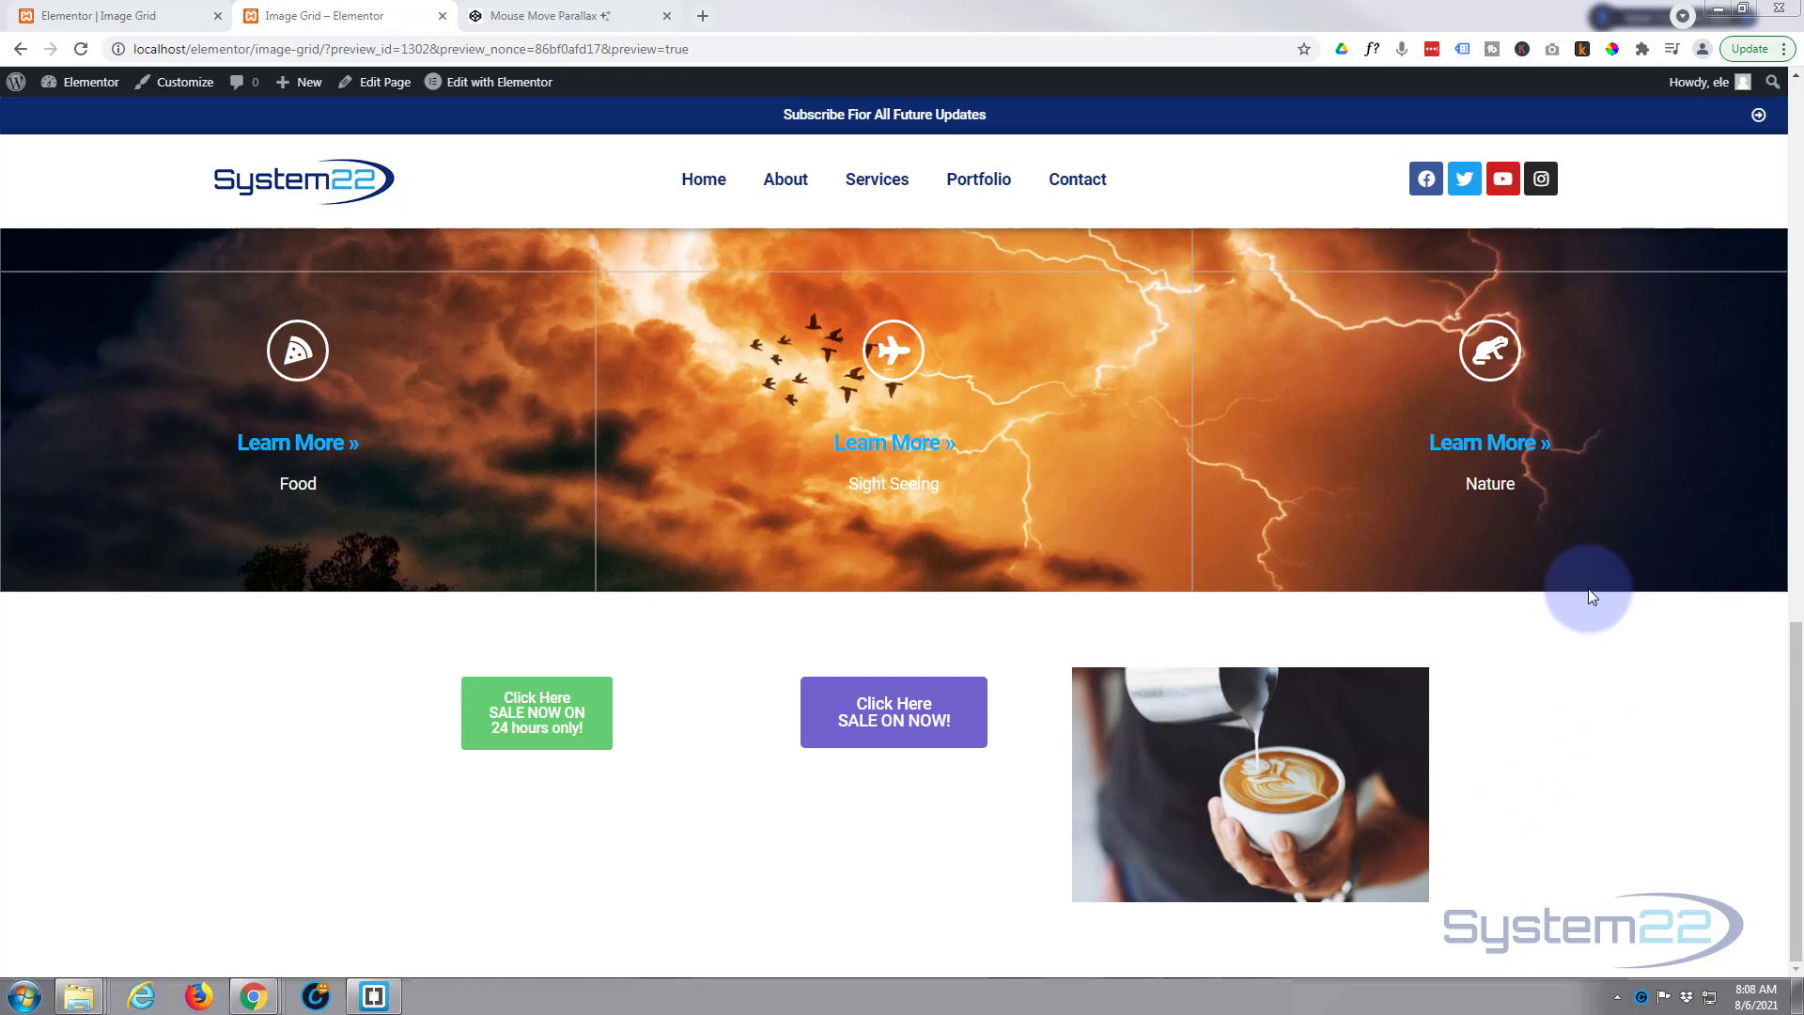
- Back in the page editor, delete the green sale button
click(149, 17)
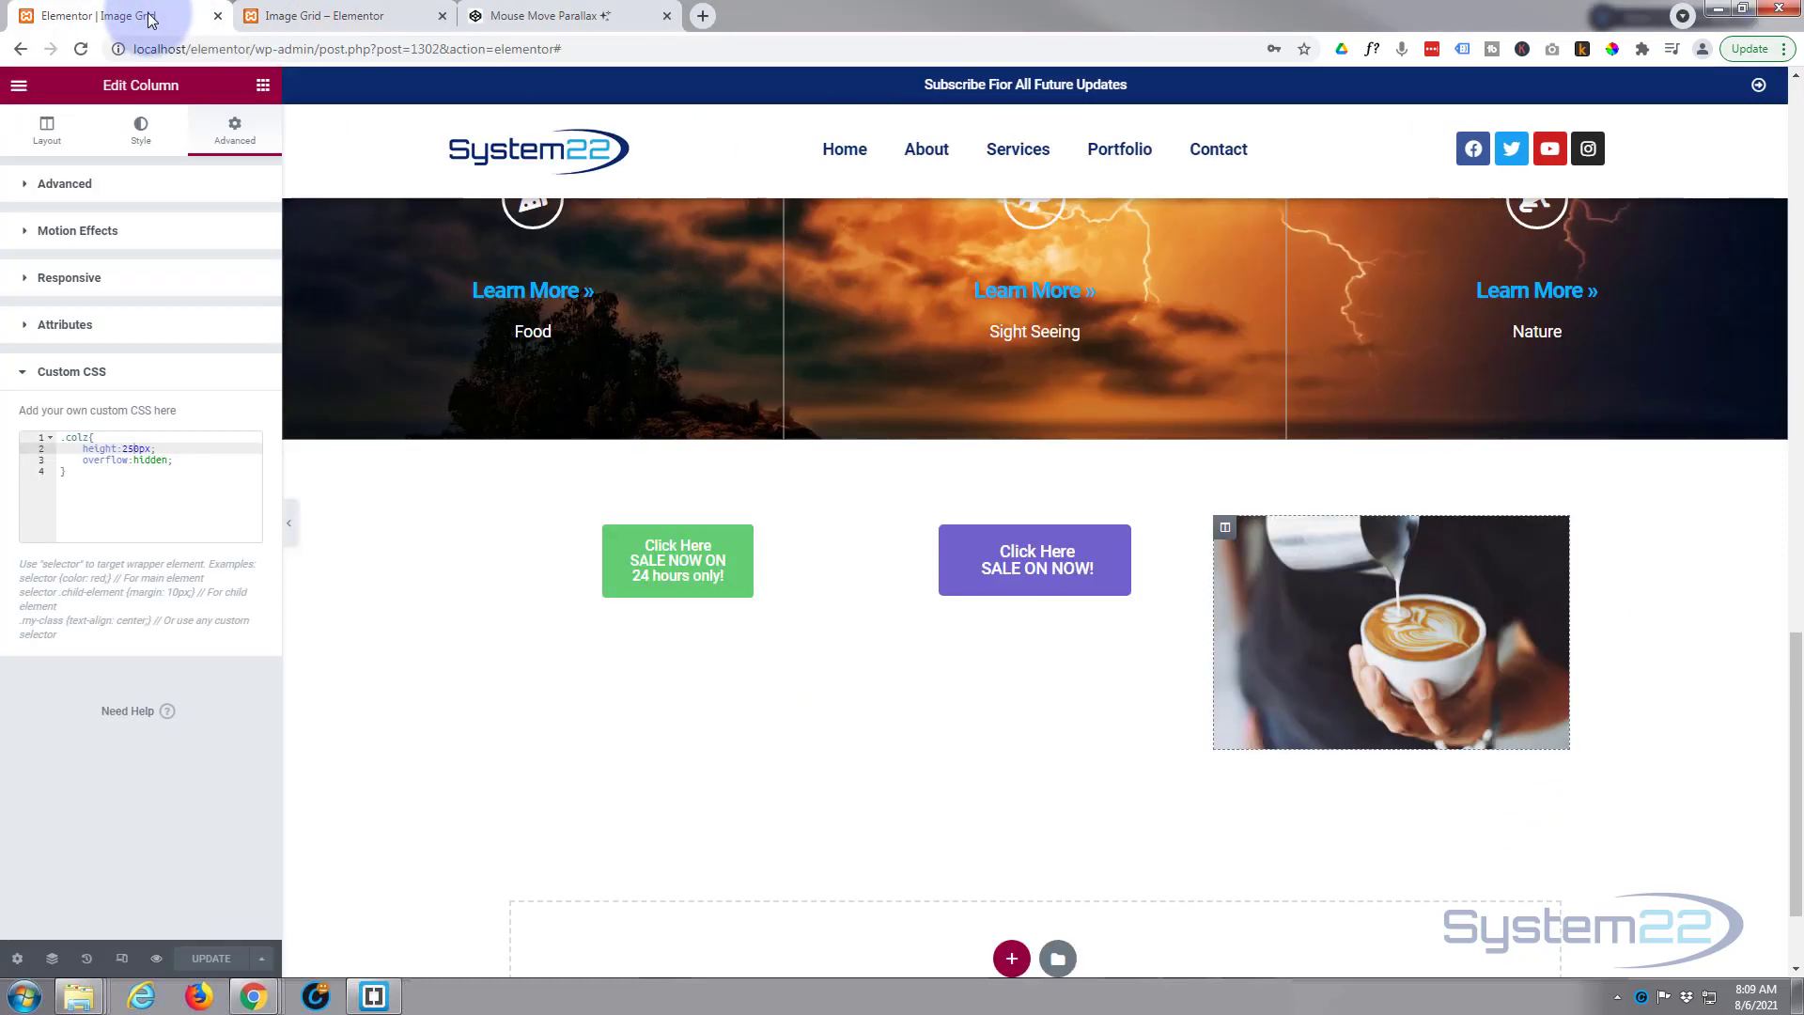
scroll(616, 688, down, 2)
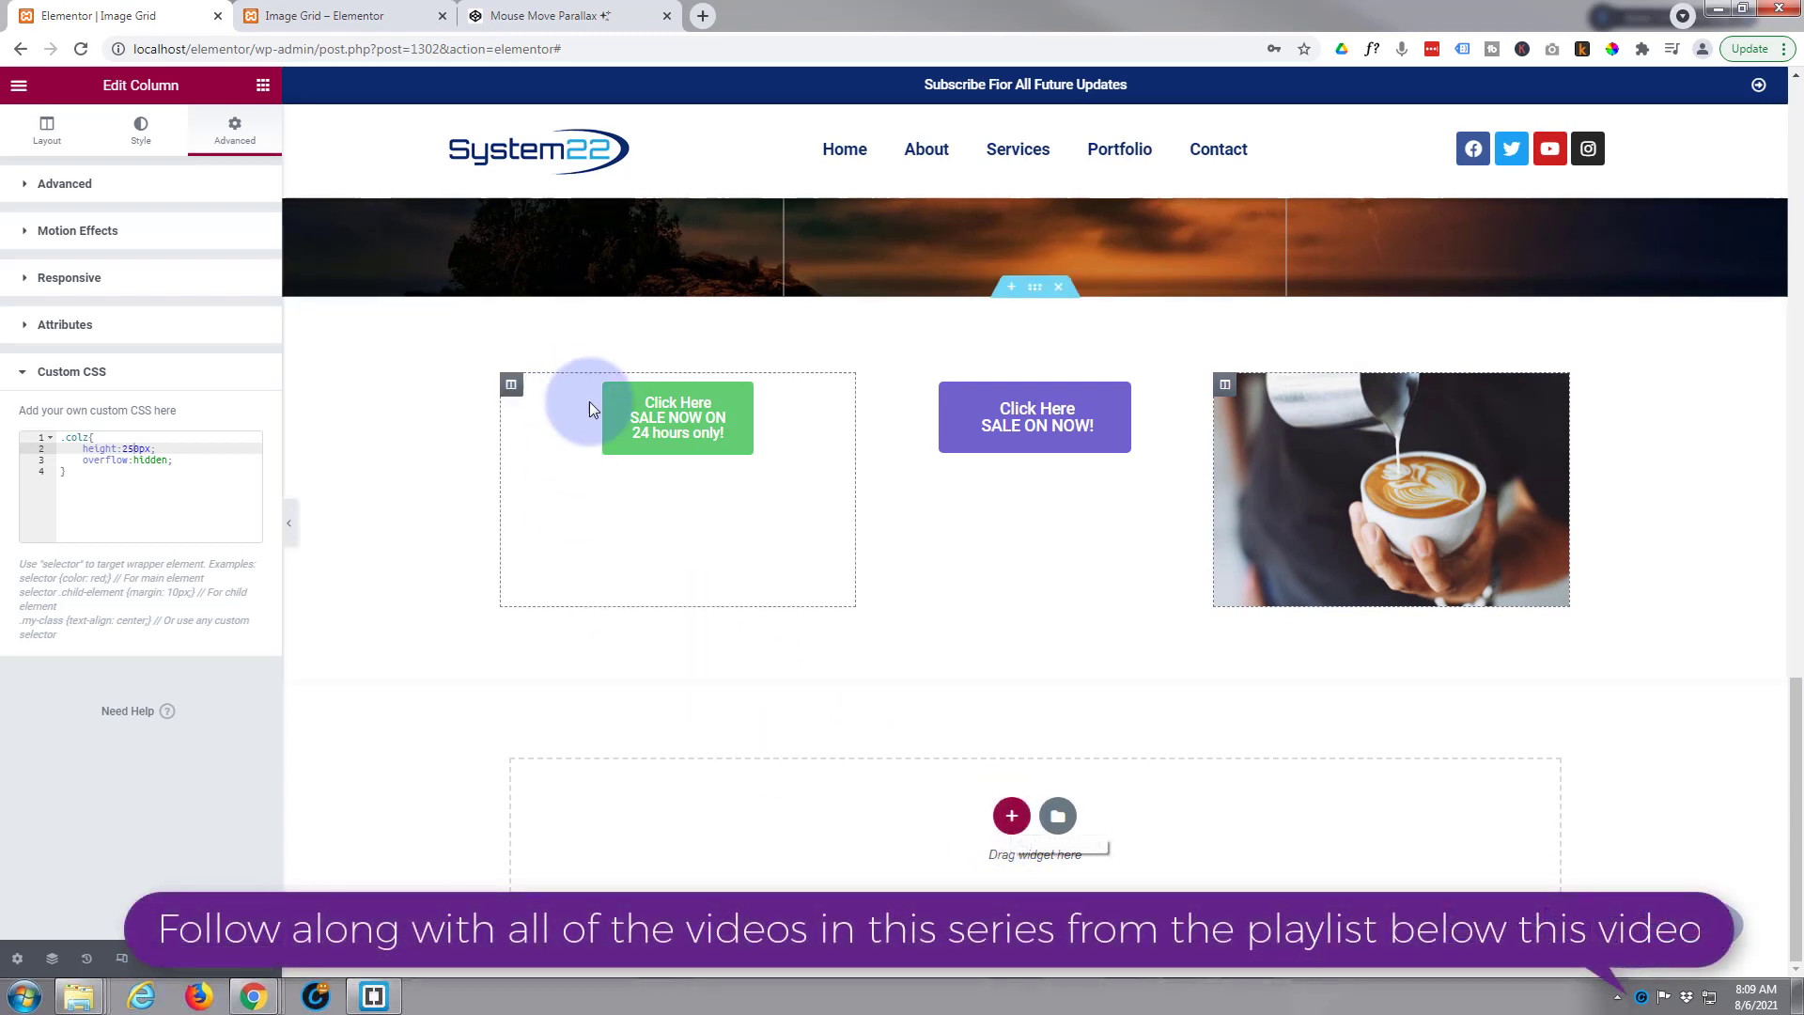
right_click(834, 395)
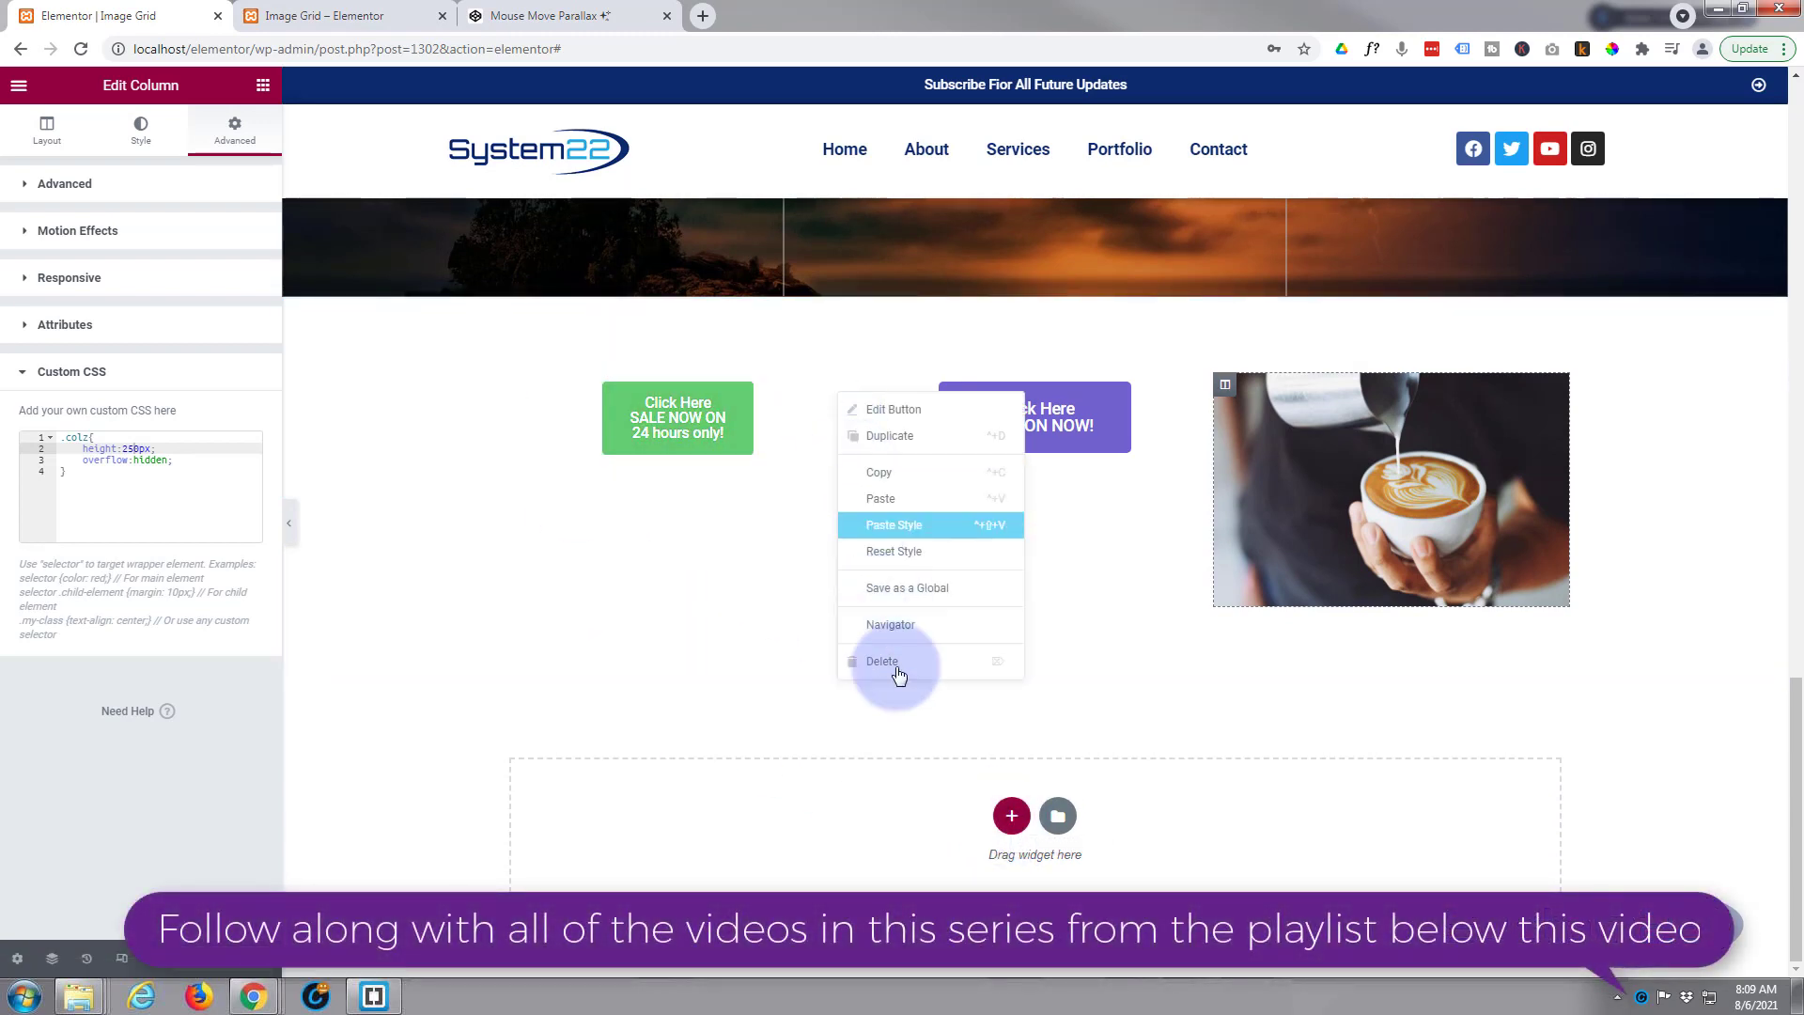
click(897, 662)
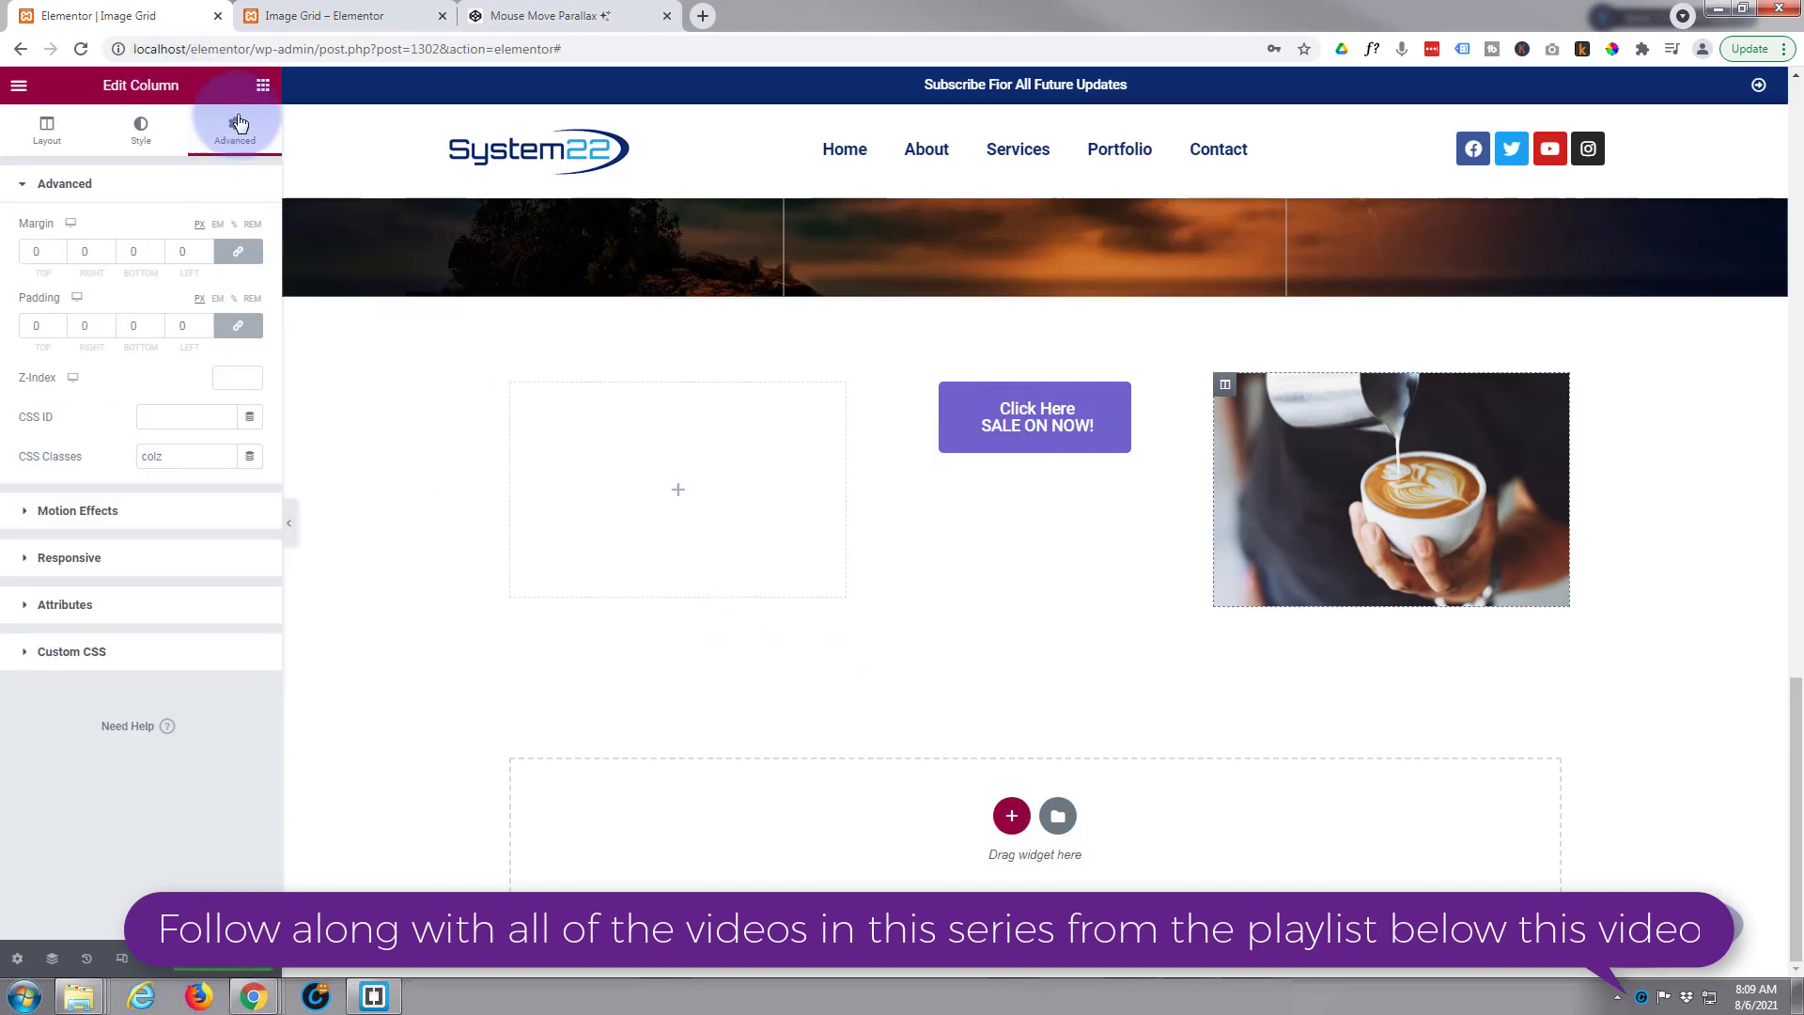
- Drop an Image widget into the empty column and insert the latte-art coffee photo
click(264, 86)
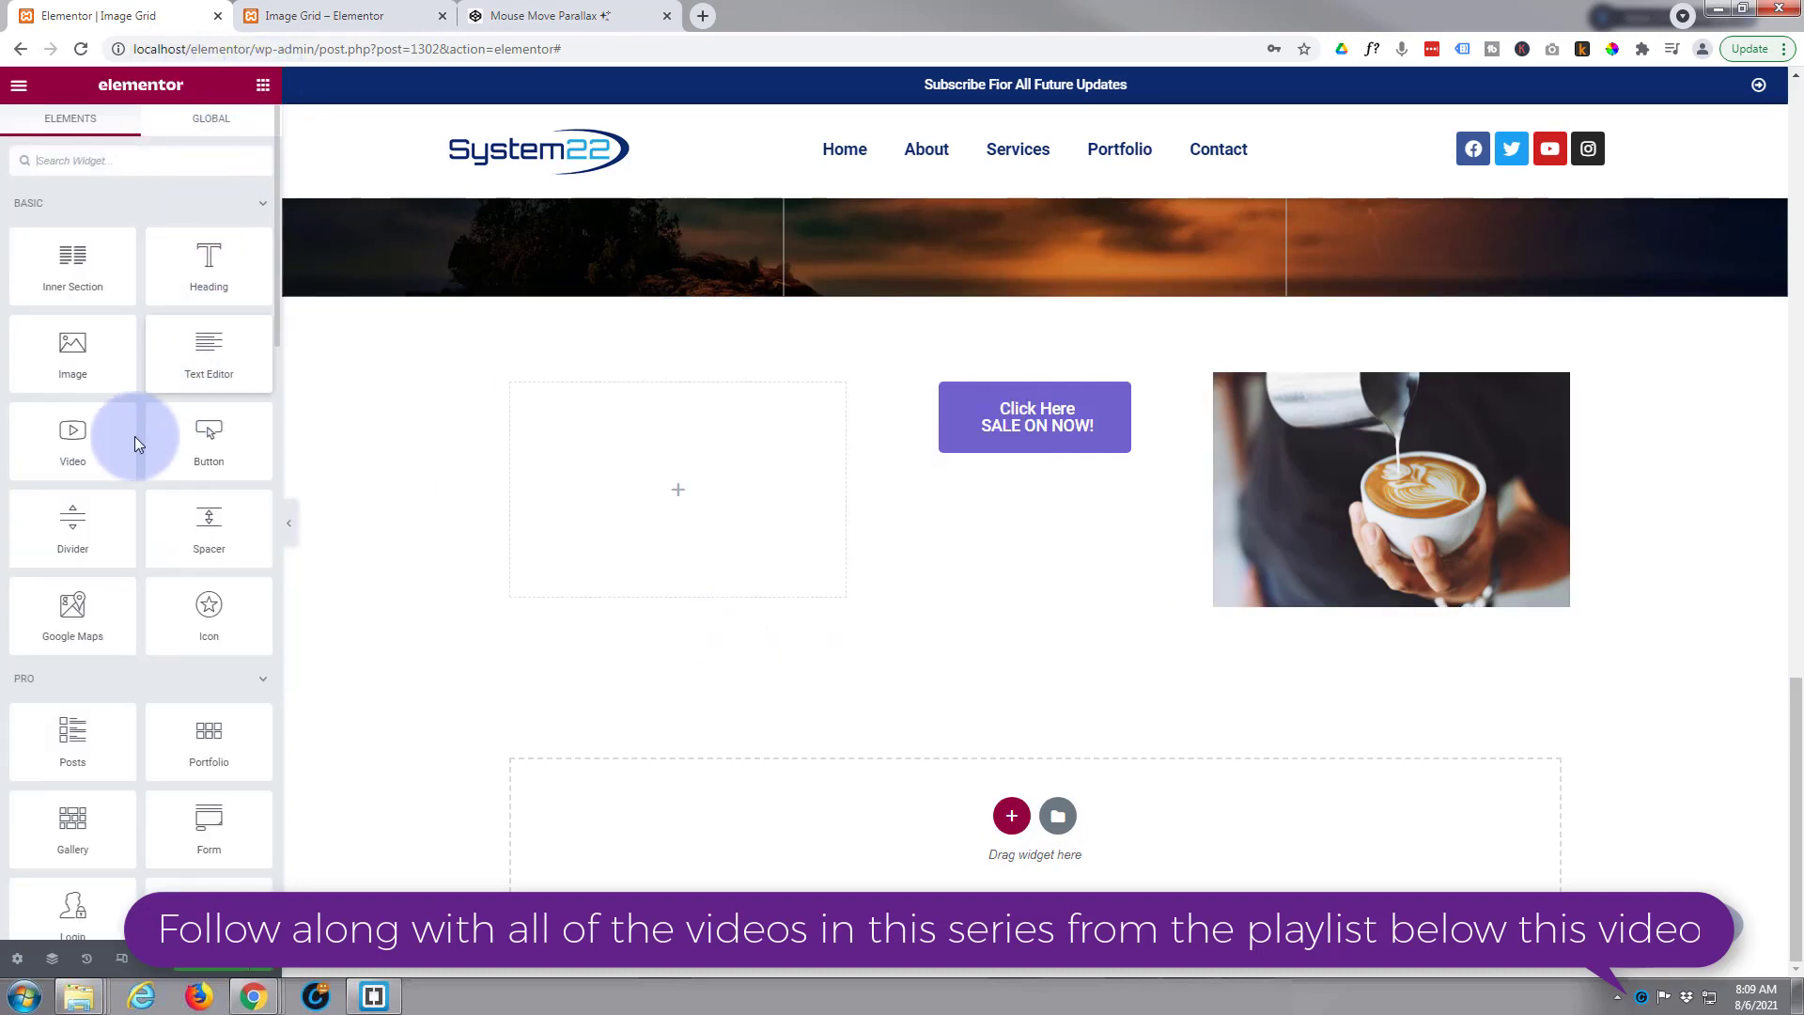
drag(72, 350, 642, 494)
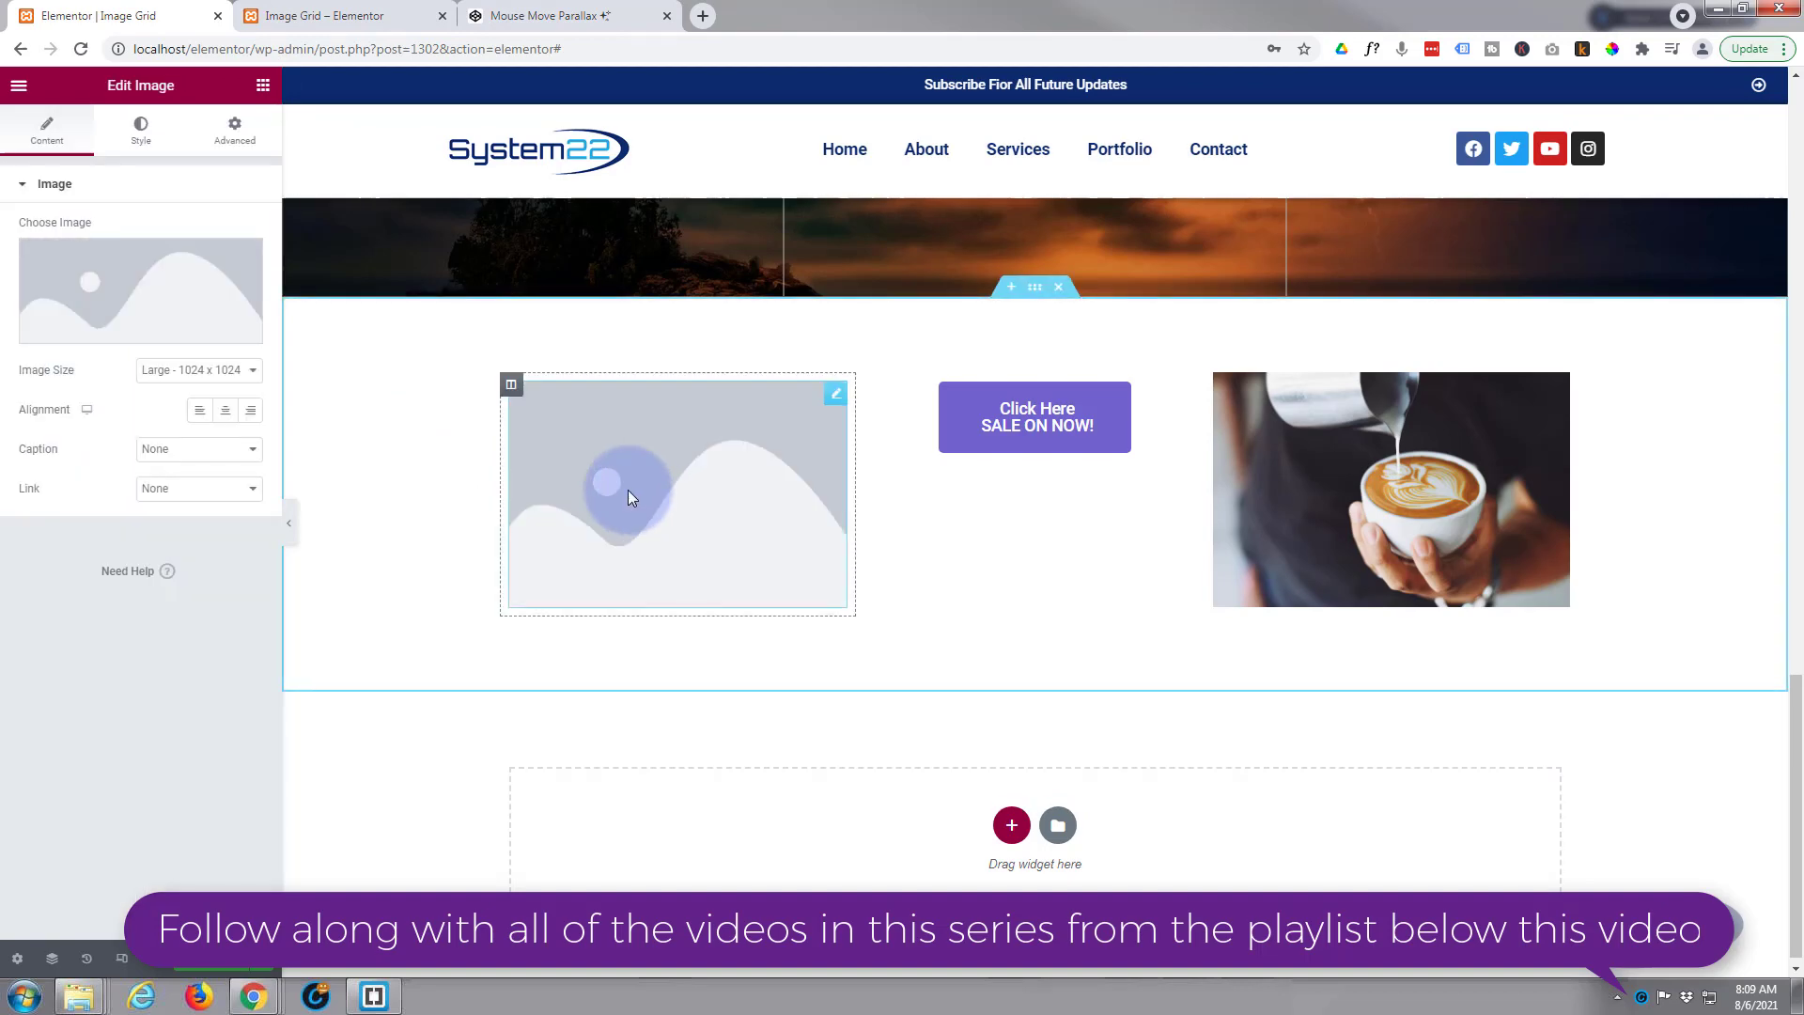
click(197, 306)
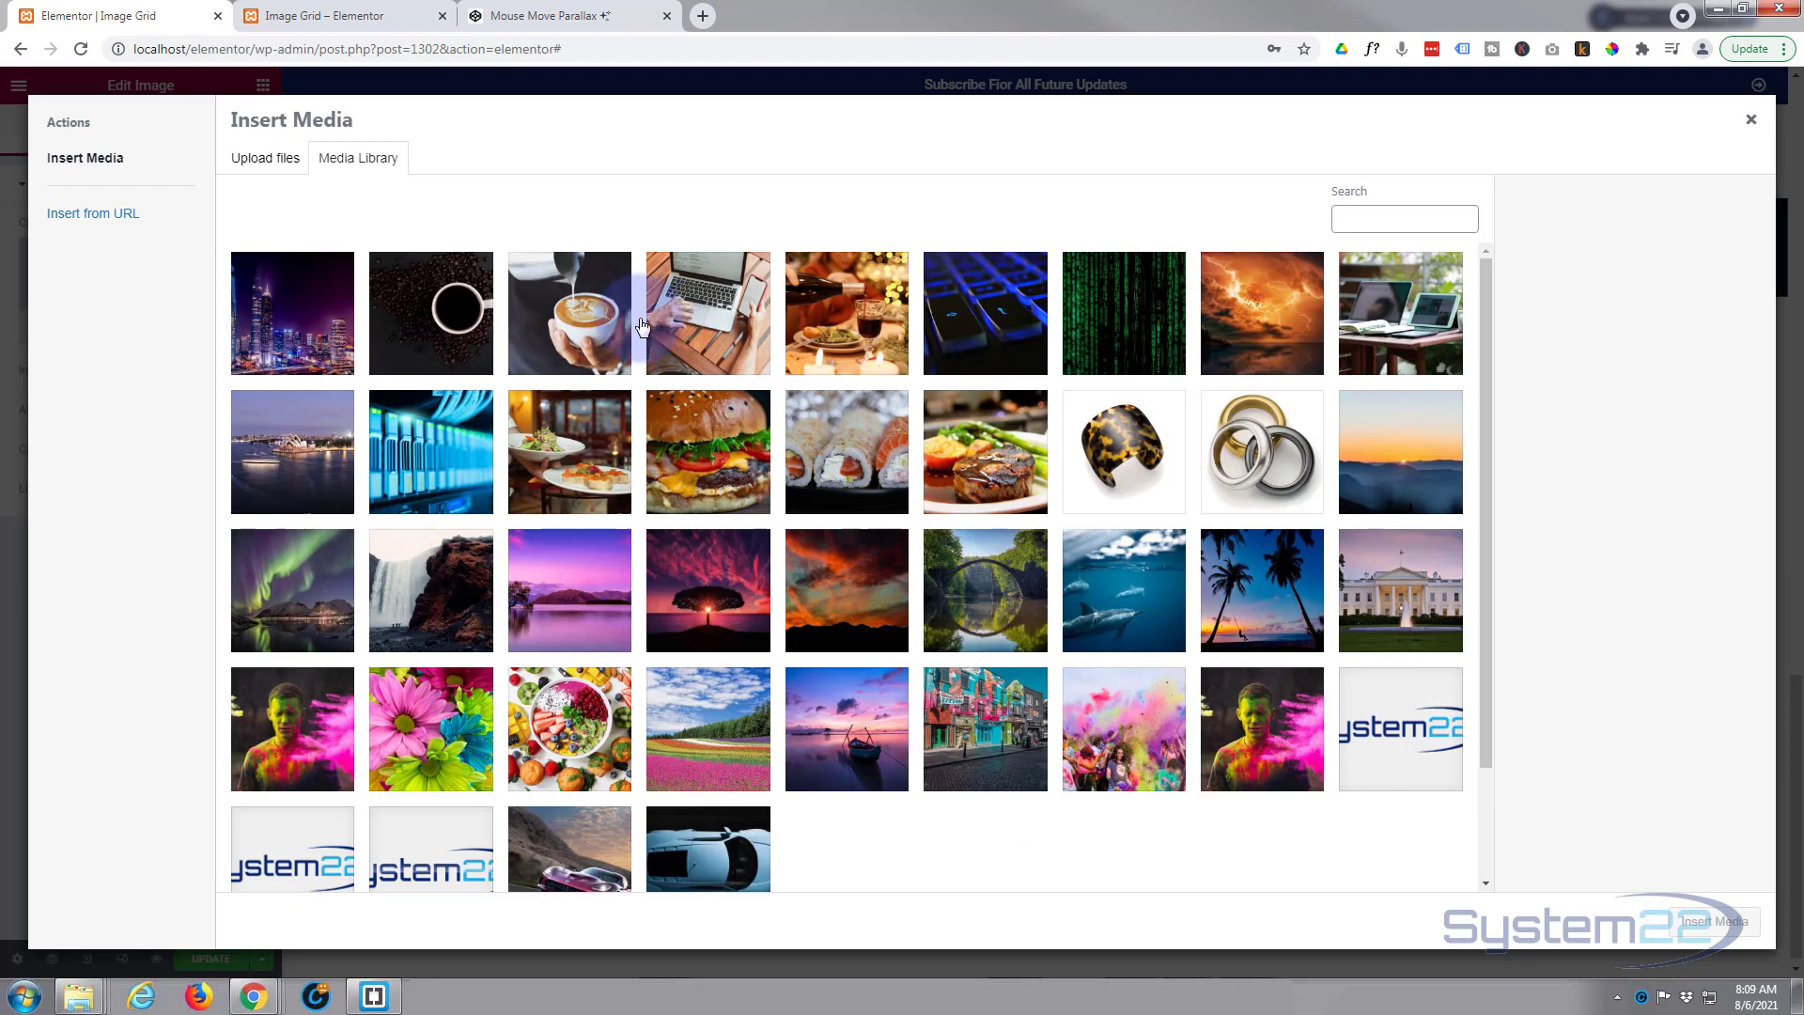
click(593, 325)
click(1715, 920)
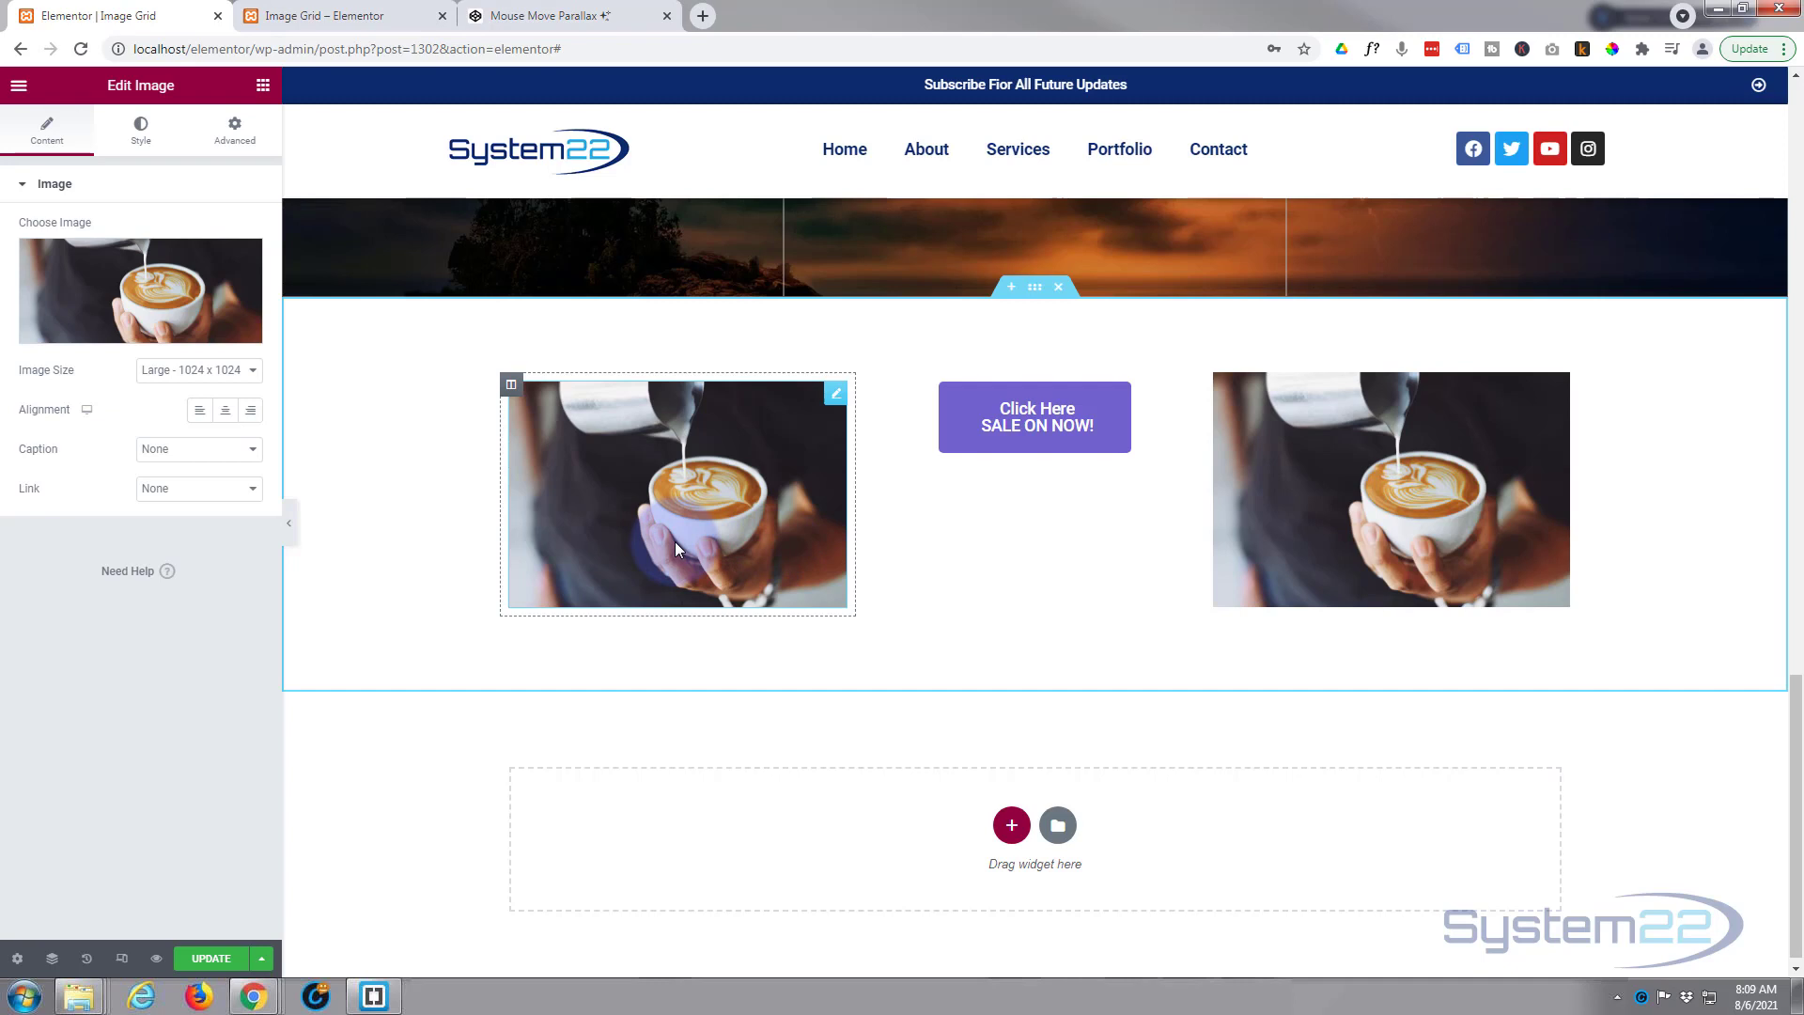
- Check the image's CSS Filters, open its empty Custom CSS box, then view the live preview
click(140, 128)
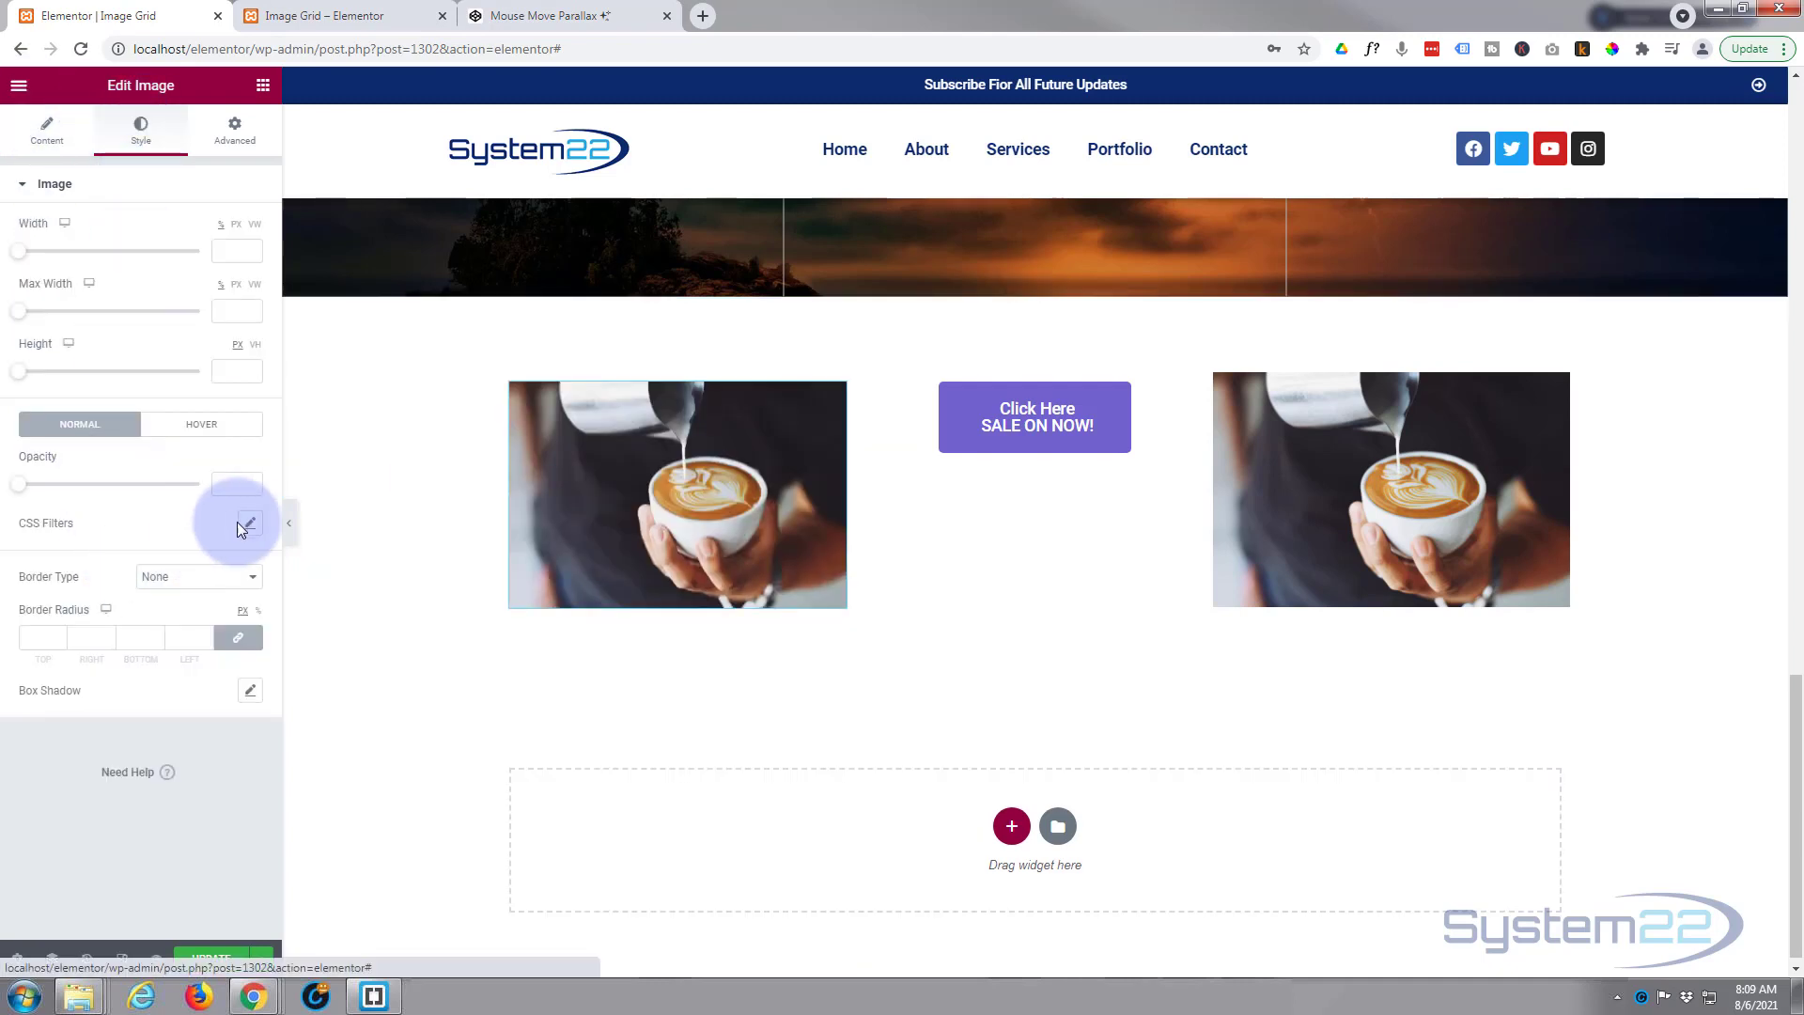
click(250, 524)
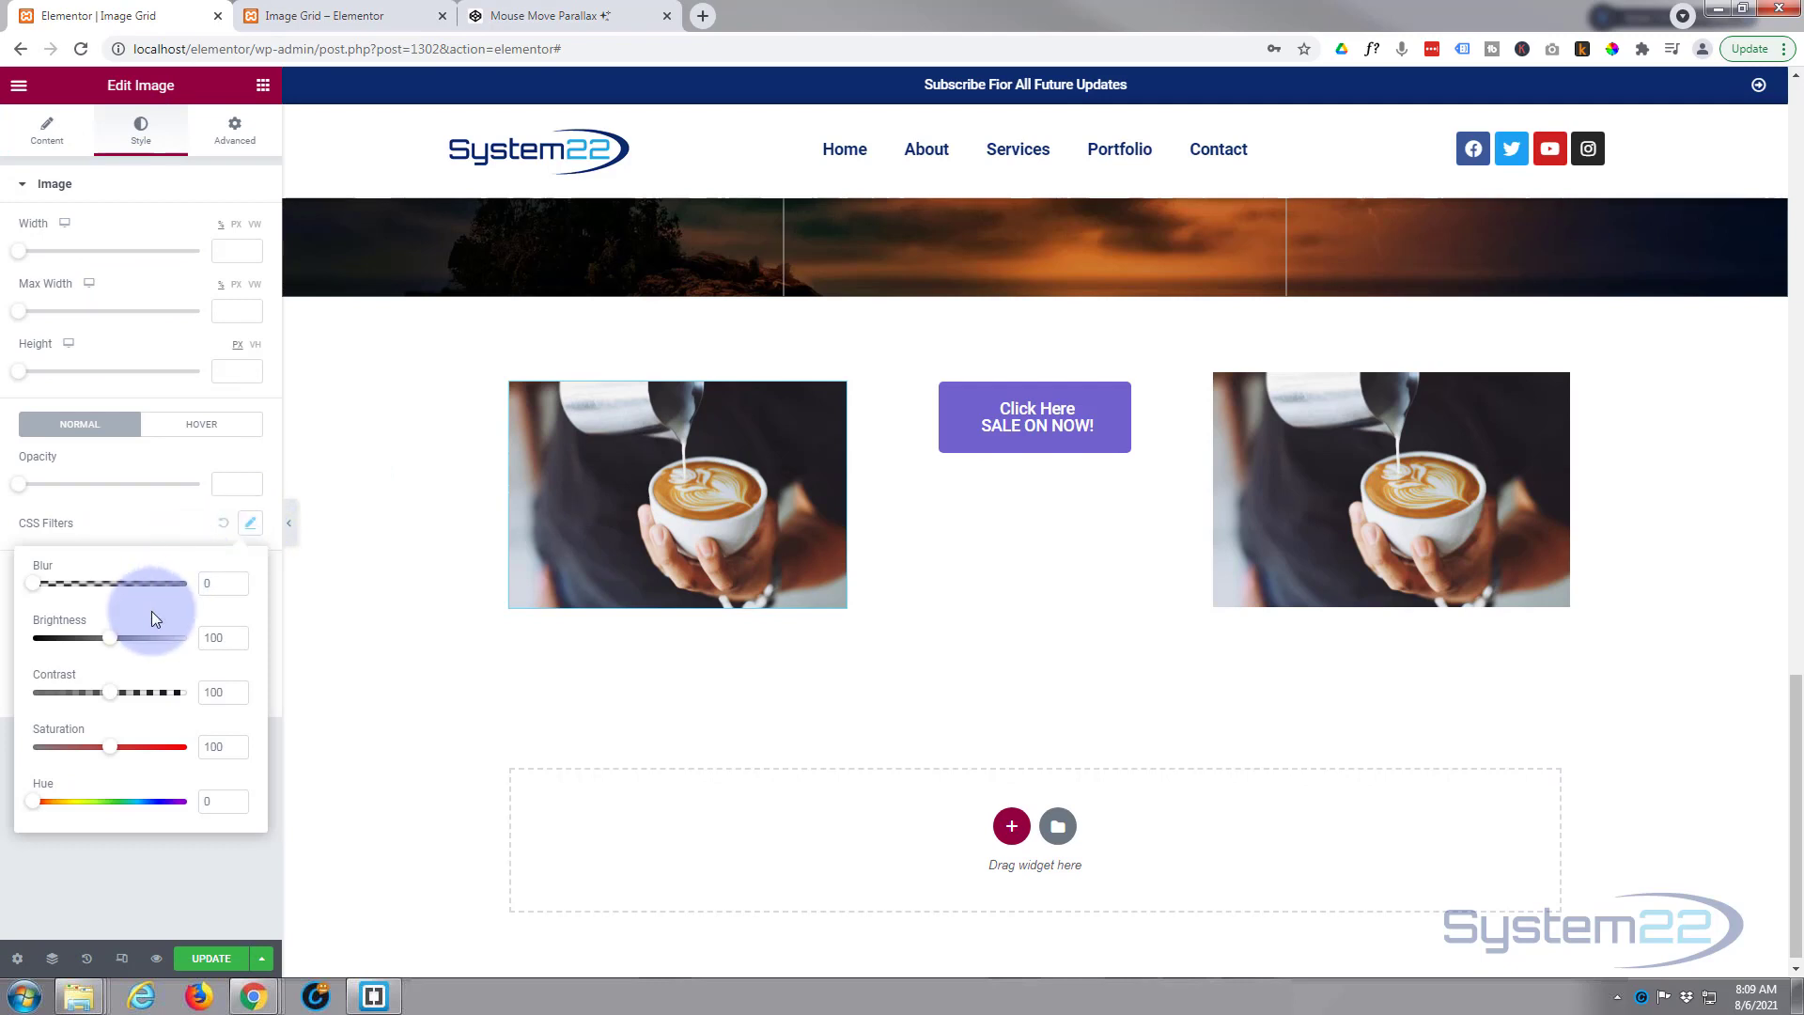
click(119, 478)
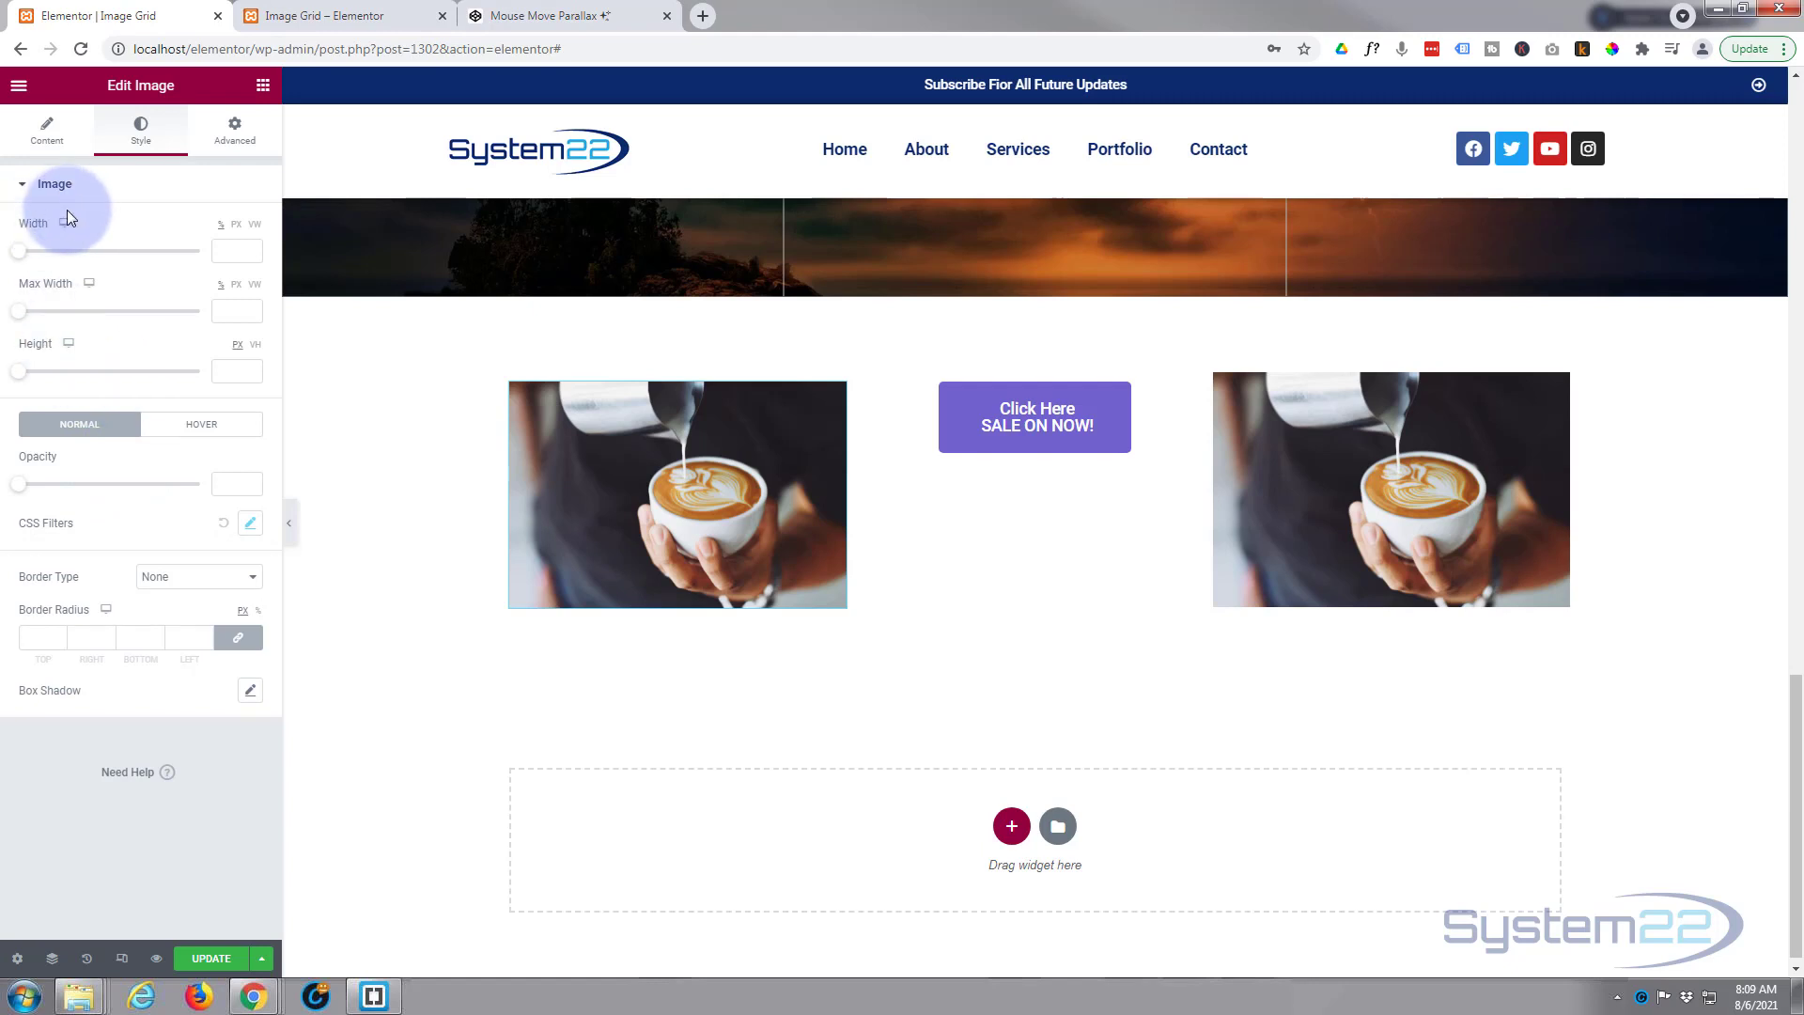
click(231, 134)
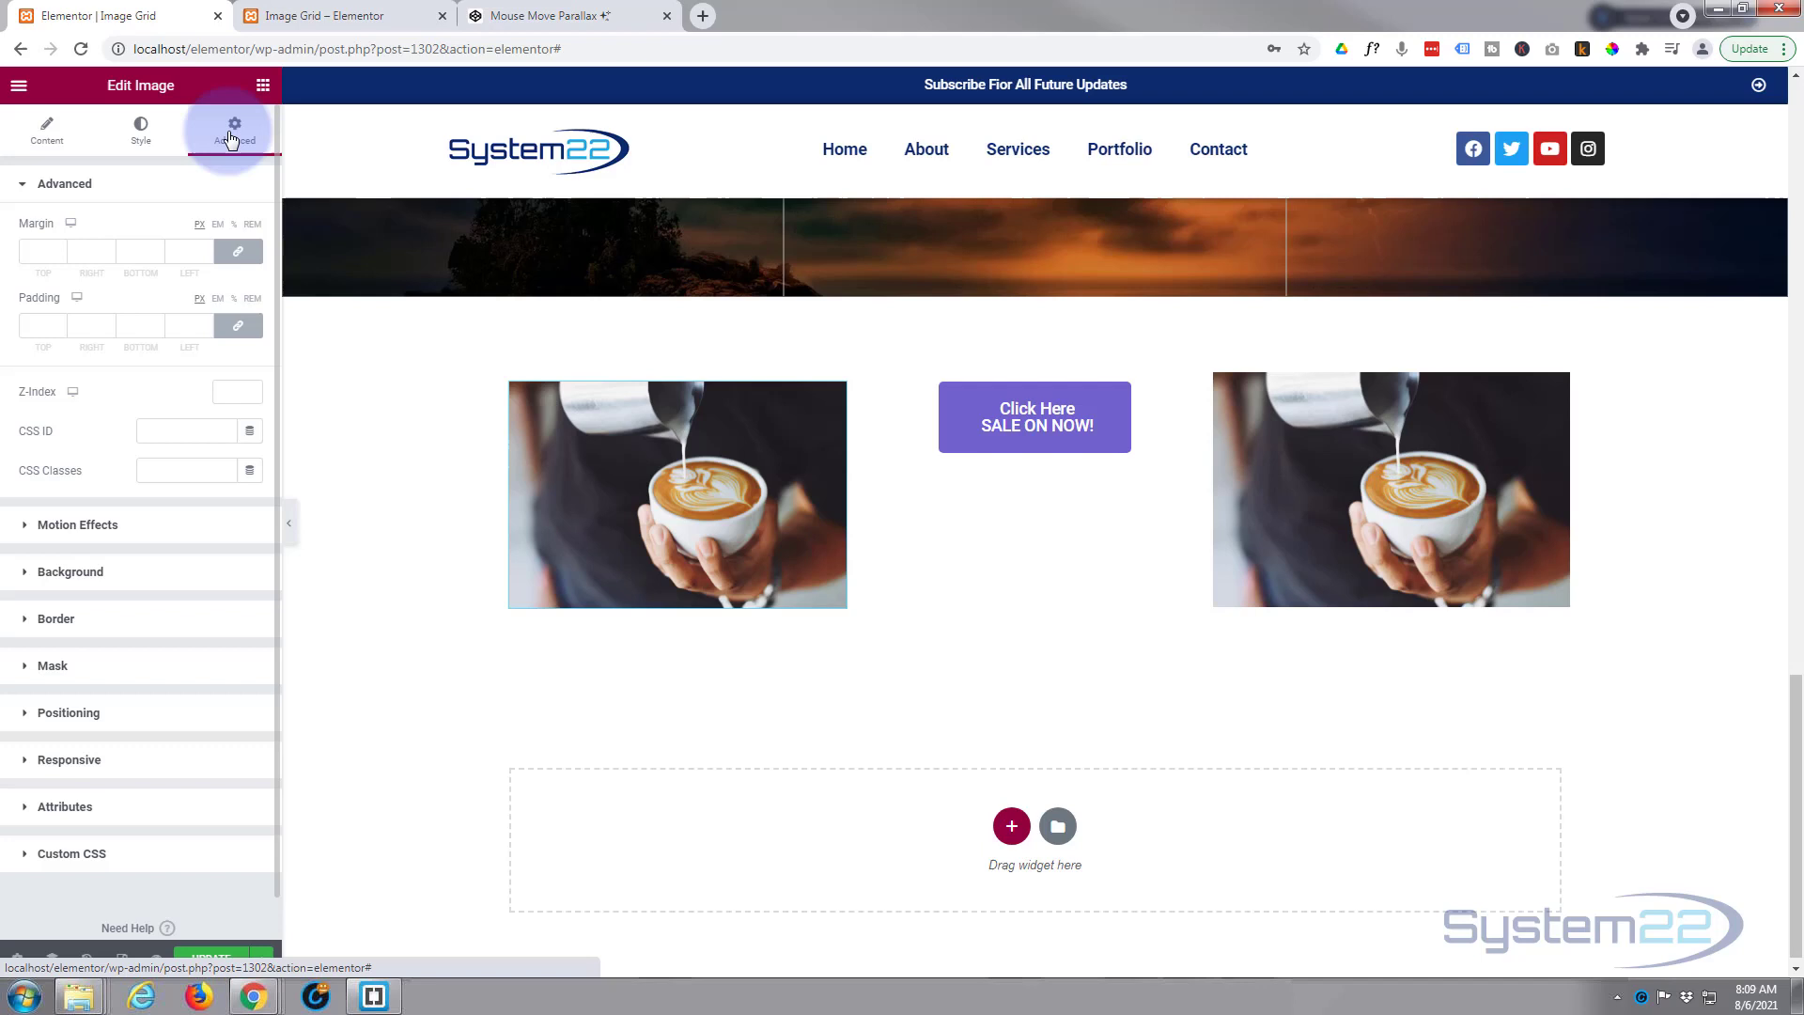
click(56, 857)
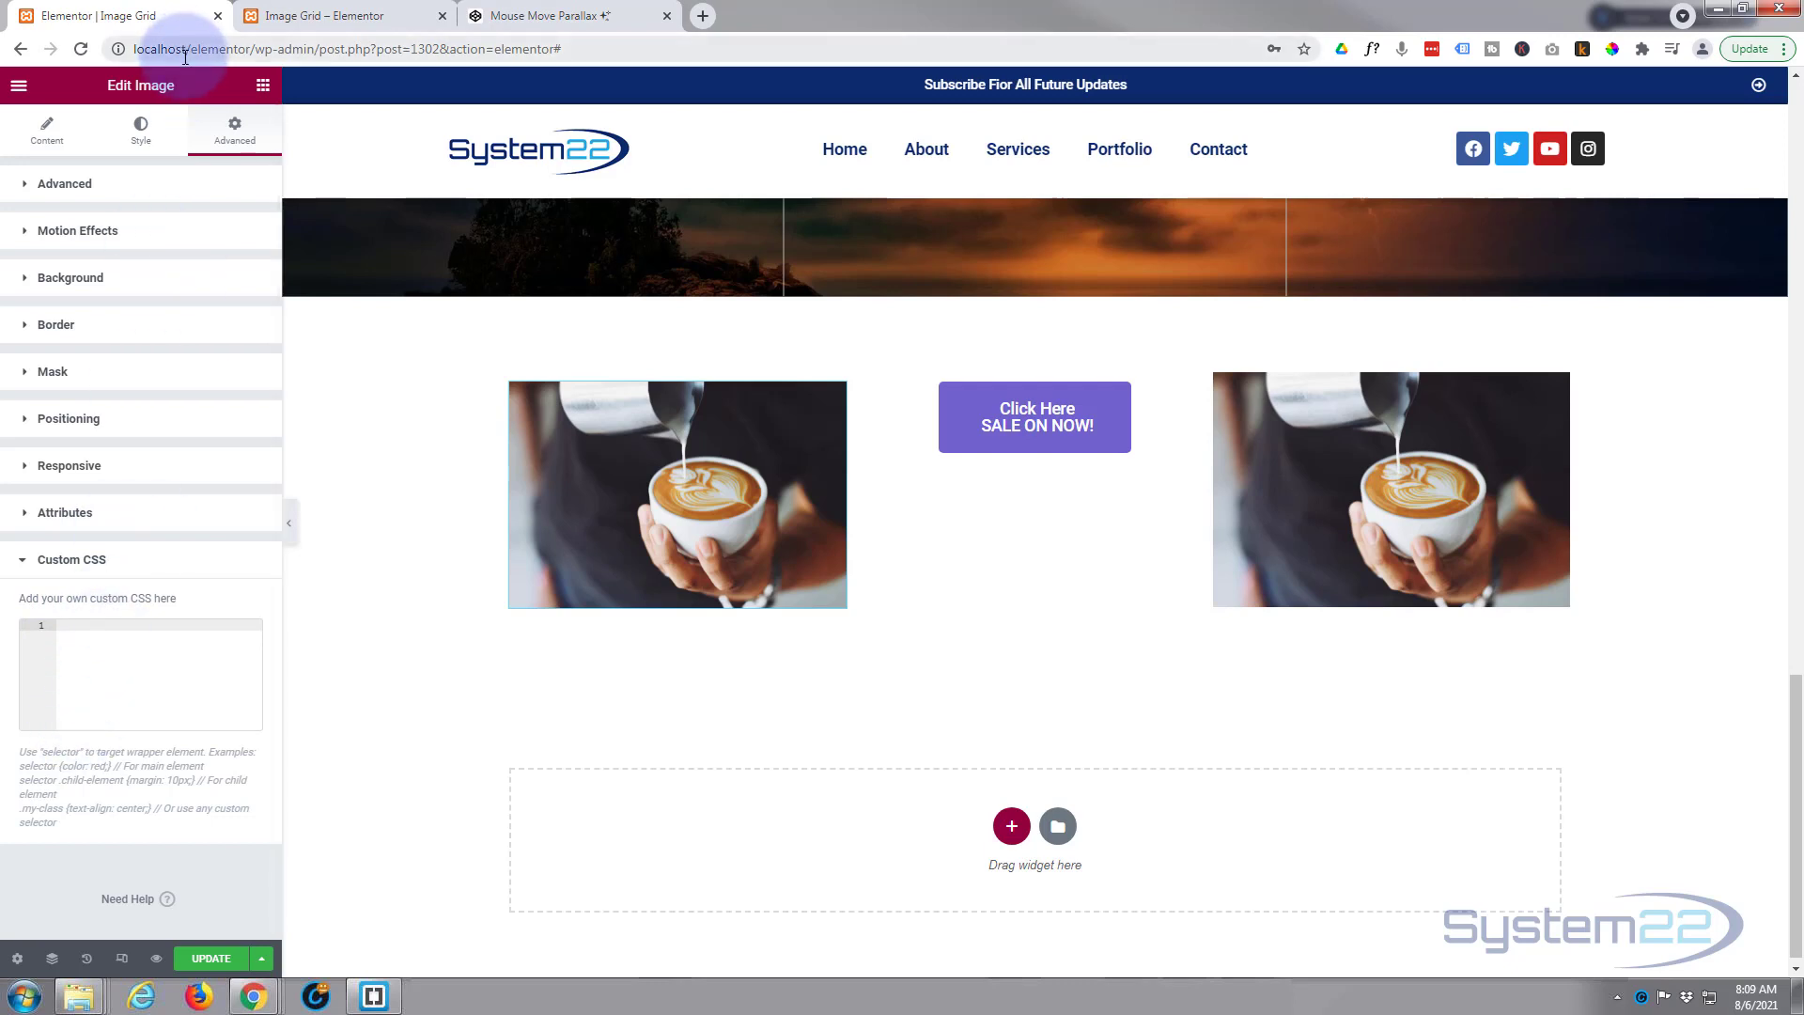
click(309, 18)
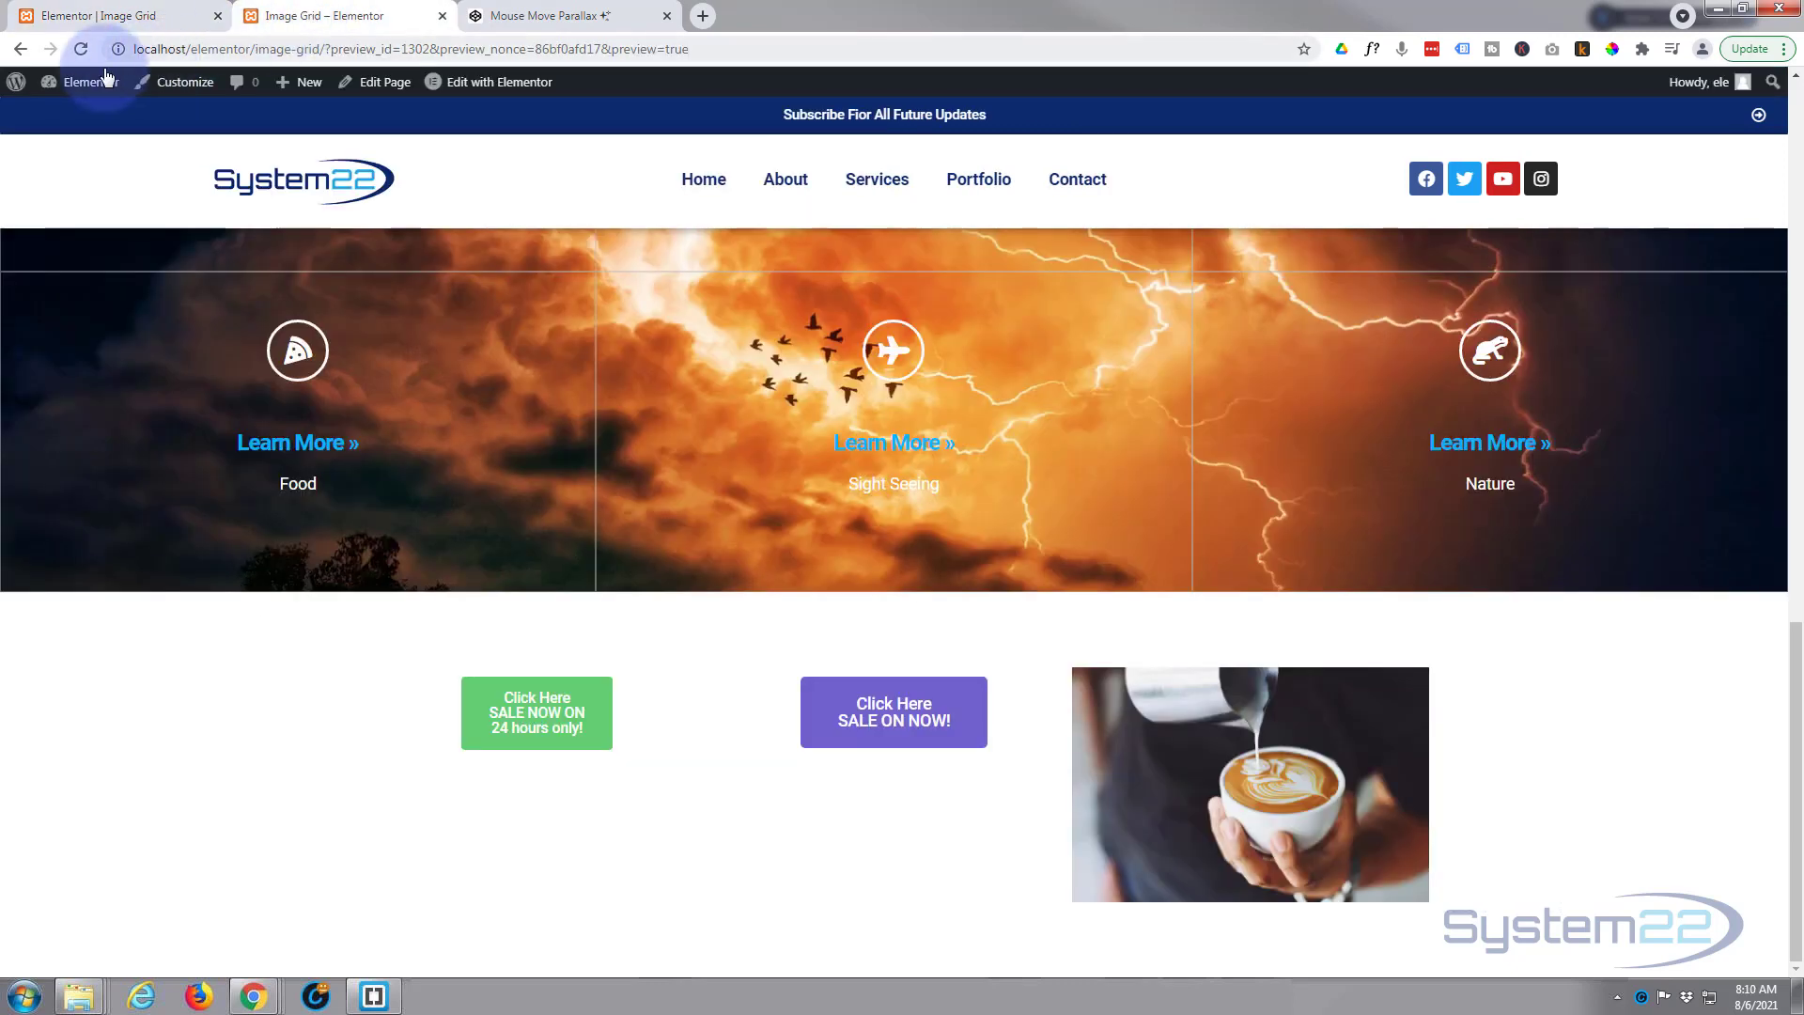
- Review the Image Zoom in rules in the Customizer's Additional CSS, then return to the Elementor tab
mouse_move(66, 82)
click(56, 115)
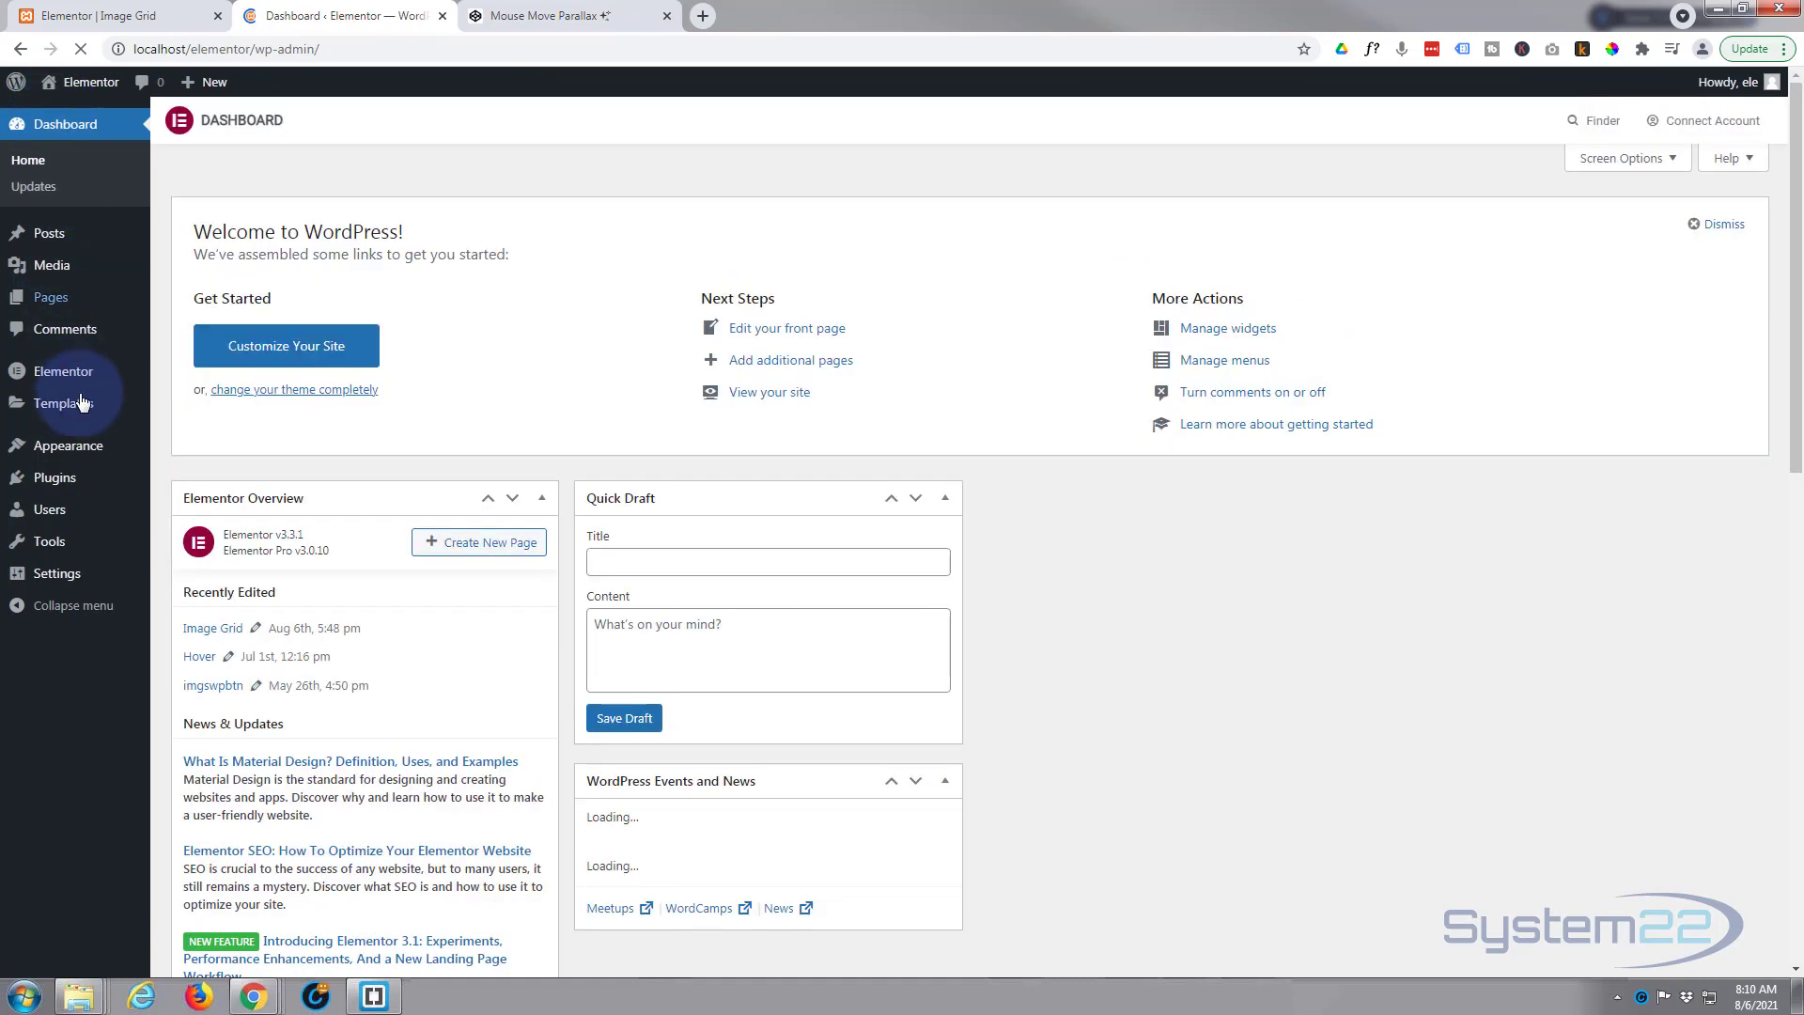
mouse_move(70, 456)
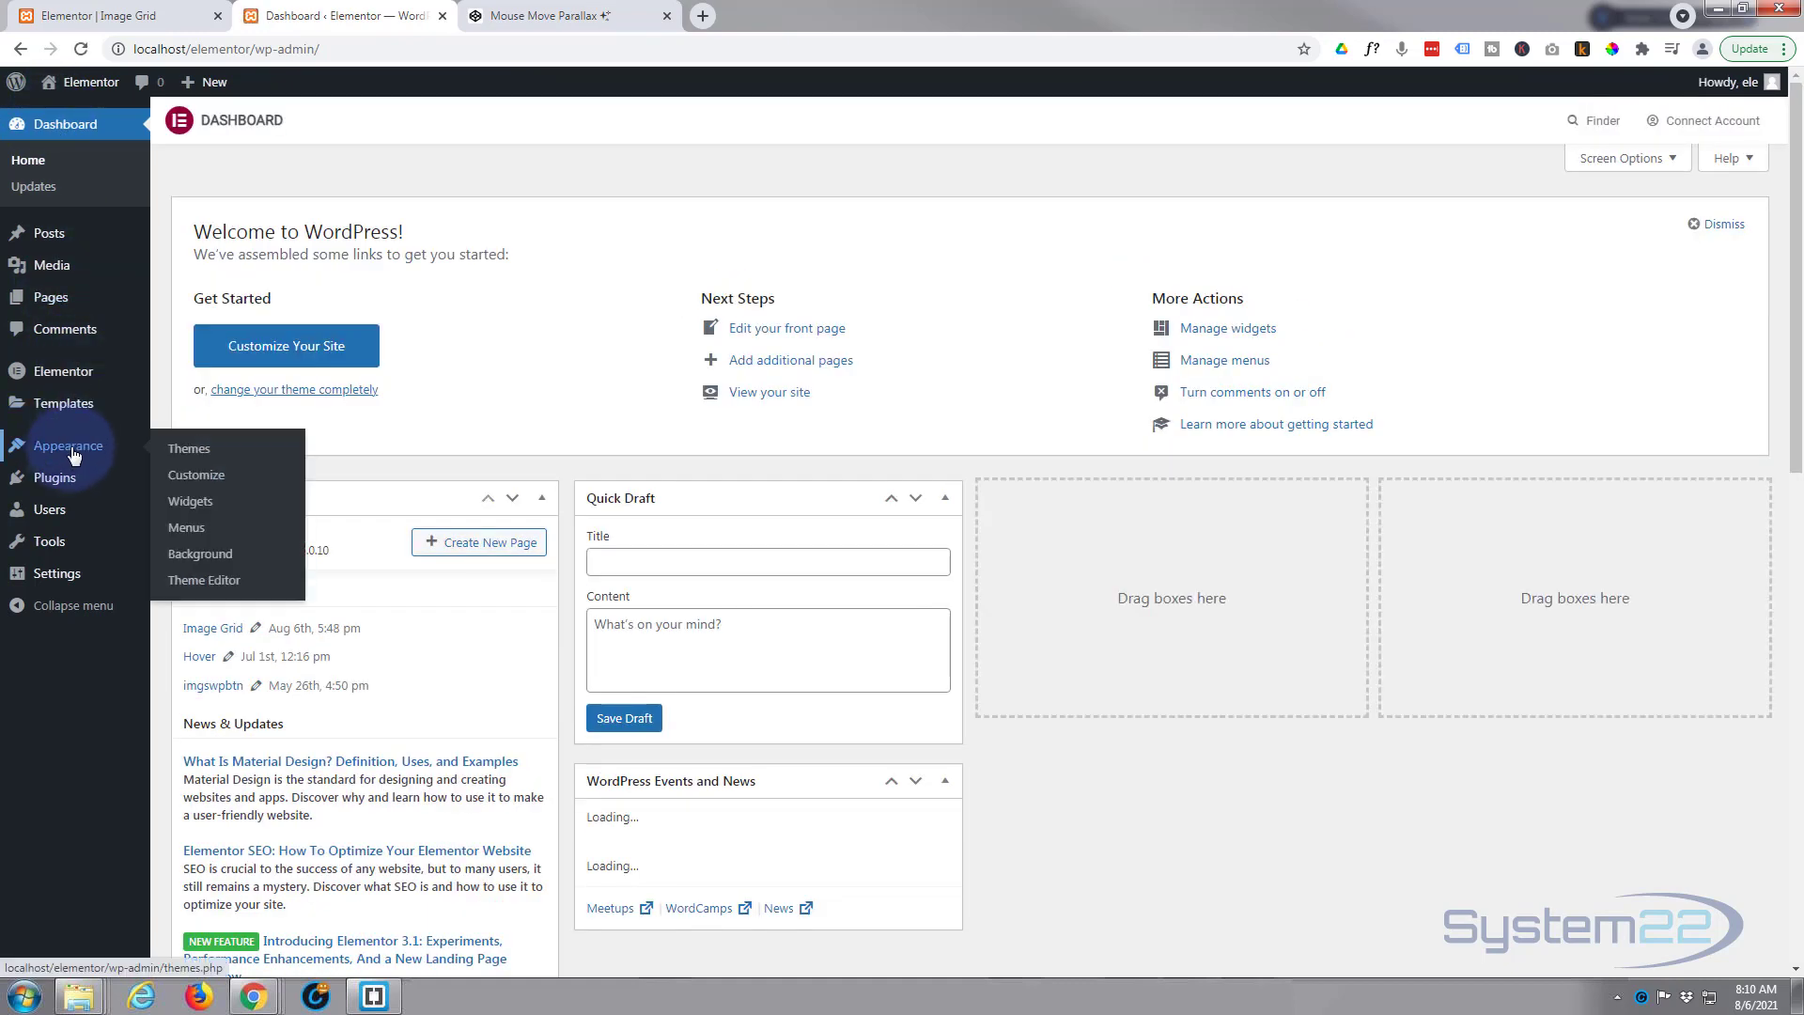
click(209, 482)
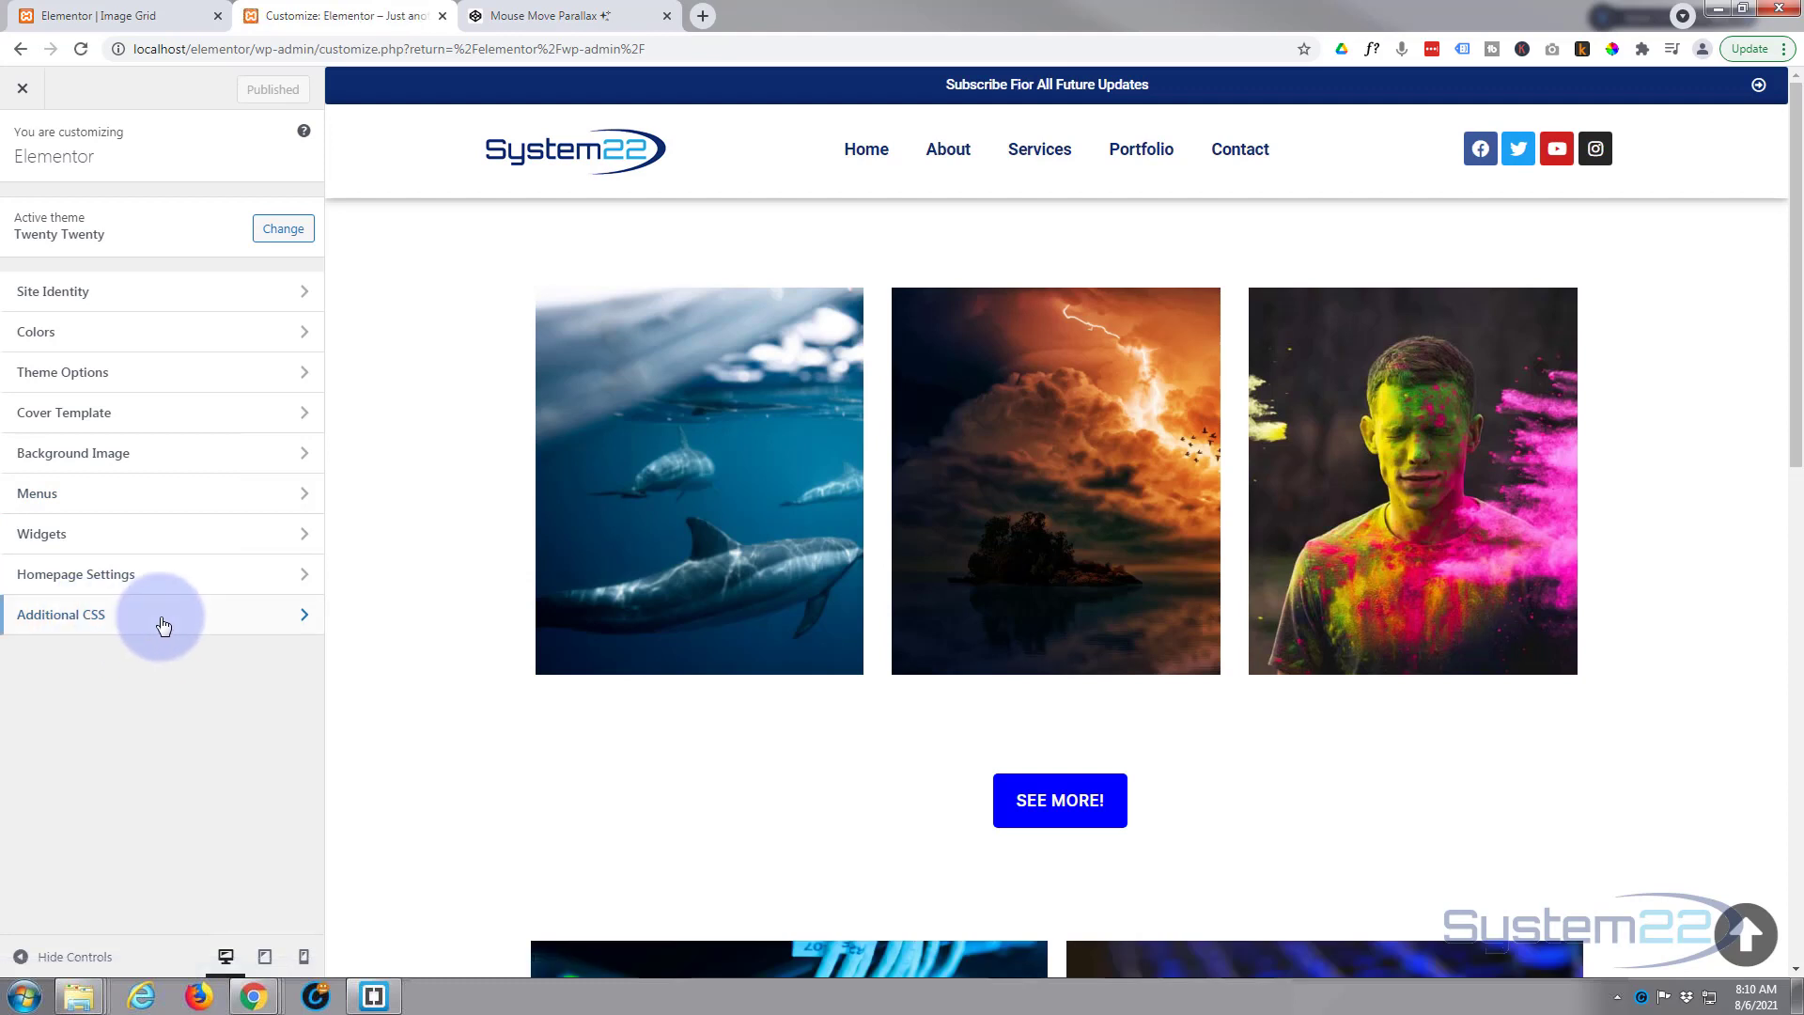
click(162, 623)
click(38, 201)
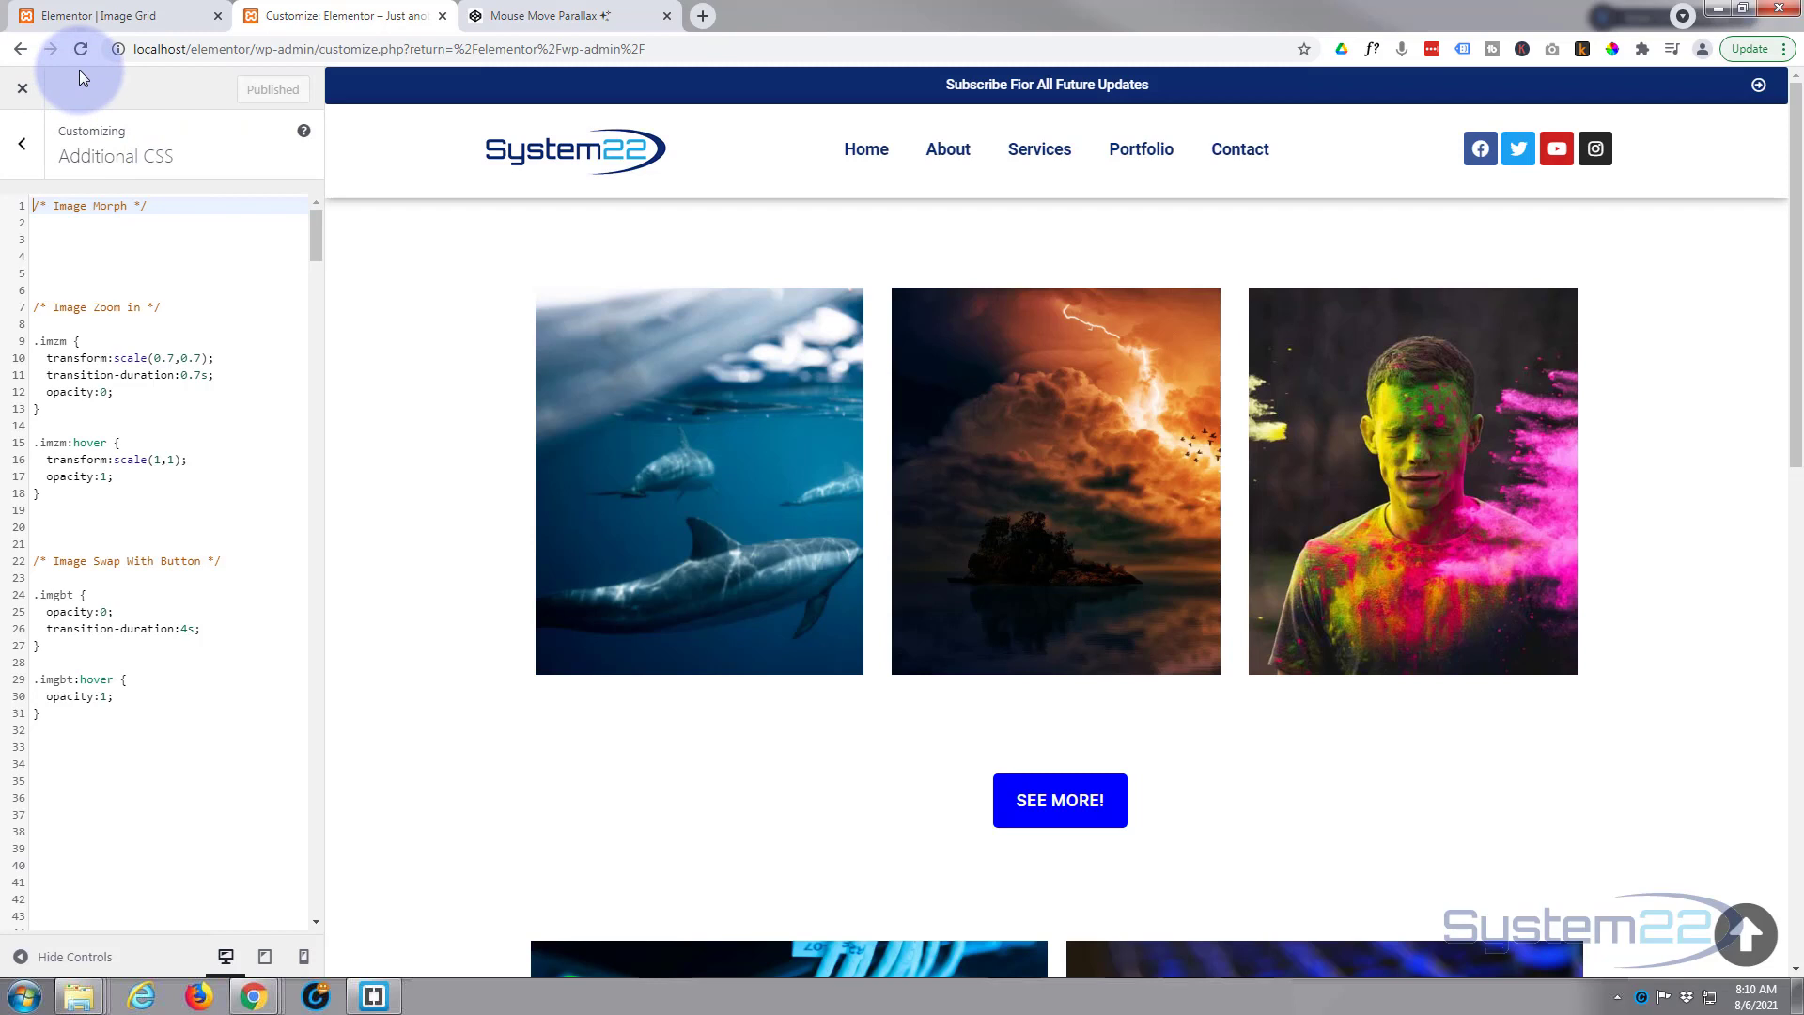
click(143, 17)
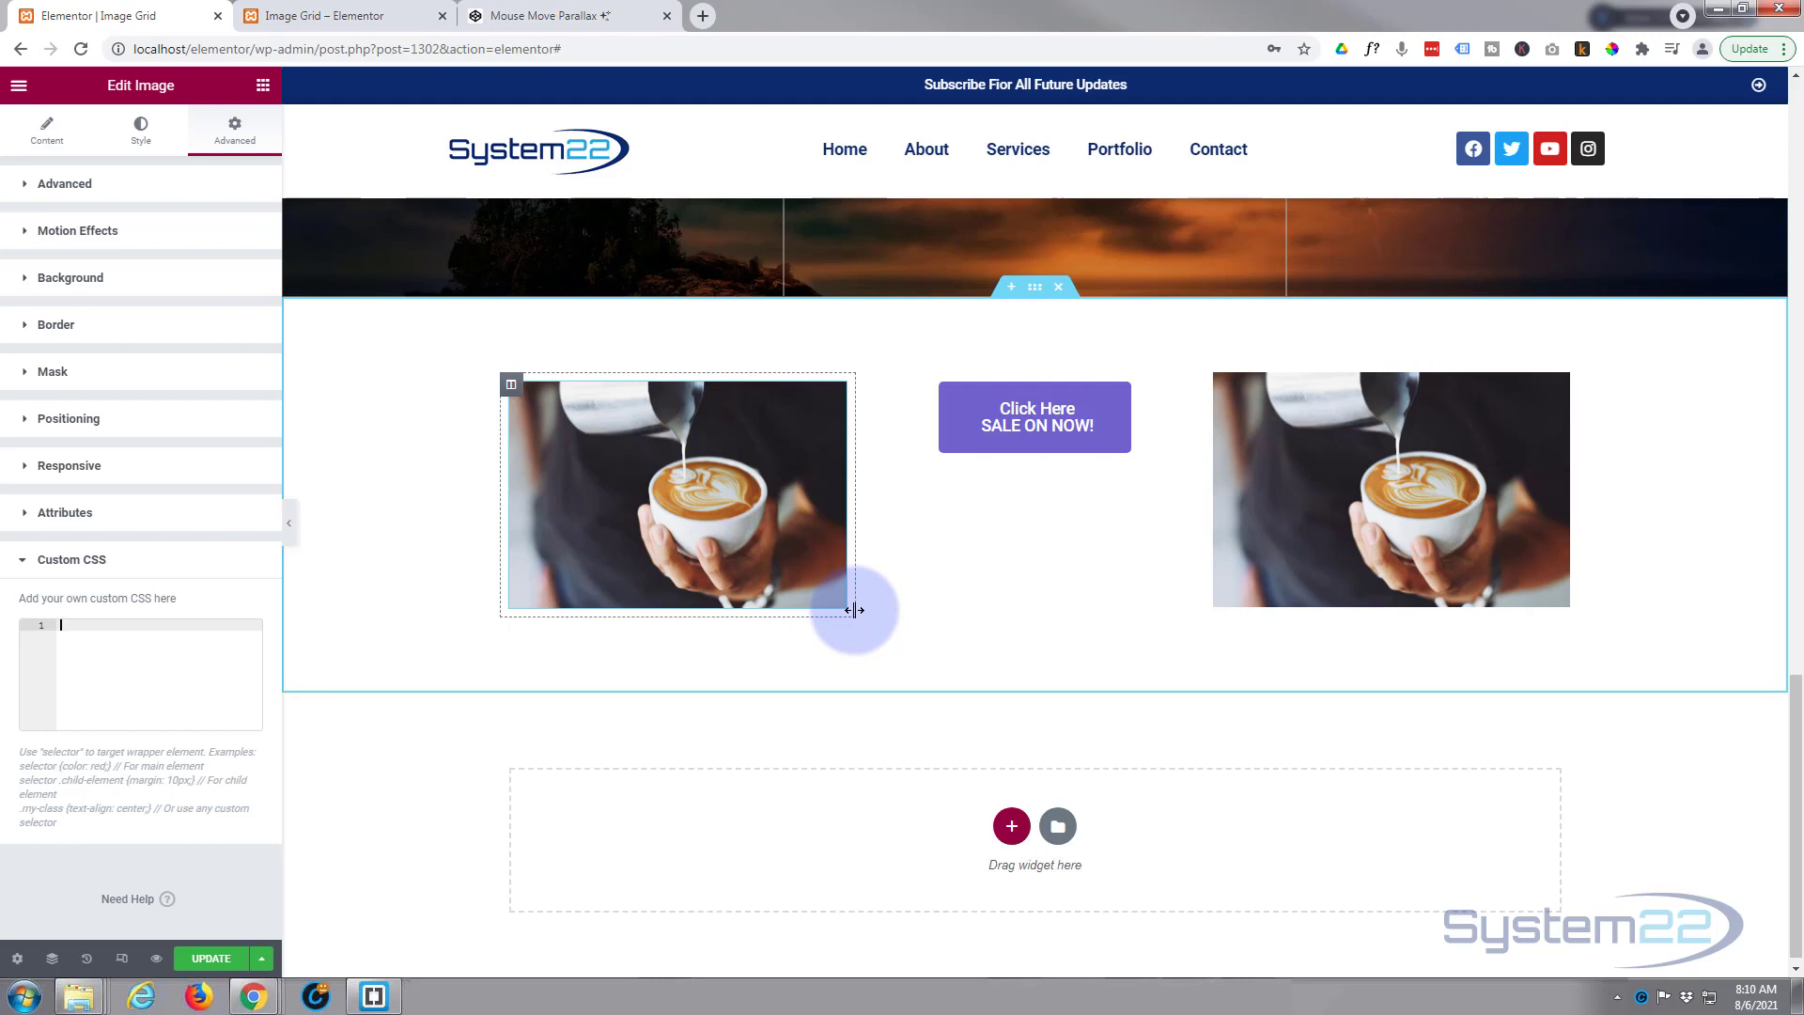
- Set the coffee image's margin and padding to 0
click(127, 185)
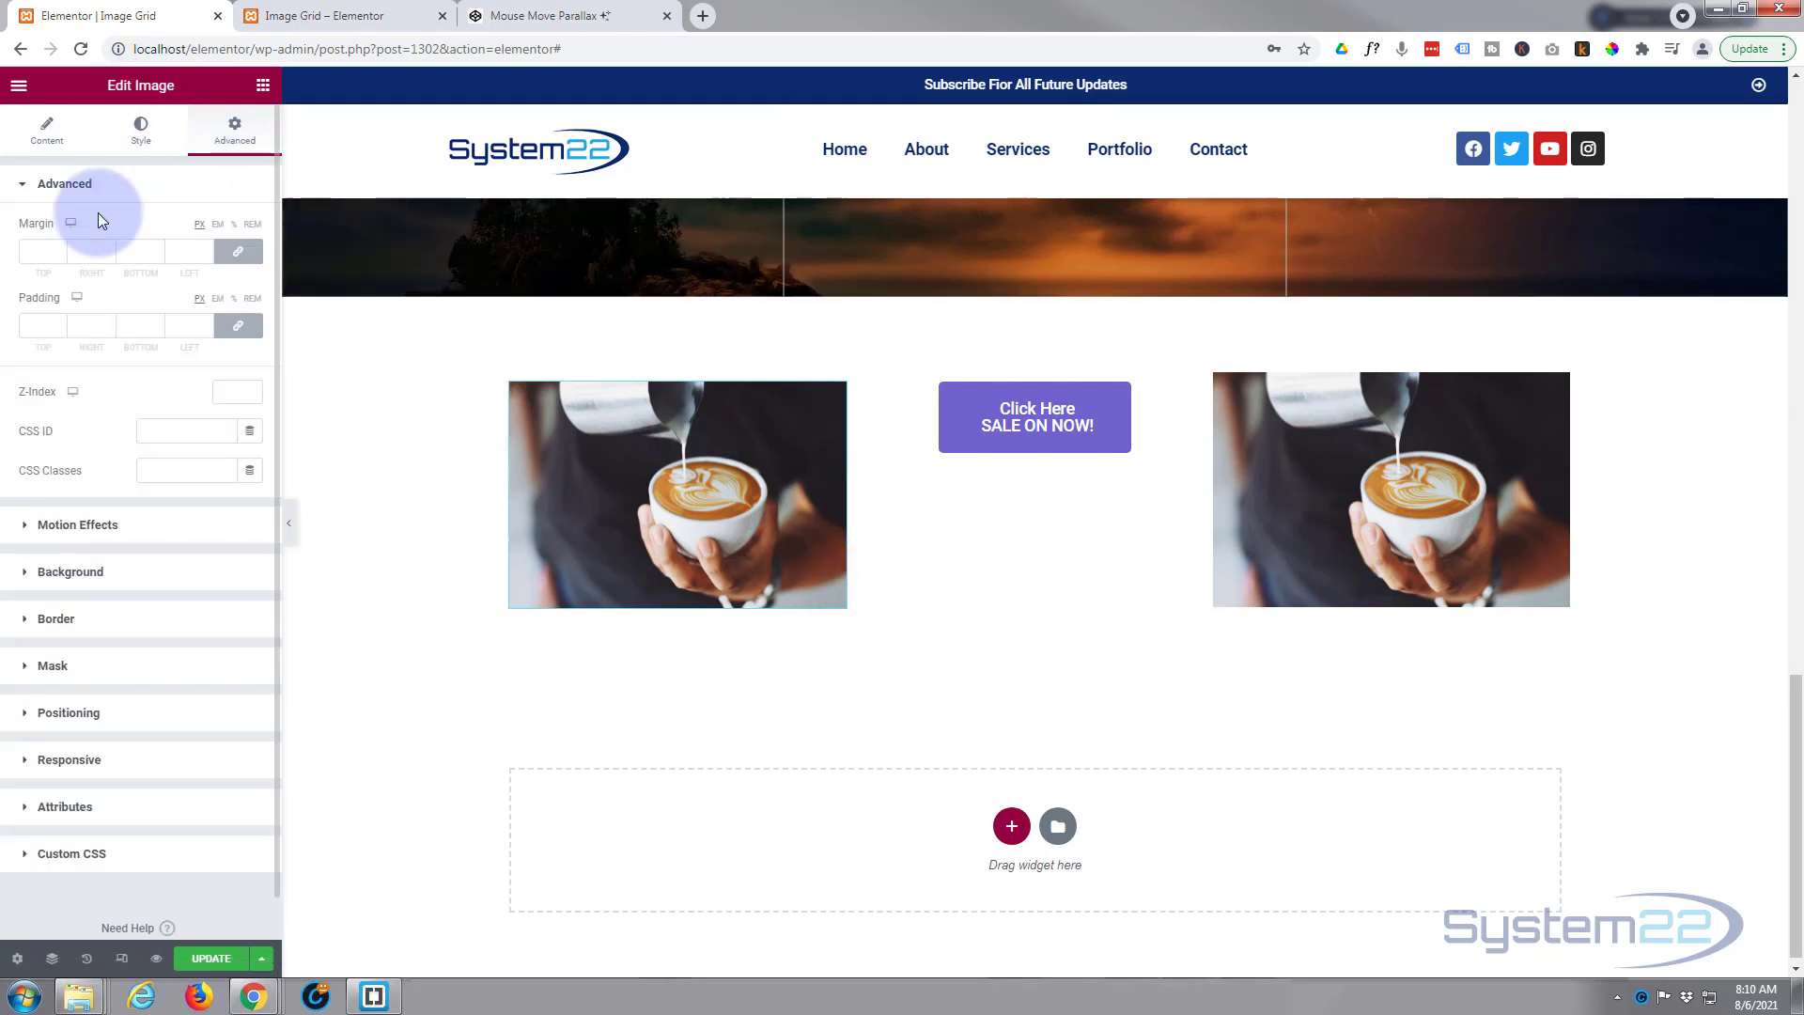
text(0)
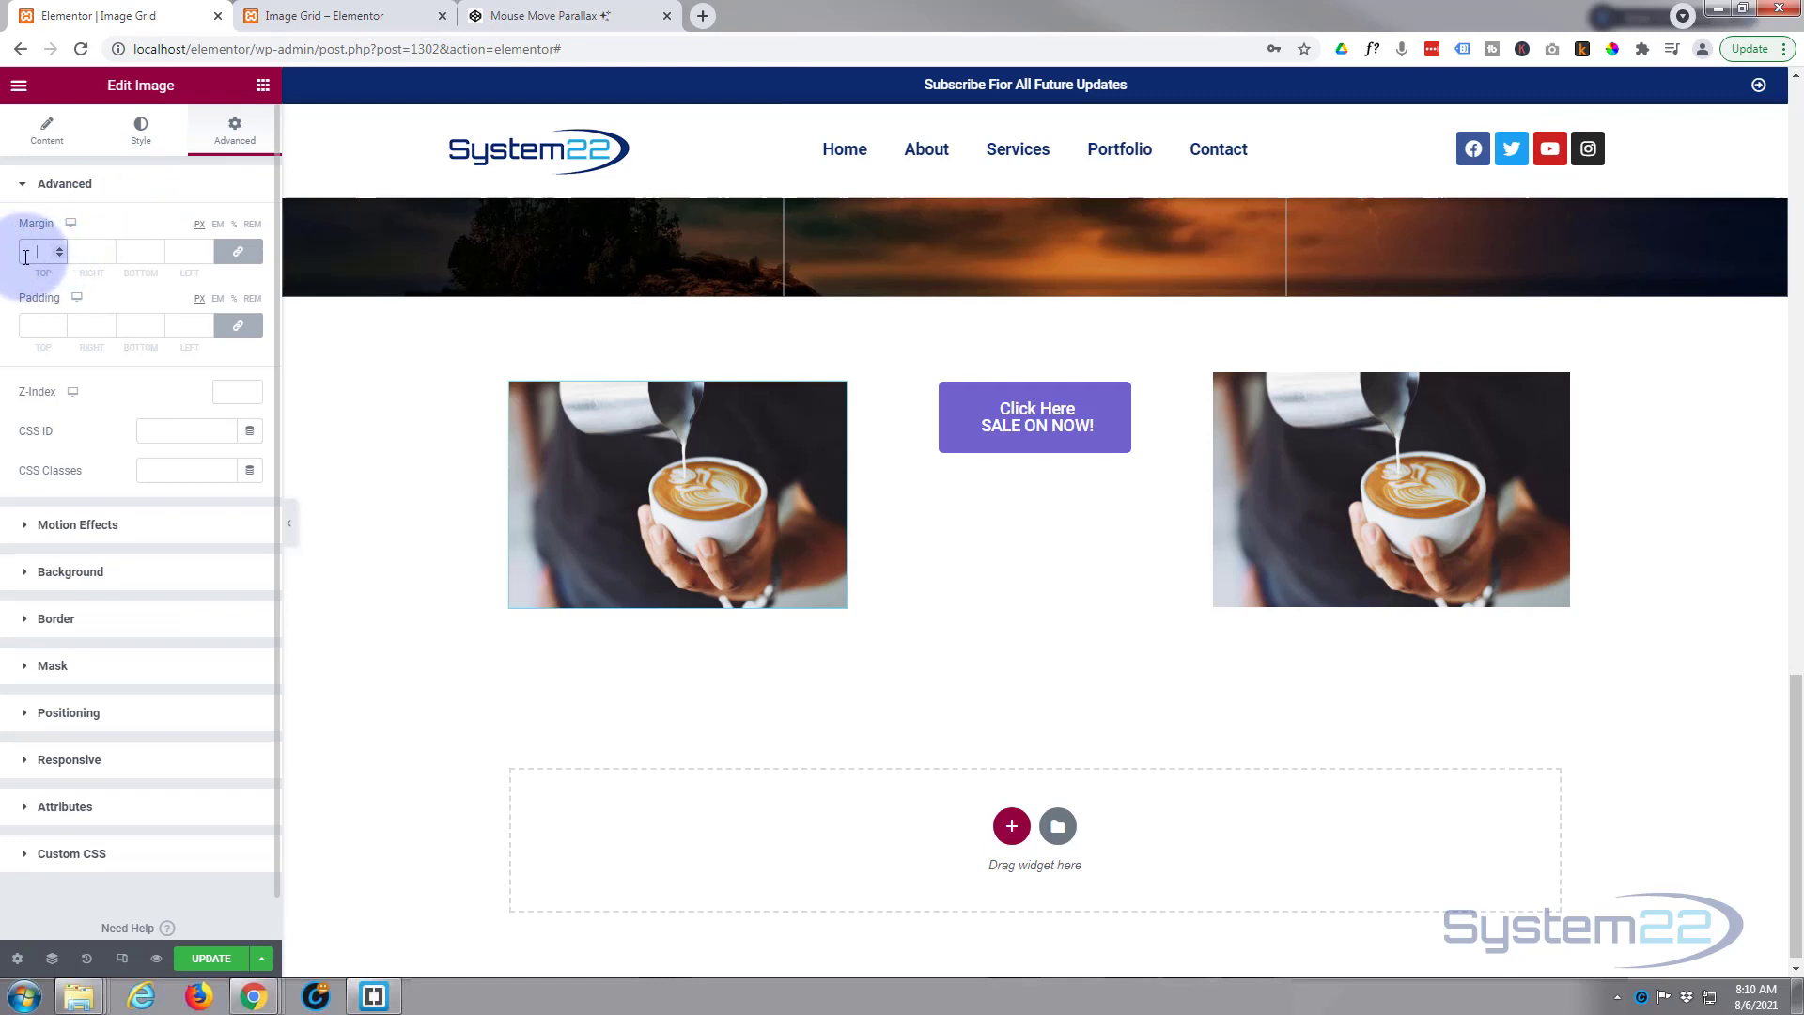
click(41, 325)
text(0)
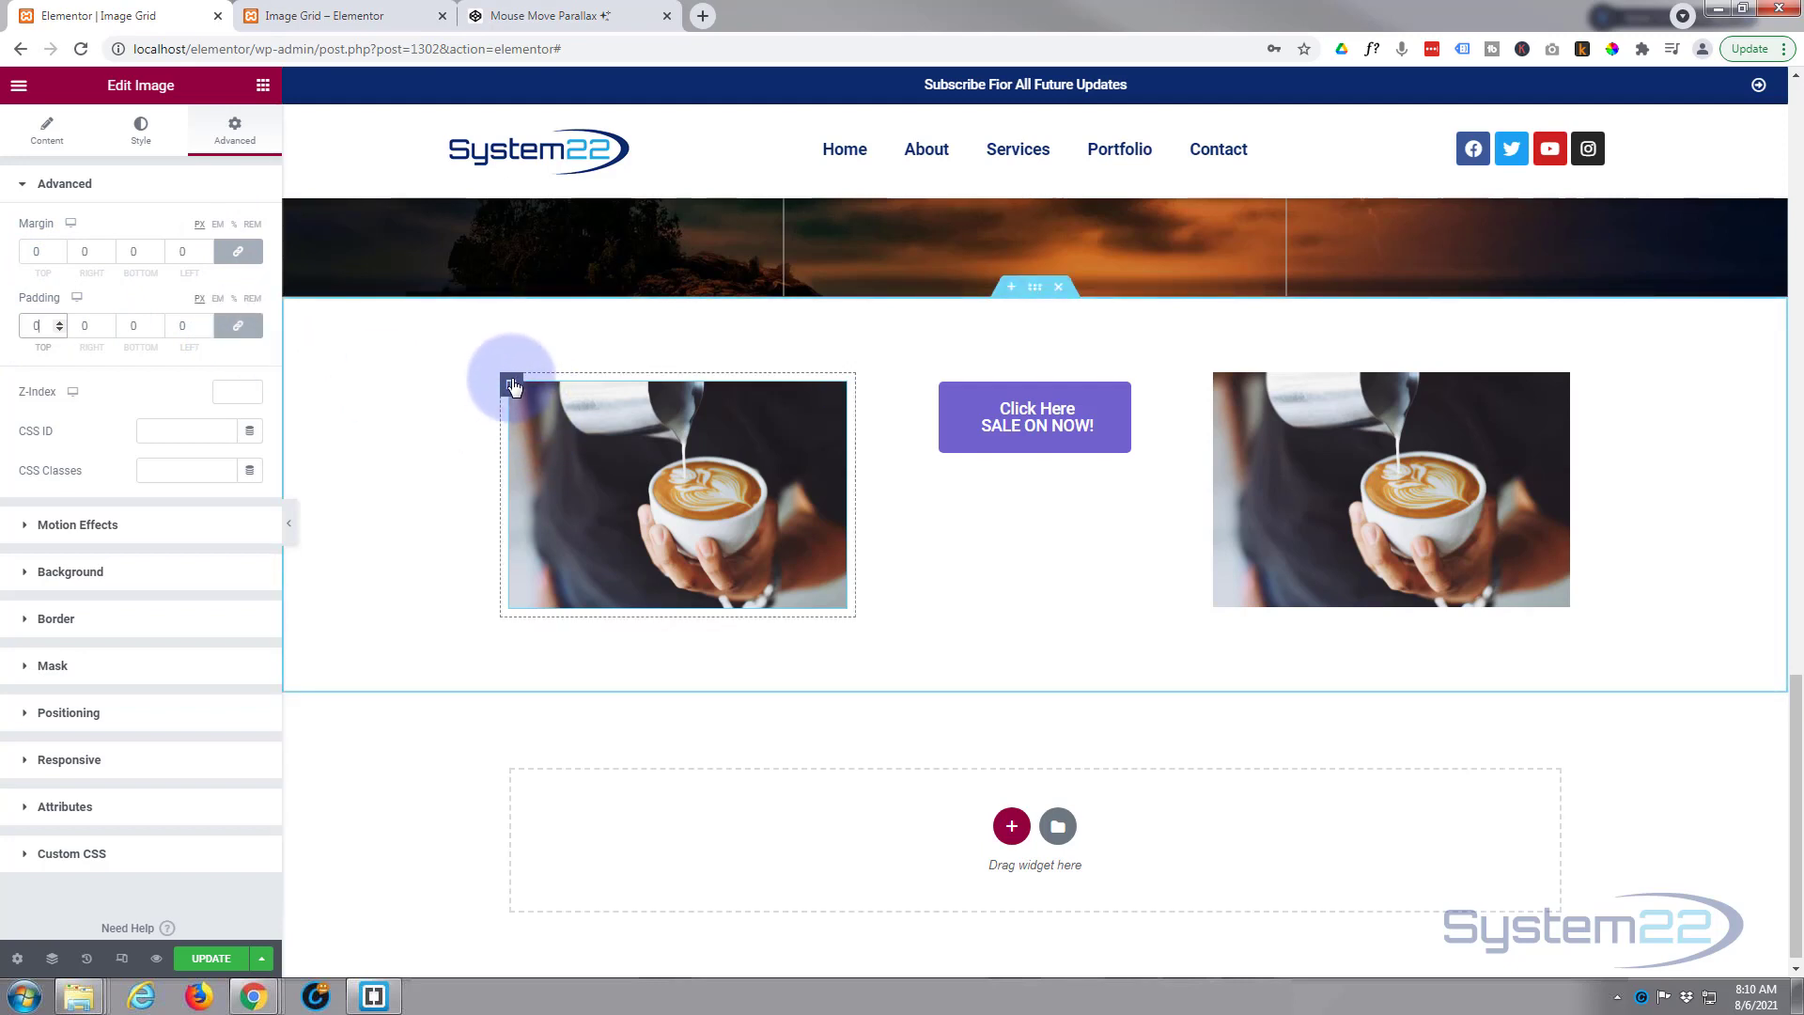
- Set the image's column margin and padding to 0
click(510, 387)
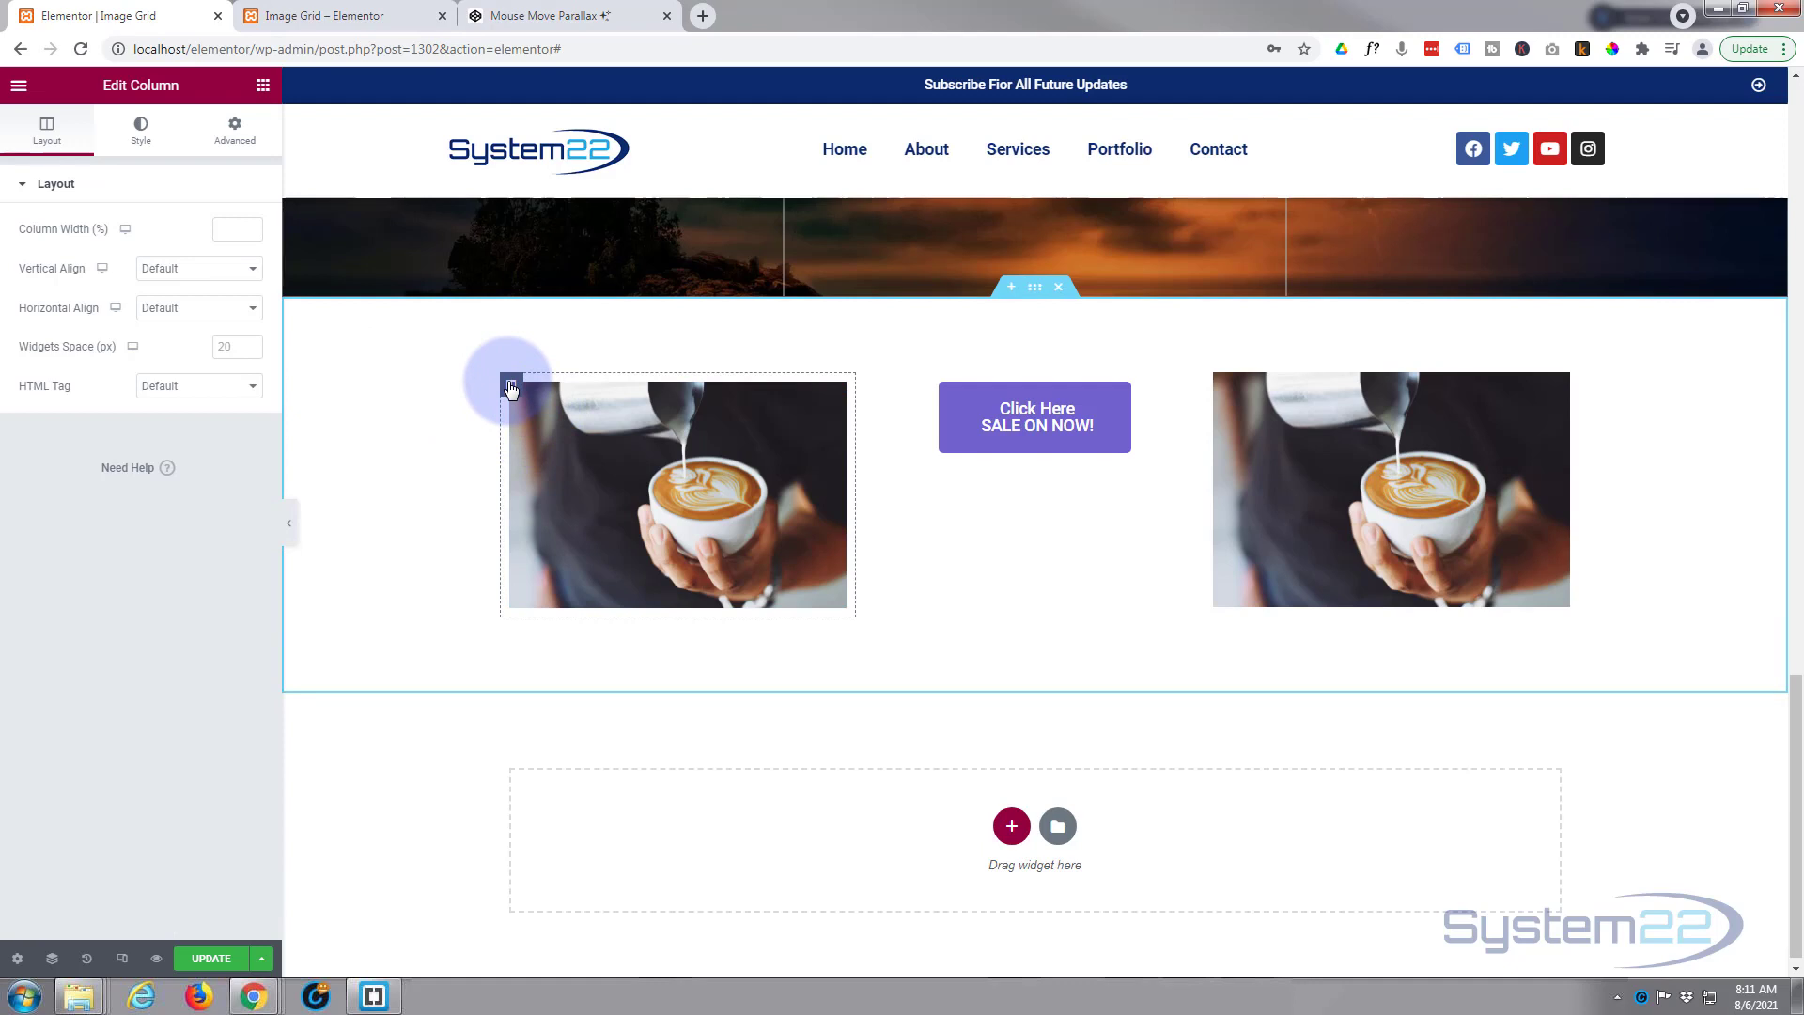
click(222, 148)
click(42, 252)
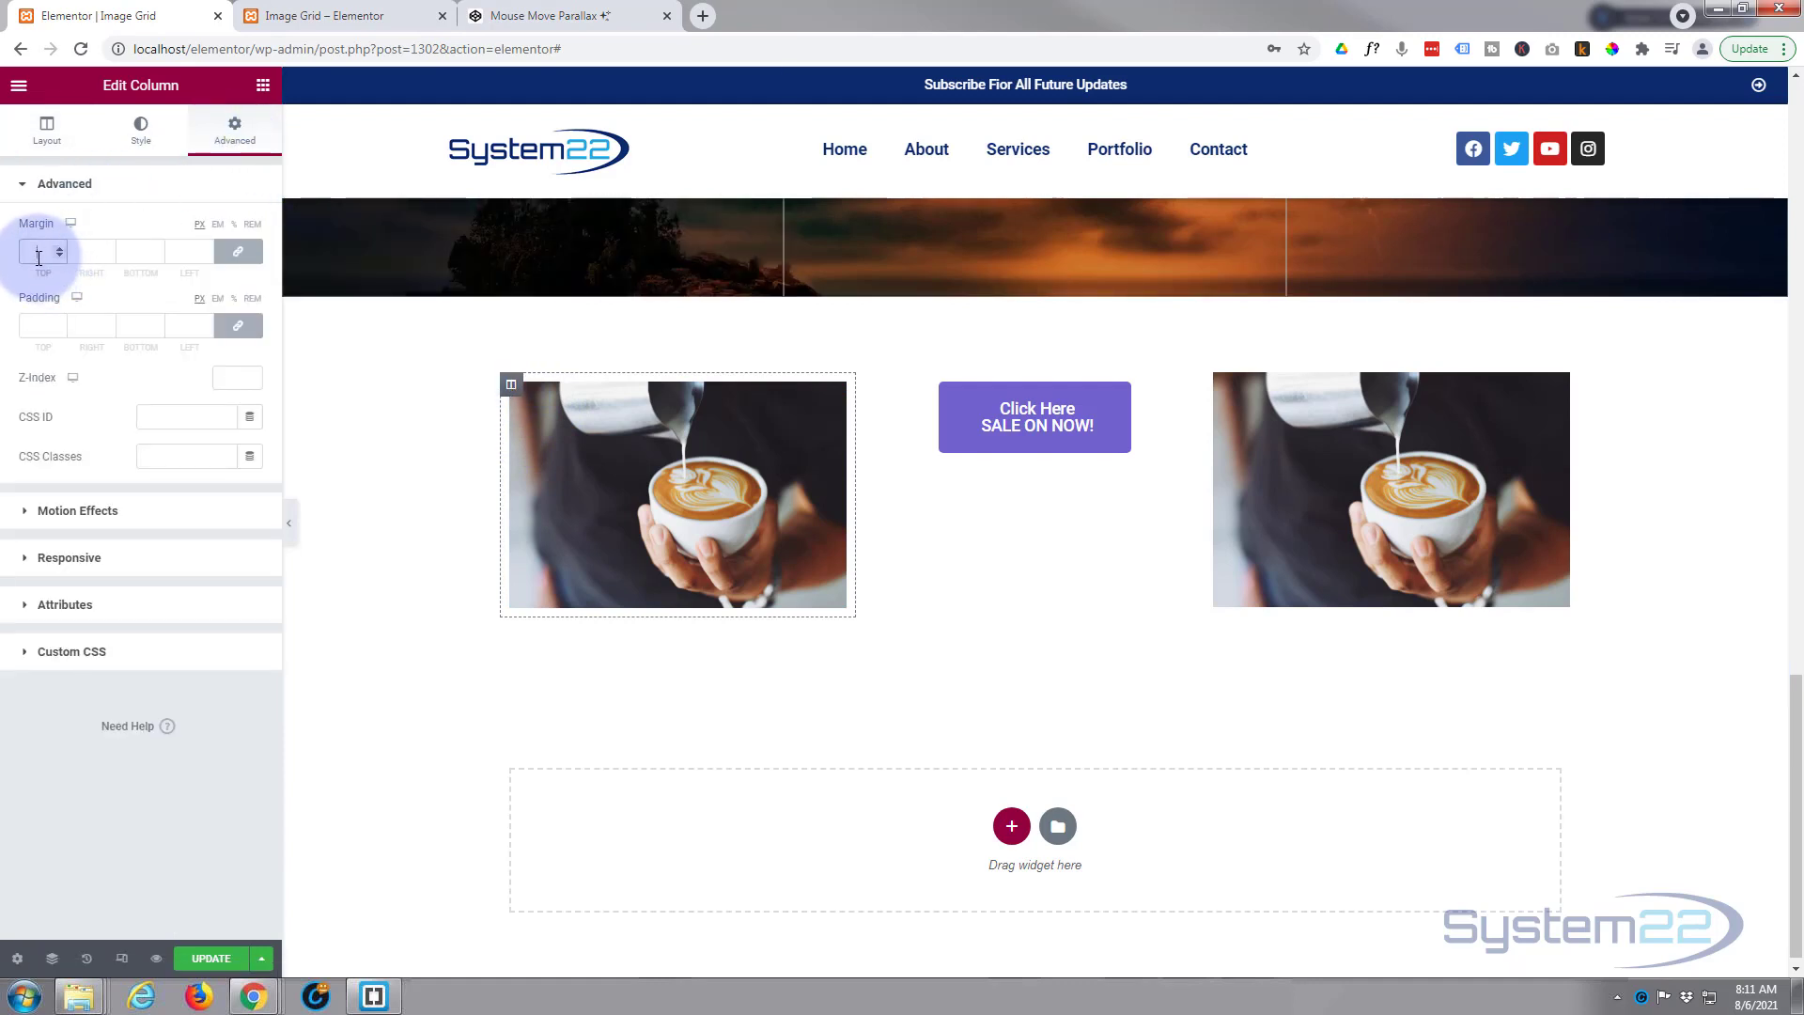
text(0)
click(38, 331)
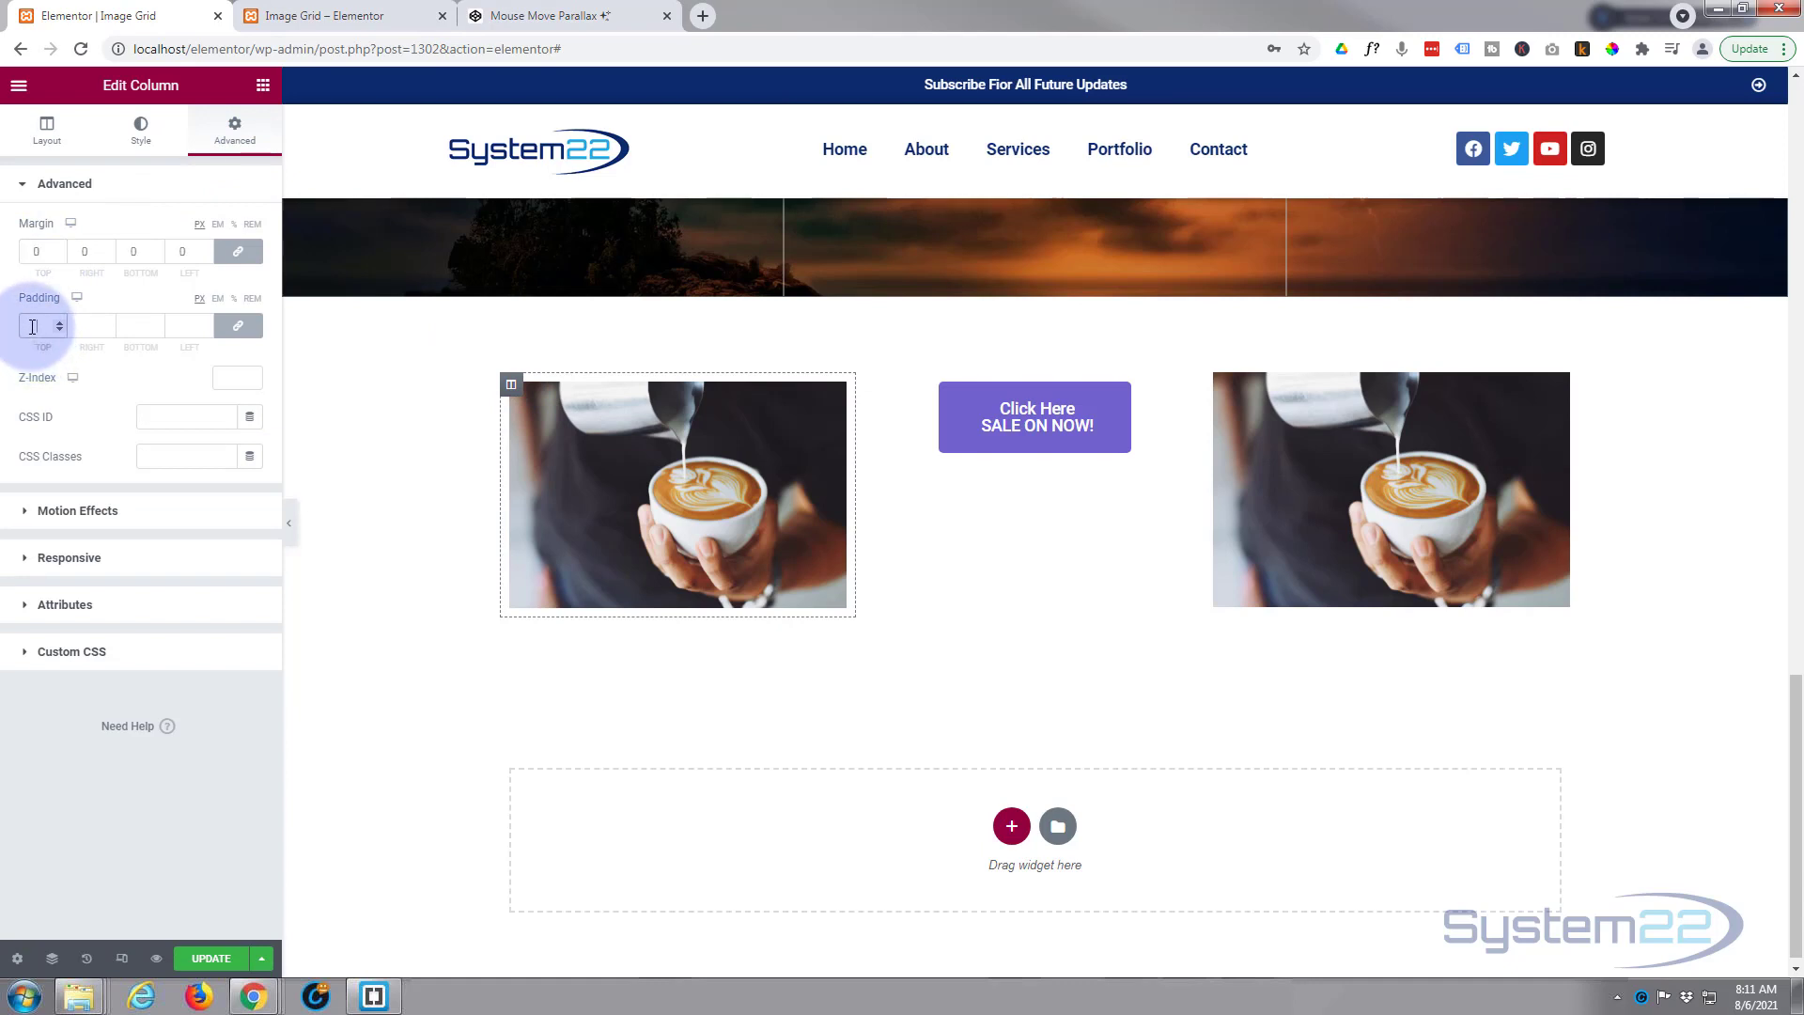
text(0)
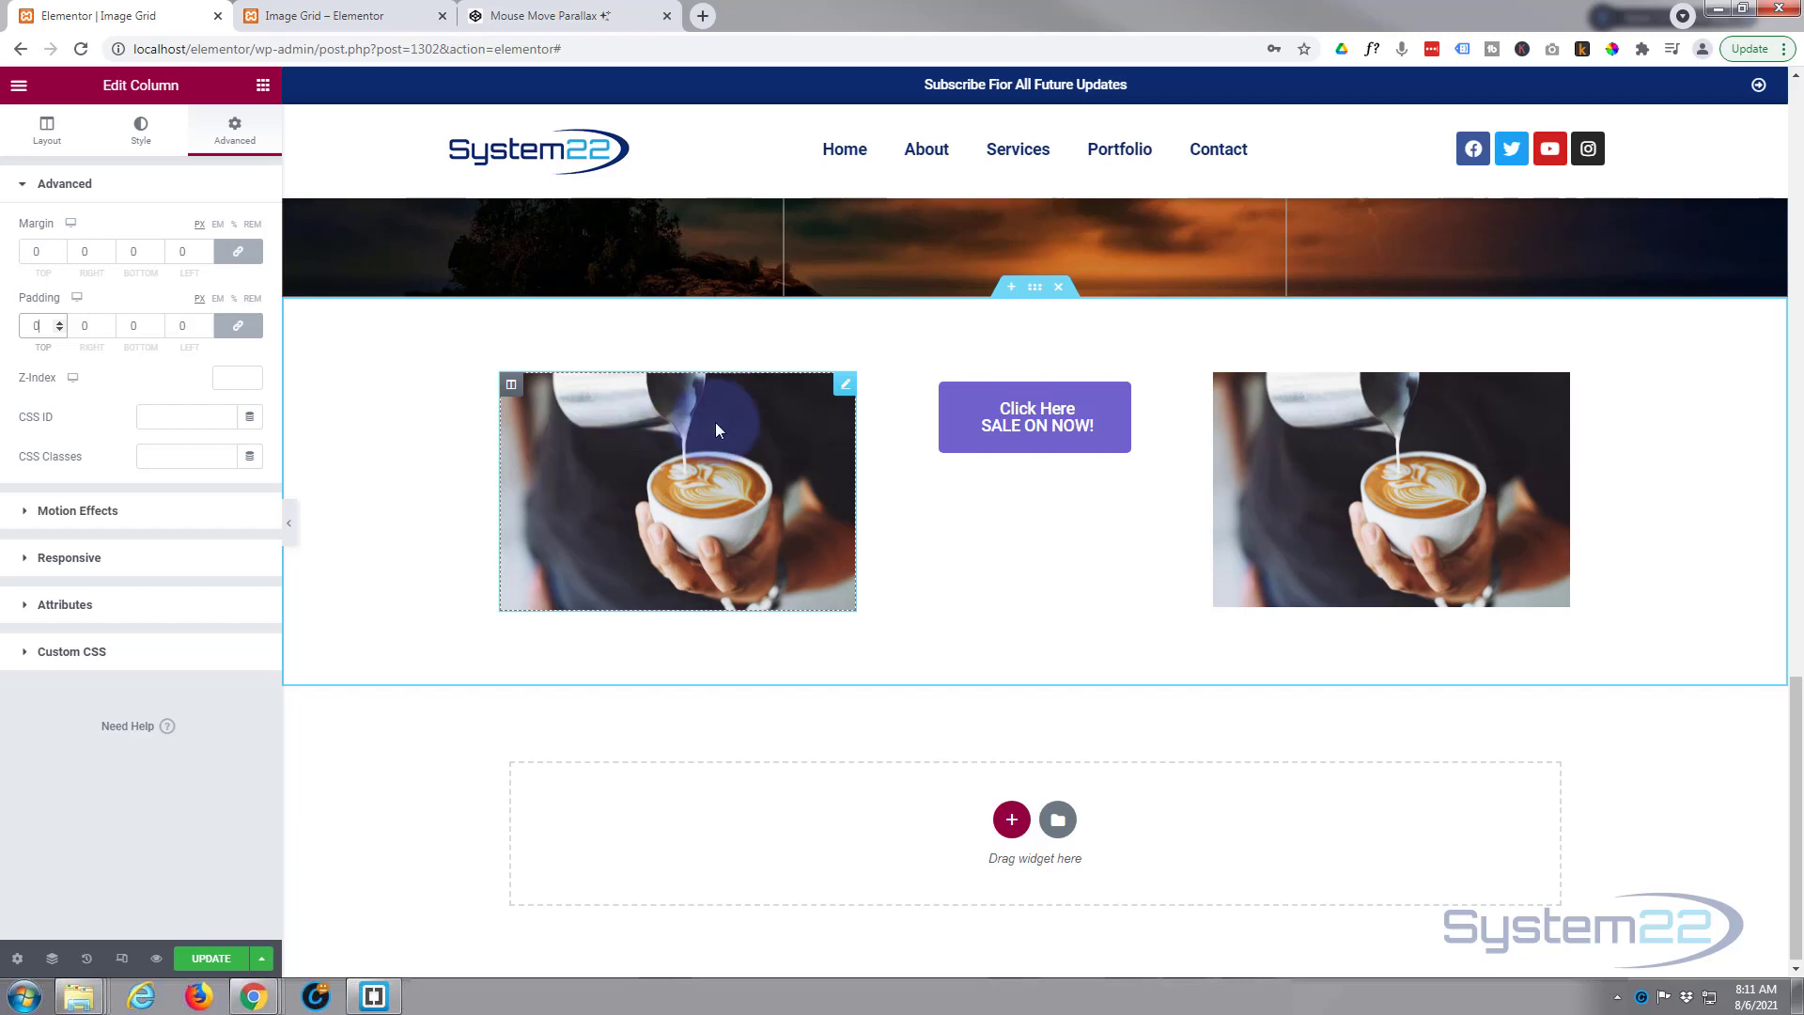
- Give the left coffee image the CSS class 'imgzoom' and select the name for copying
click(762, 425)
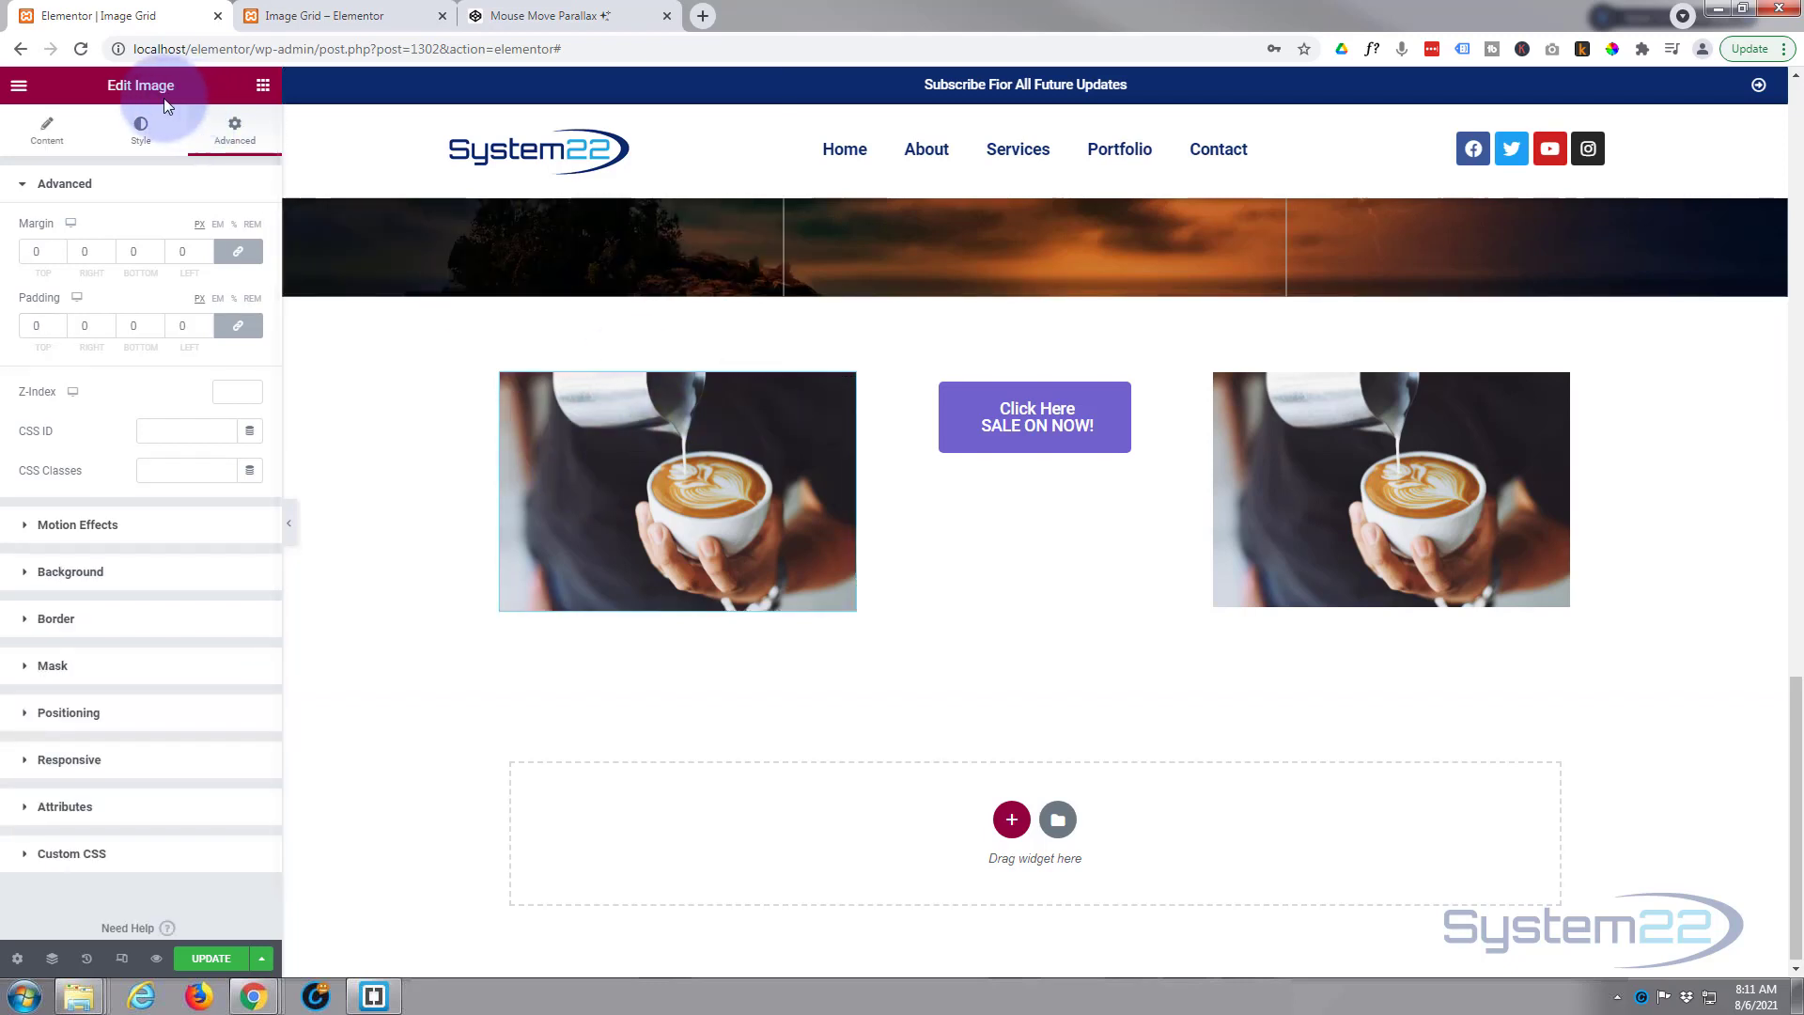
scroll(154, 397, down, 1)
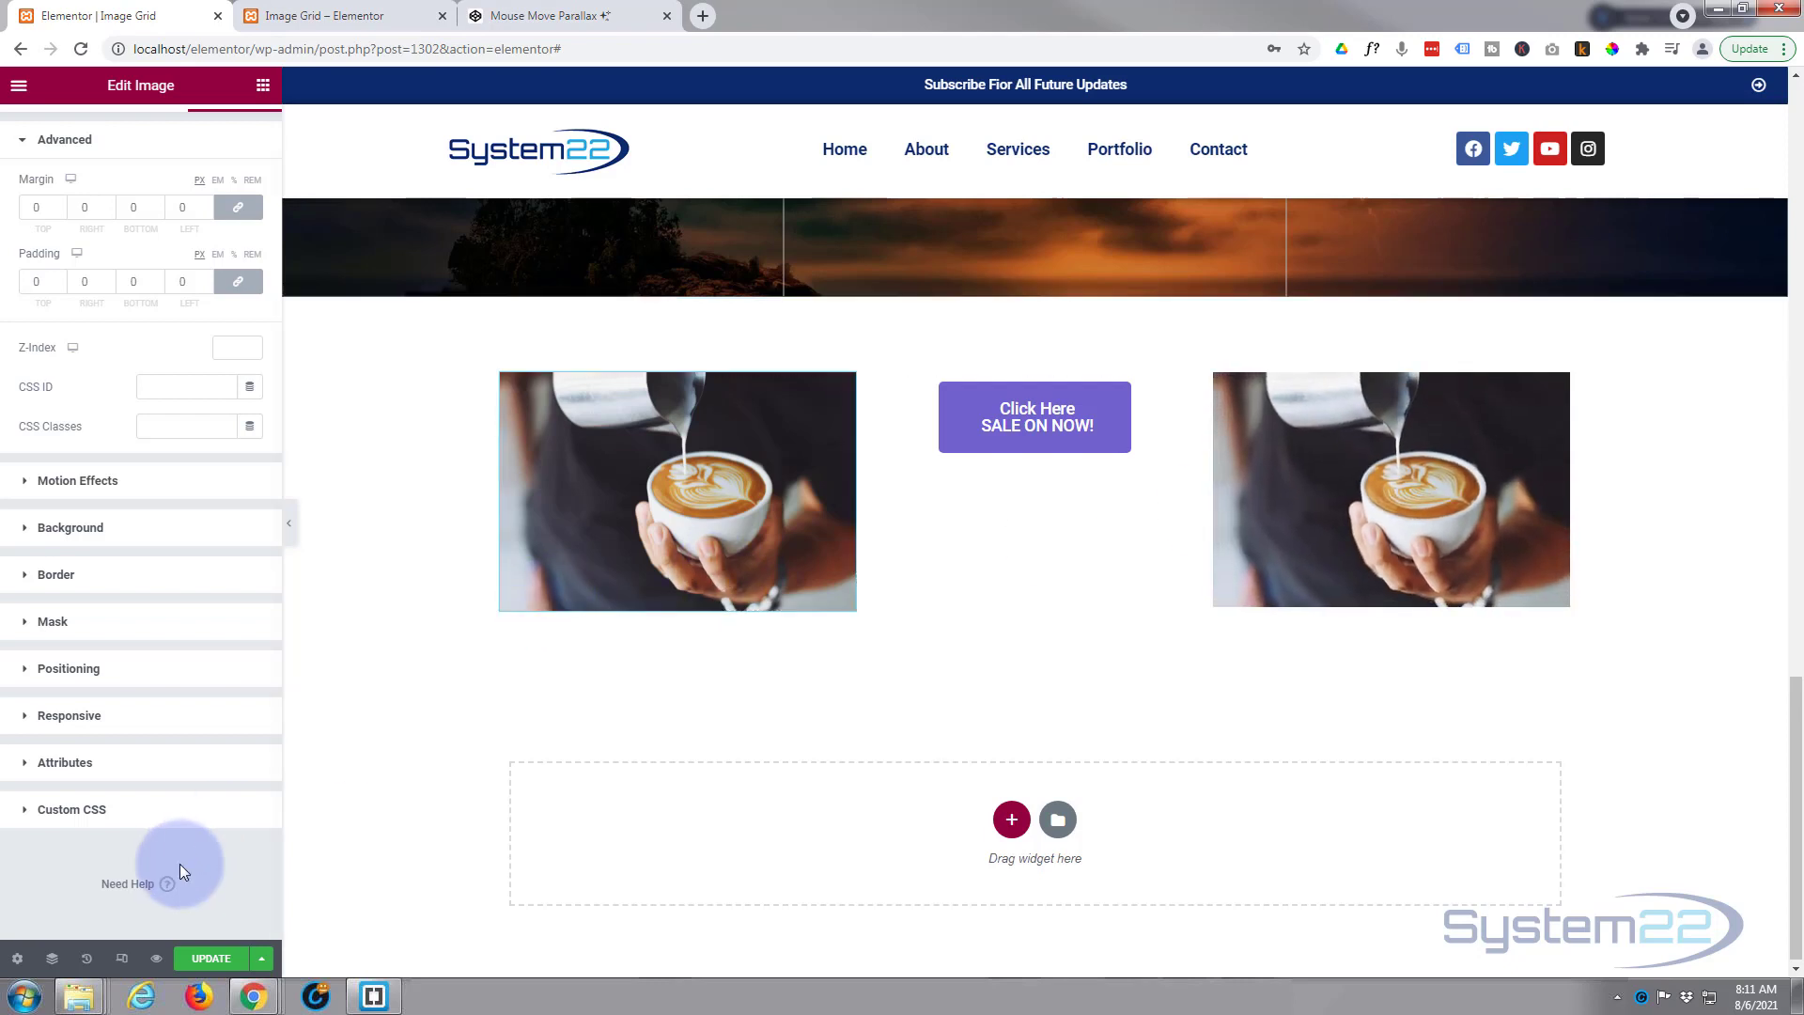
click(29, 809)
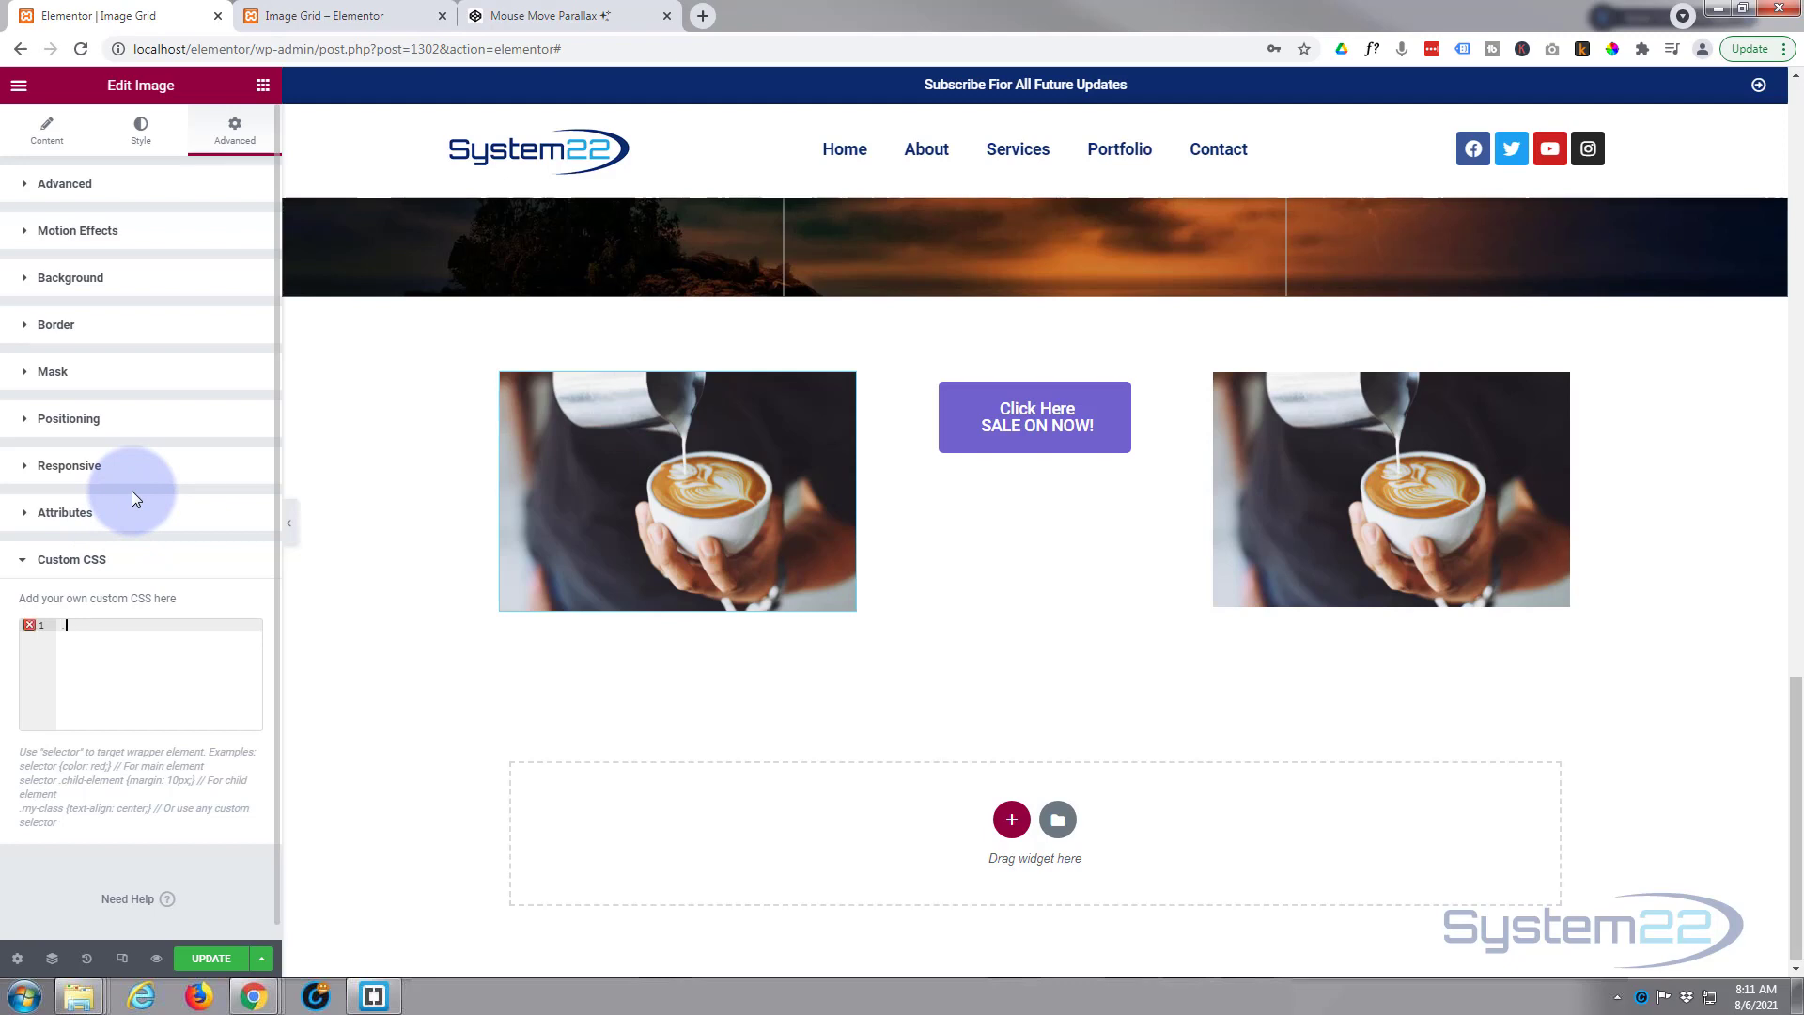
click(62, 188)
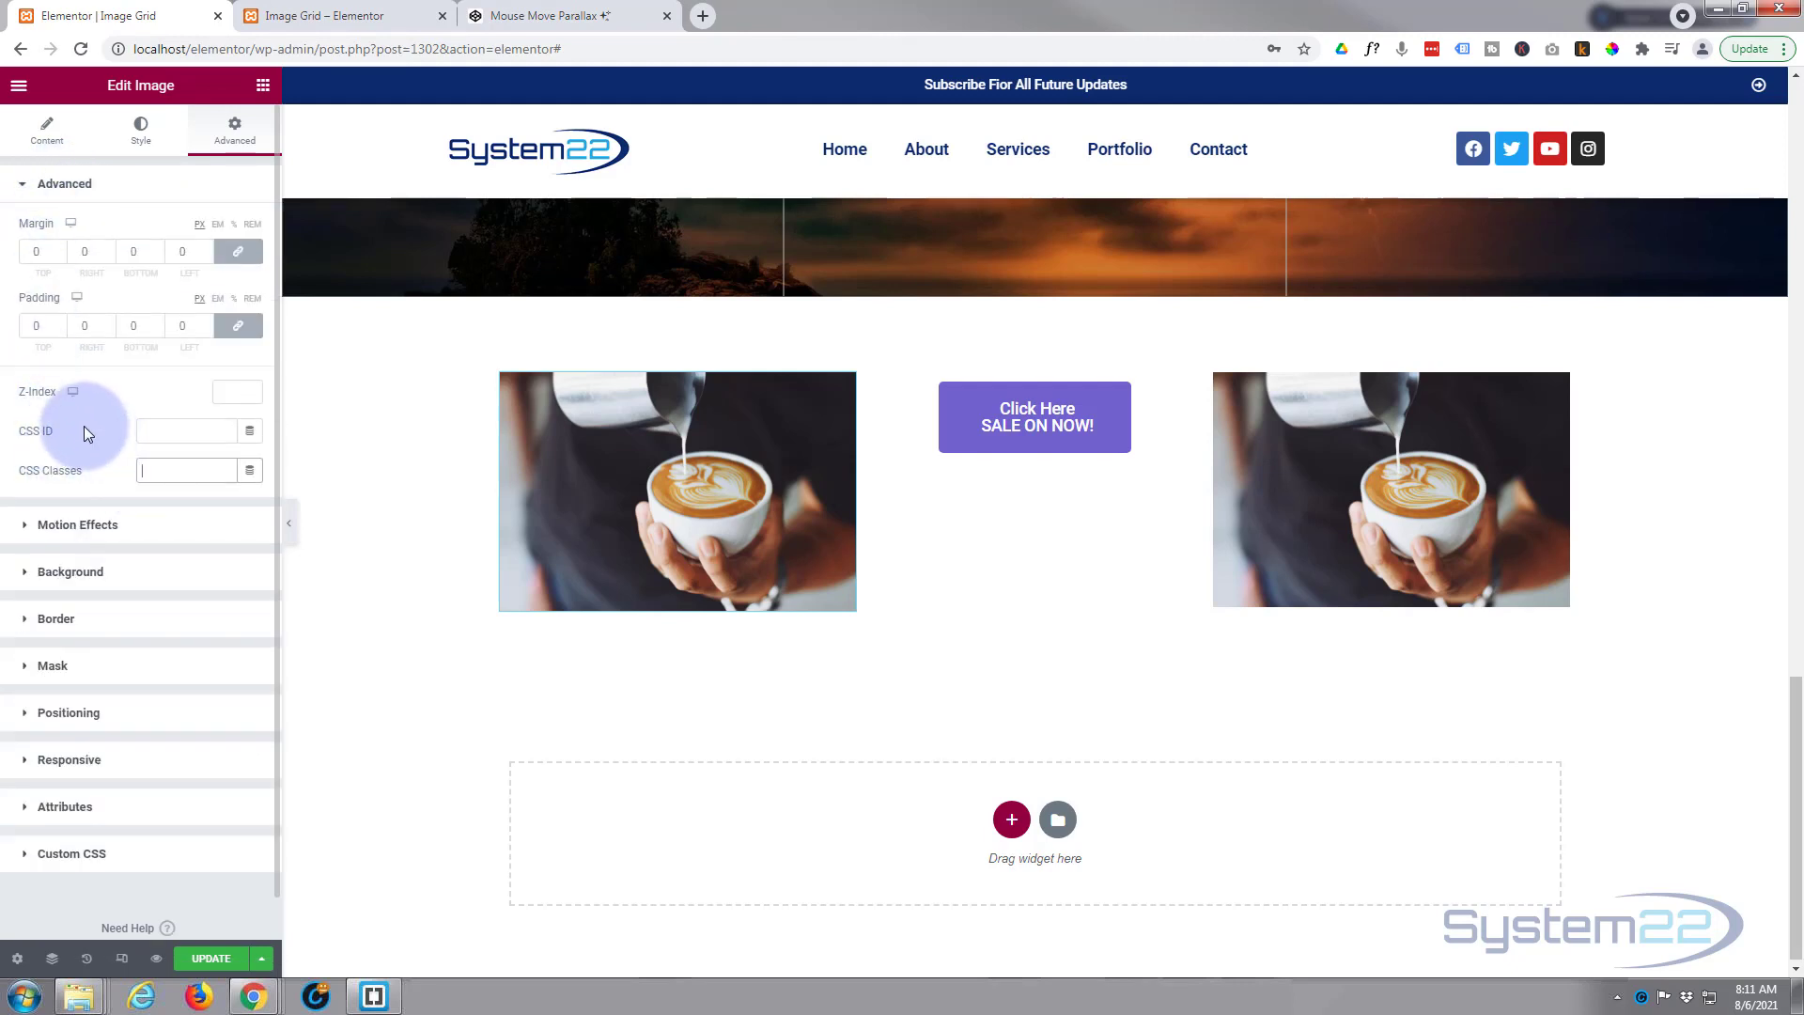
text(imgzoom)
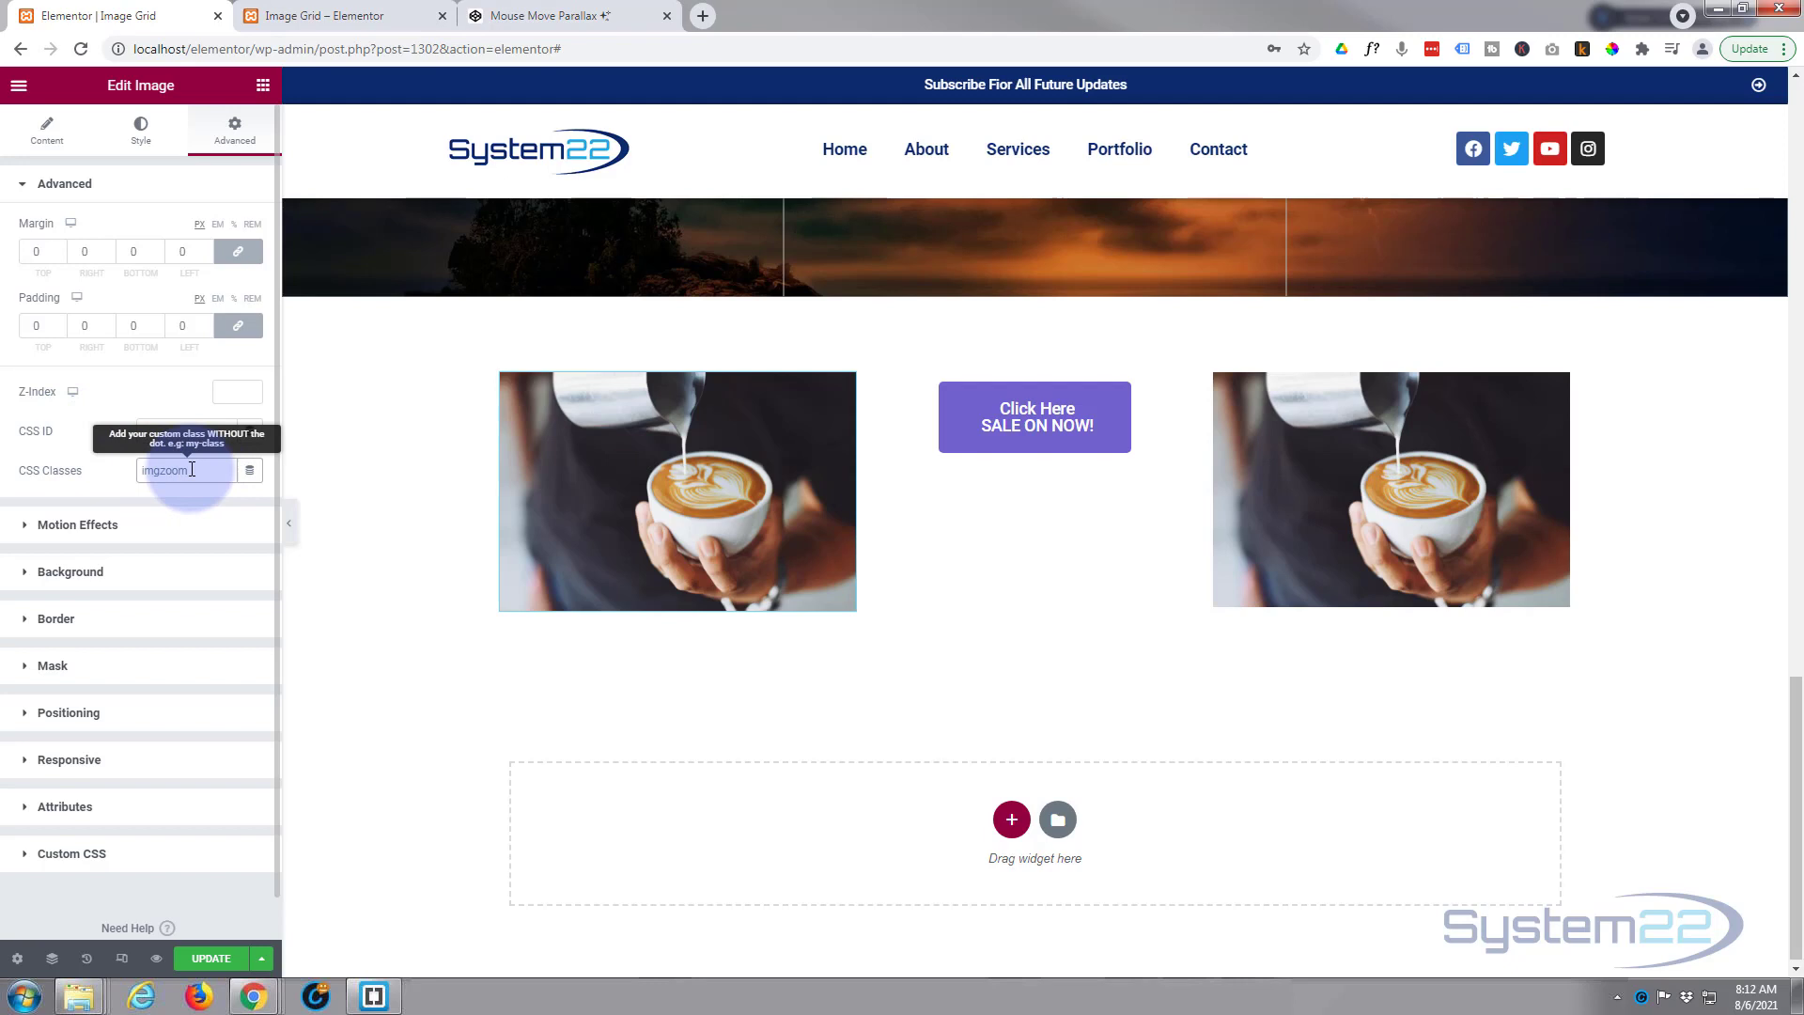
drag(192, 470, 130, 472)
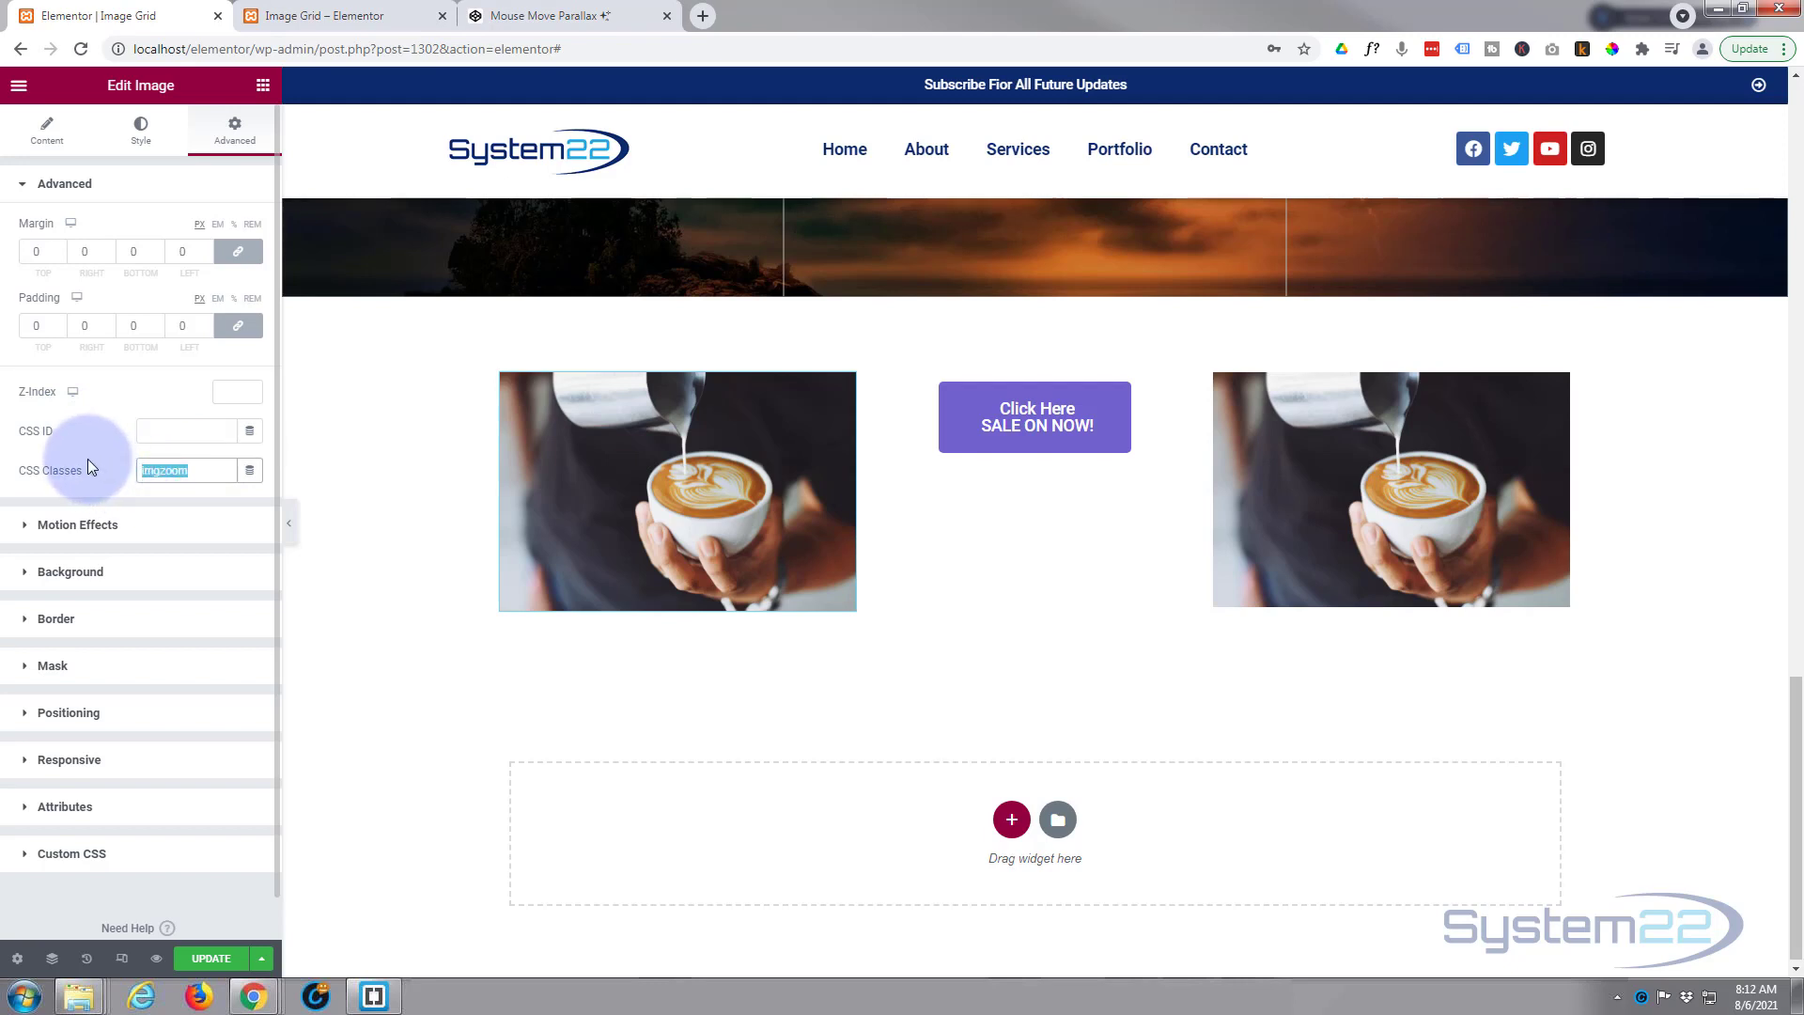
- Write an imgzoom rule with transform:scale(2) in the image's Custom CSS
click(39, 853)
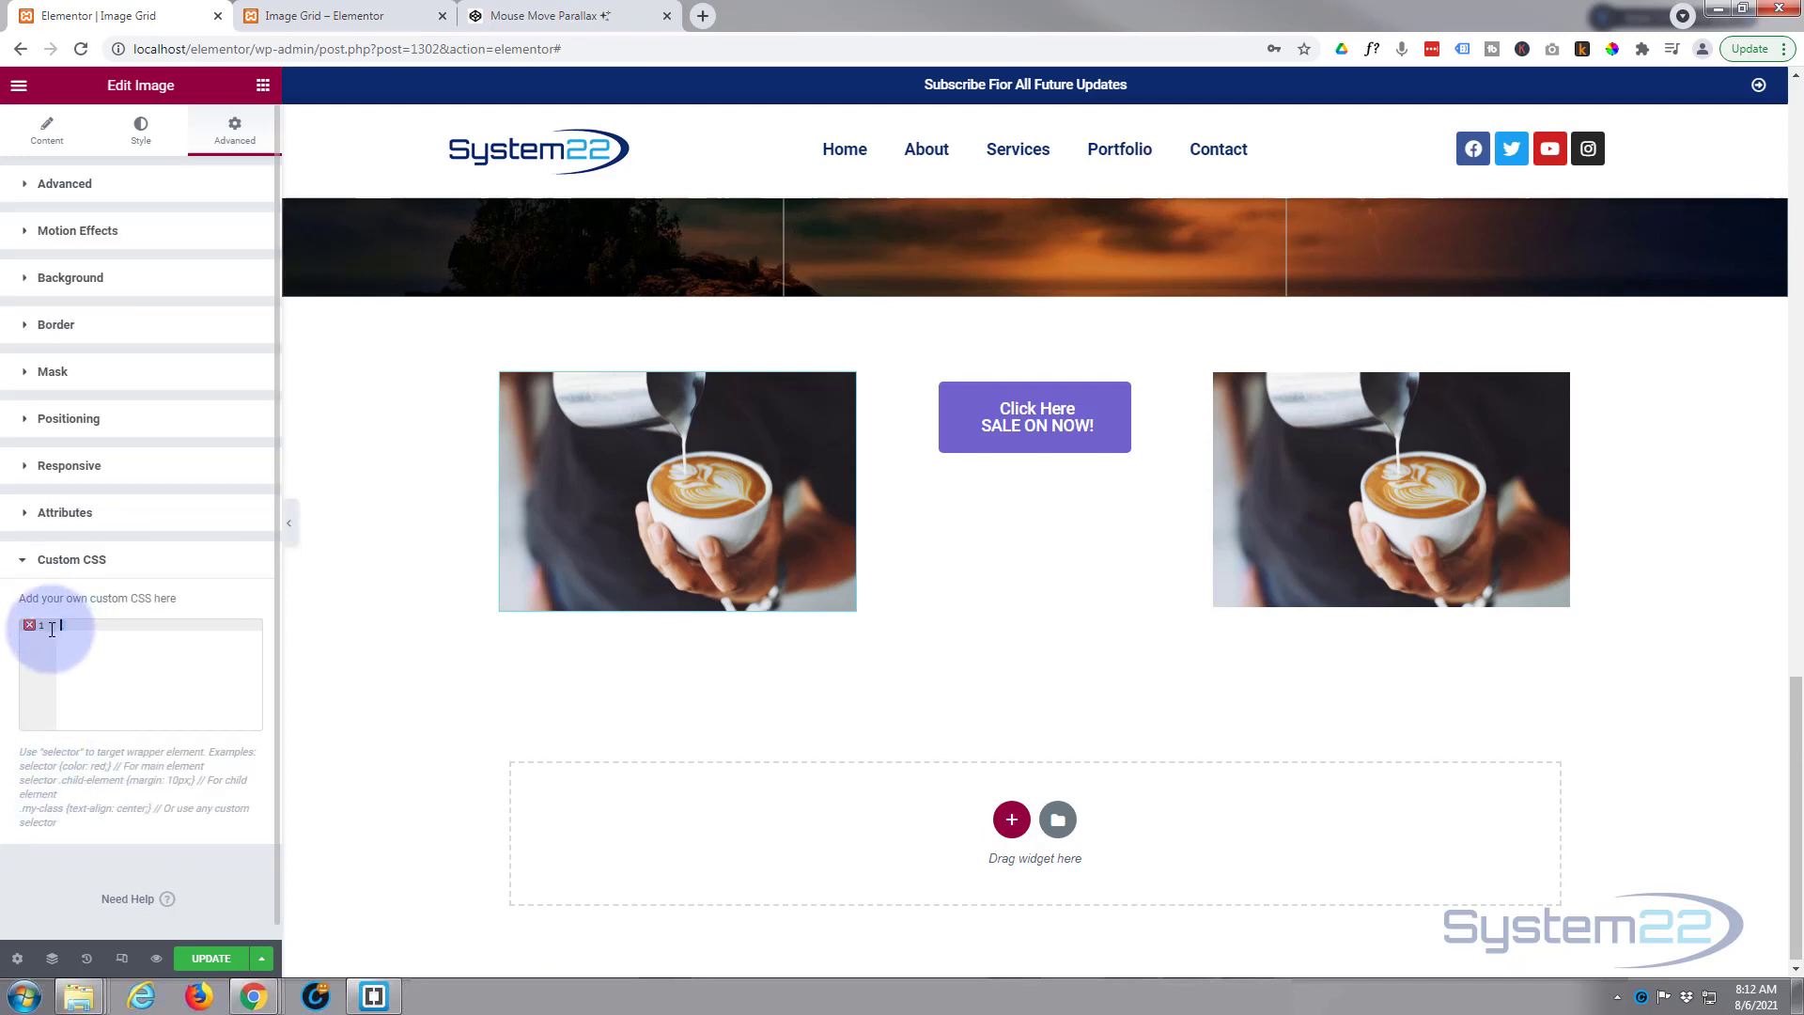
mouse_move(42, 631)
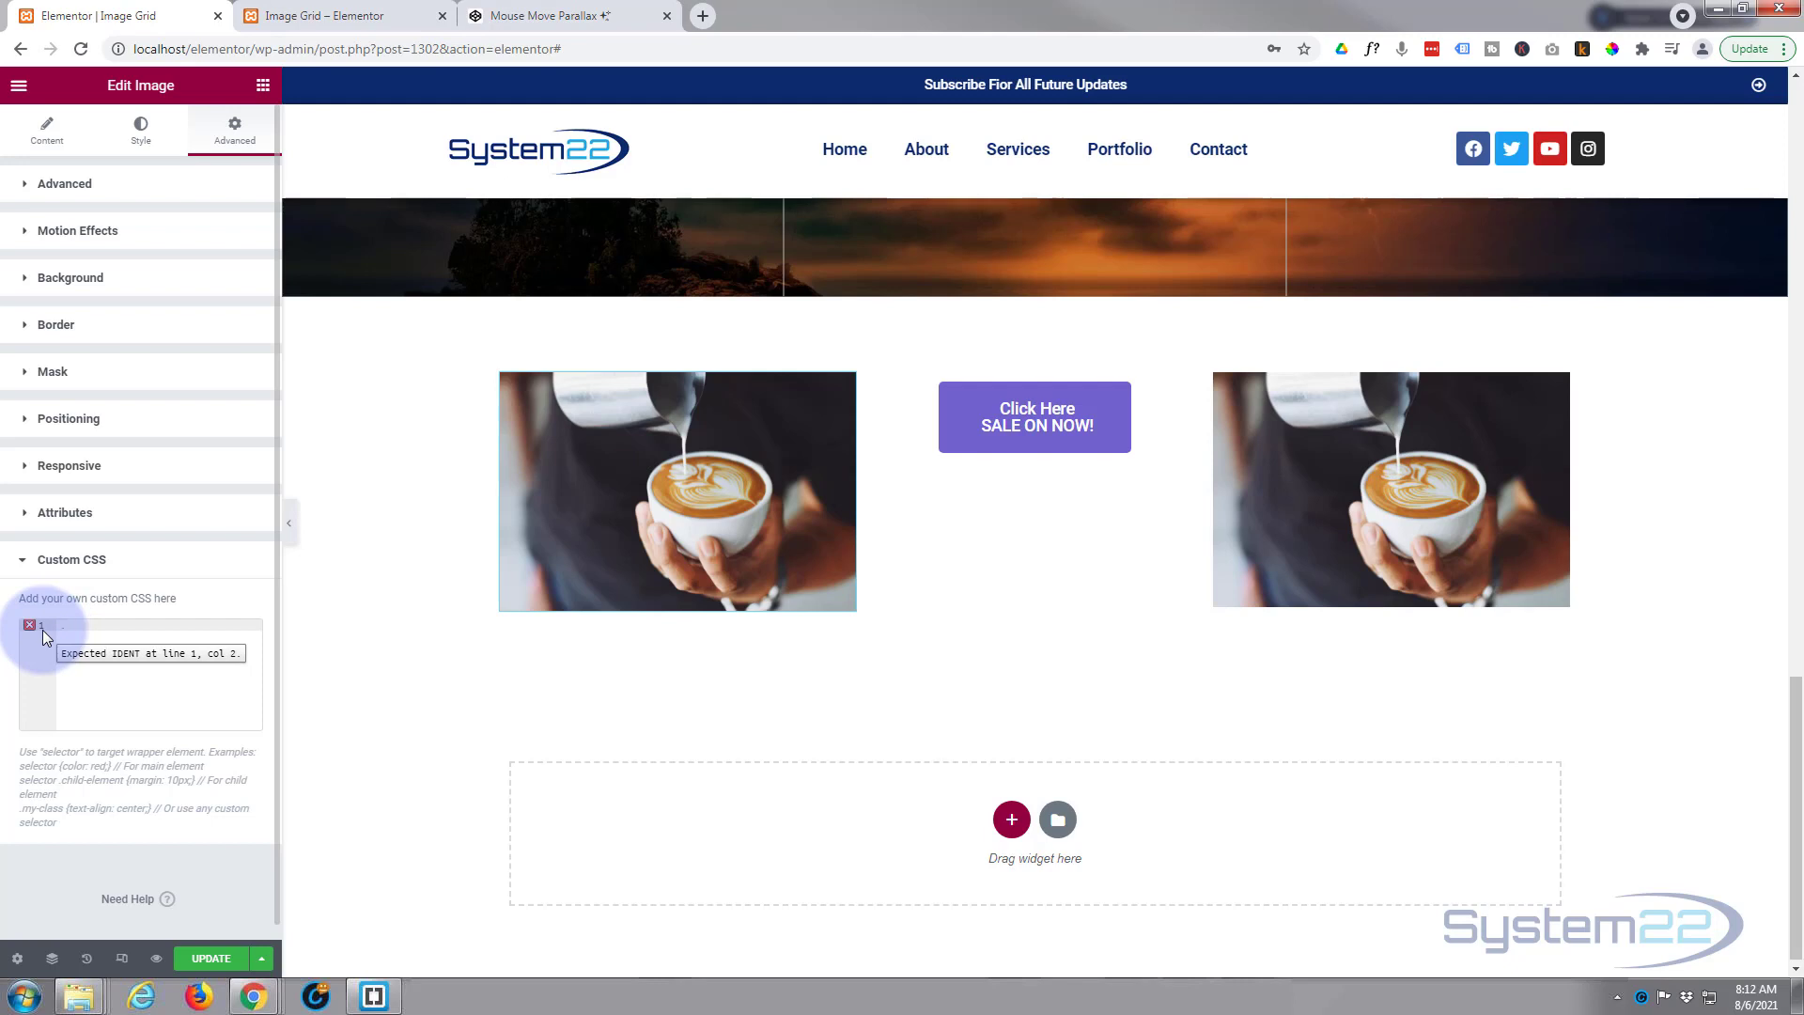
text(imgzoom {})
key(Return)
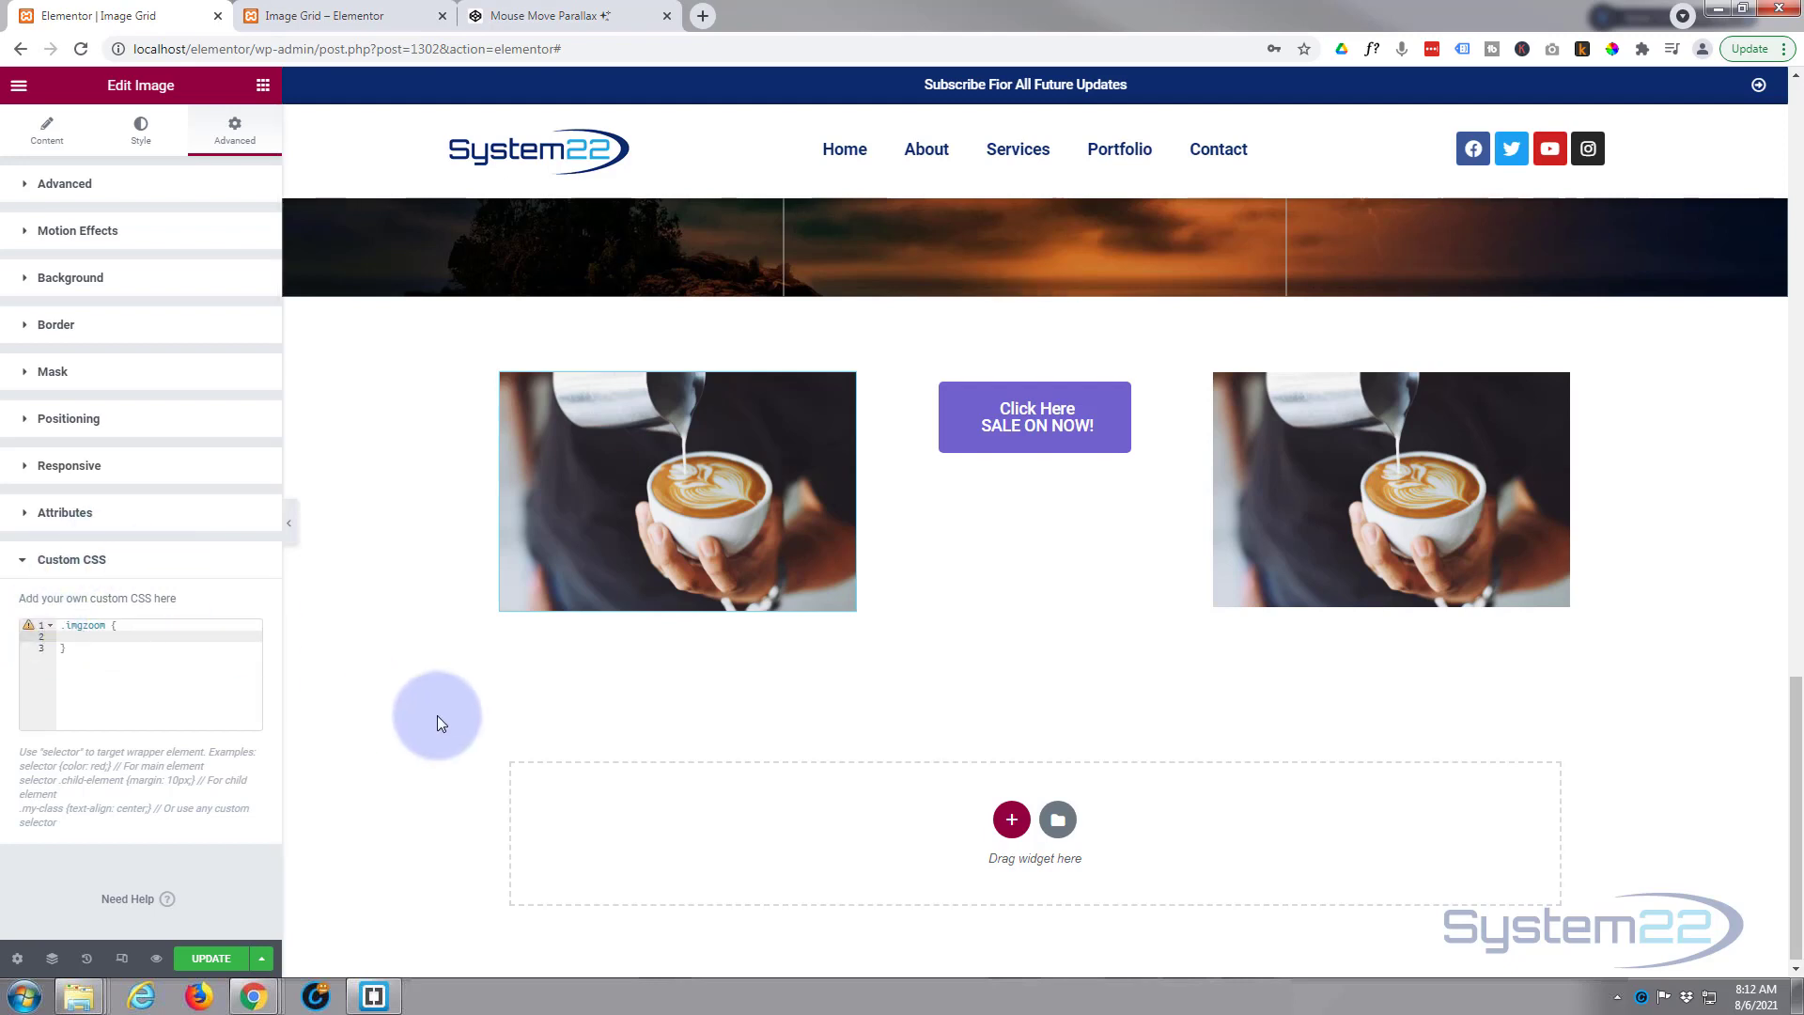
text(tra)
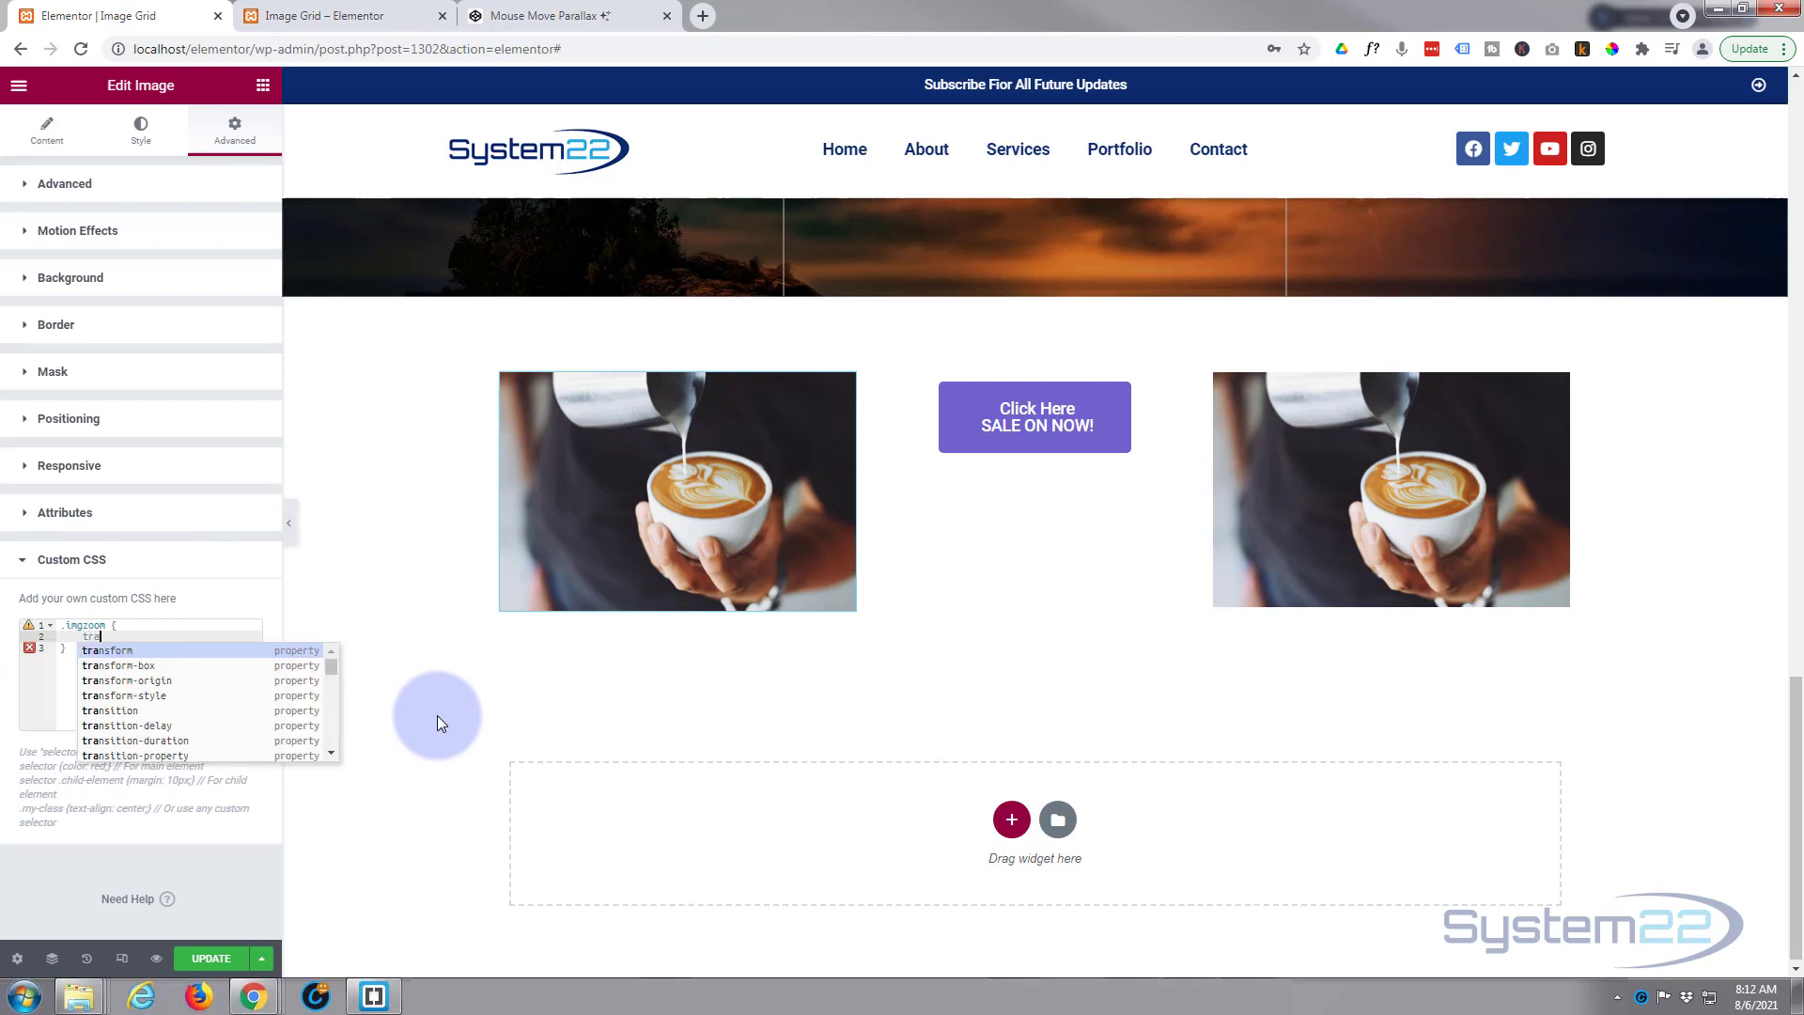
text(nsform:)
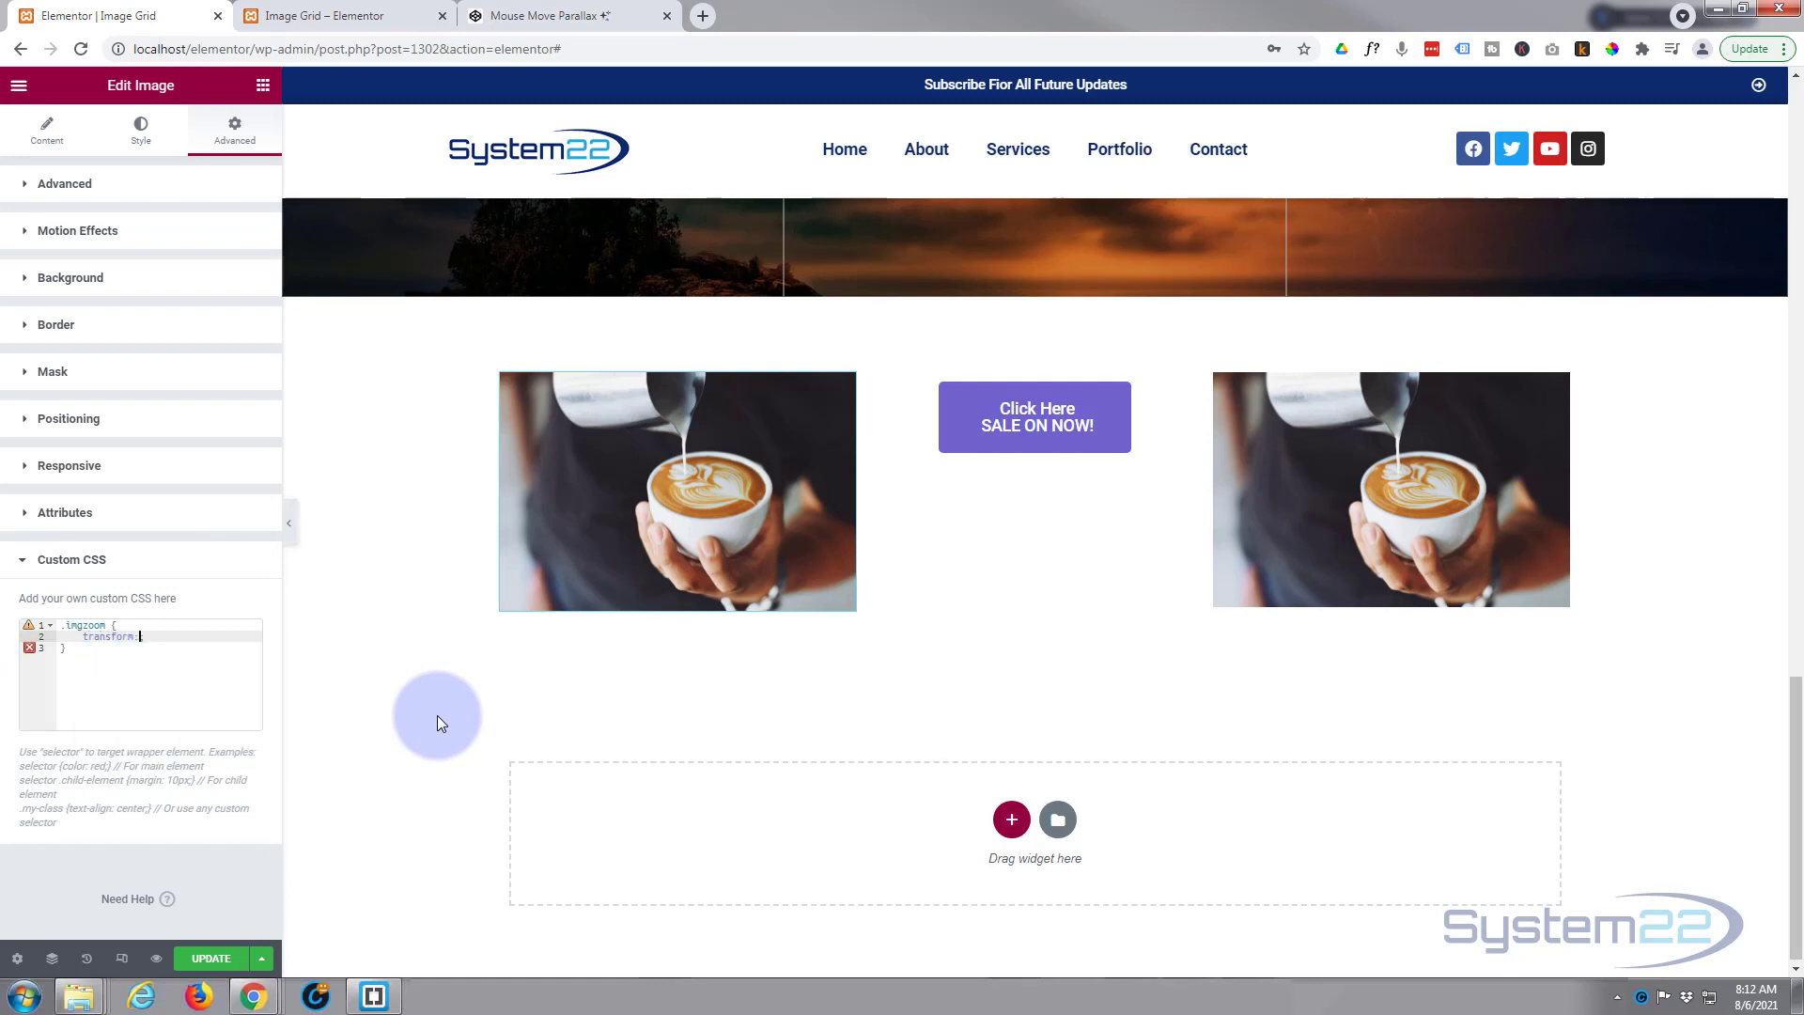
text(scale()
text(2);)
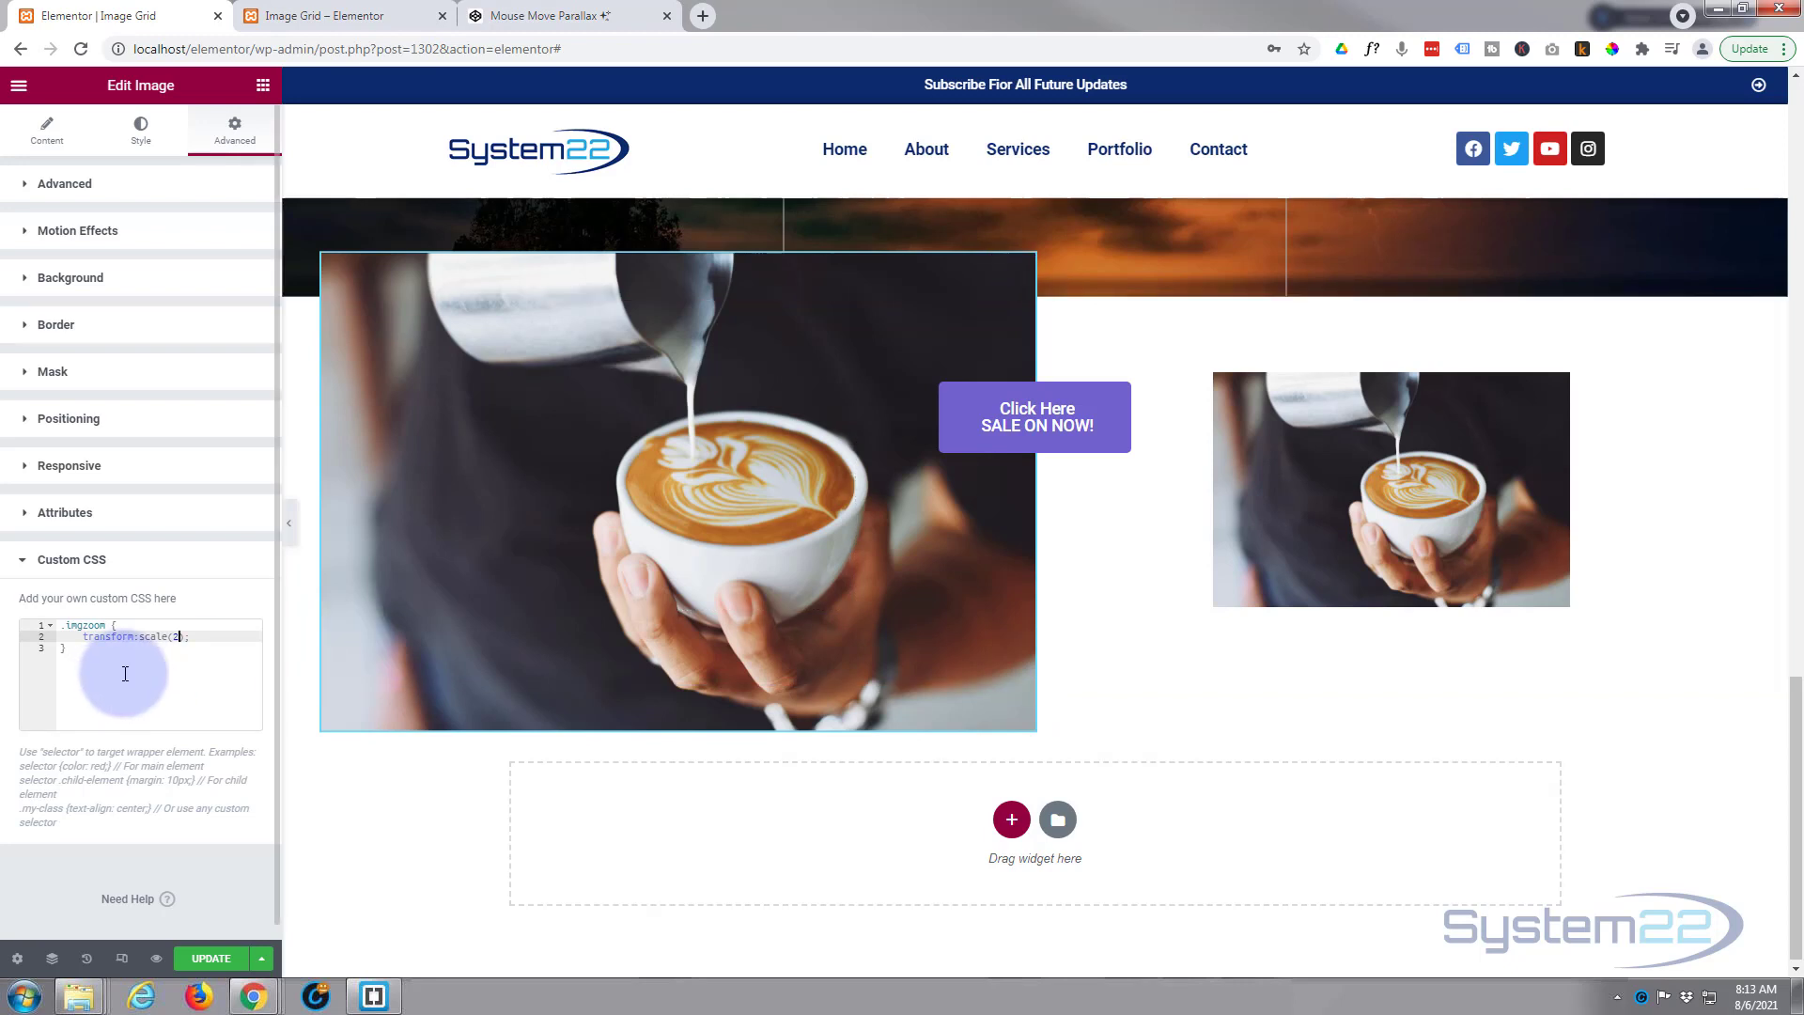
- Change the selector to .imgzoom:hover and hover the image to test the zoom
click(103, 649)
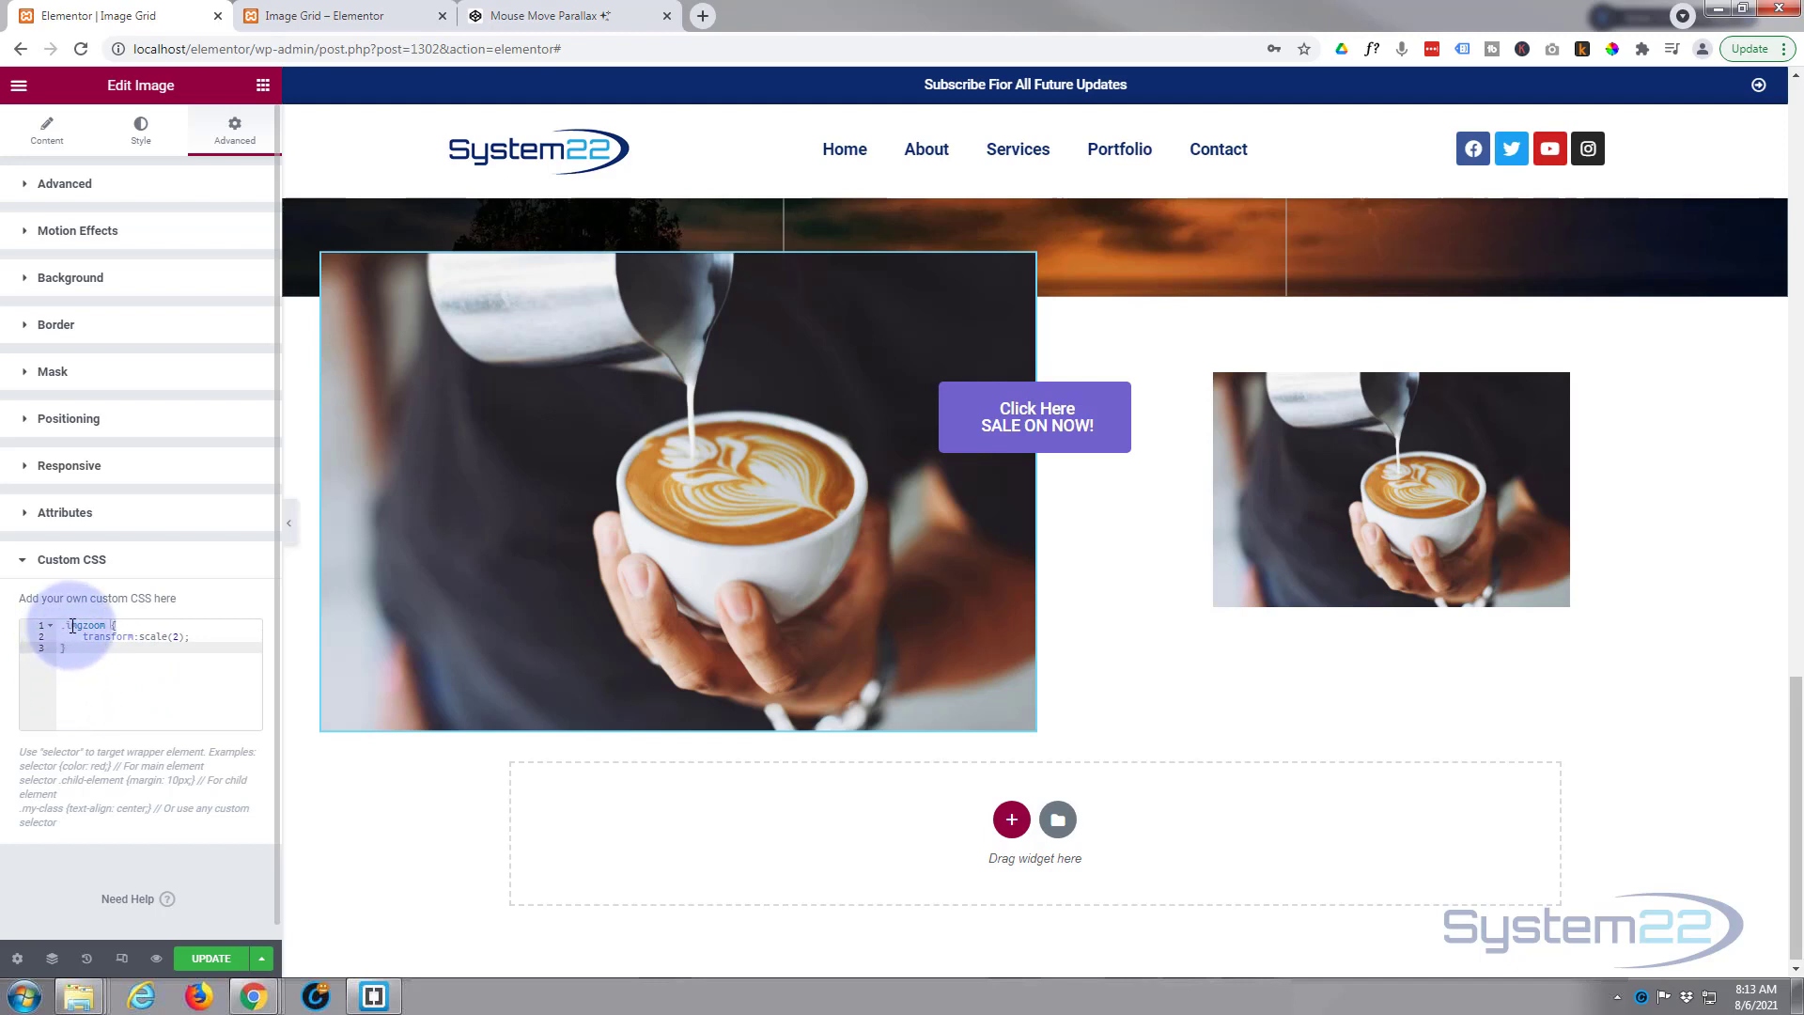
click(104, 625)
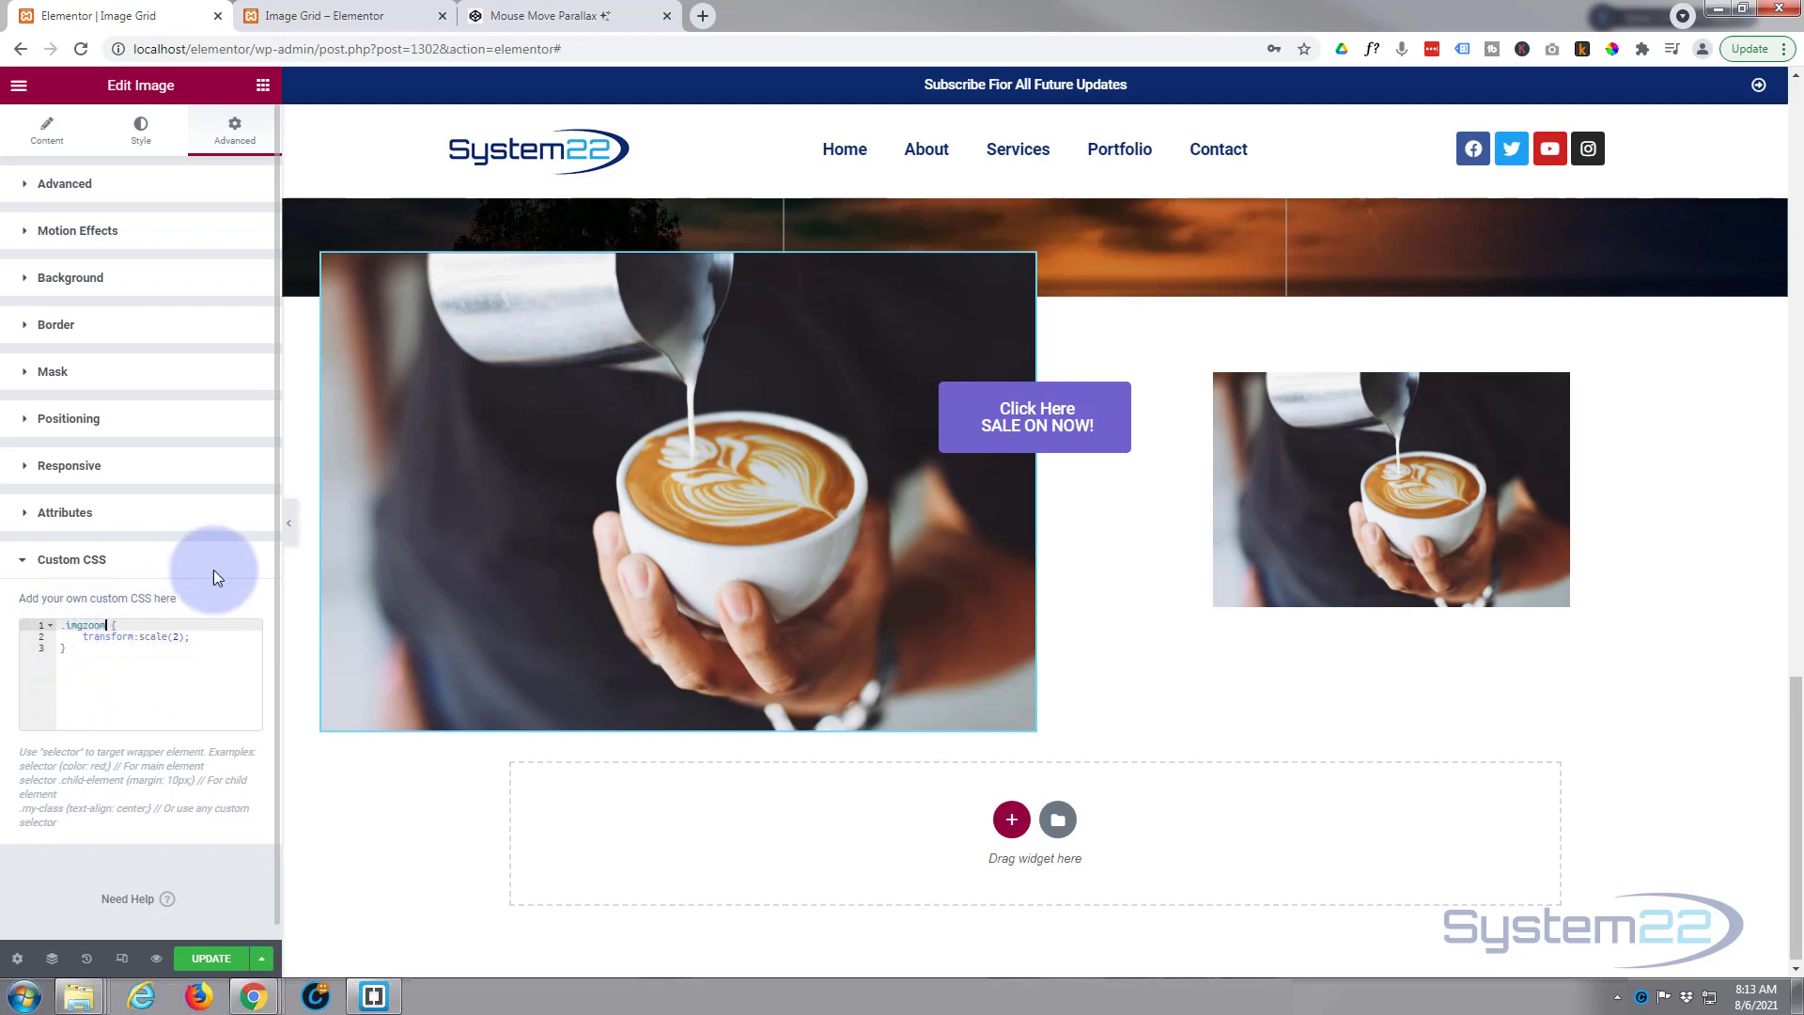
text(:hover)
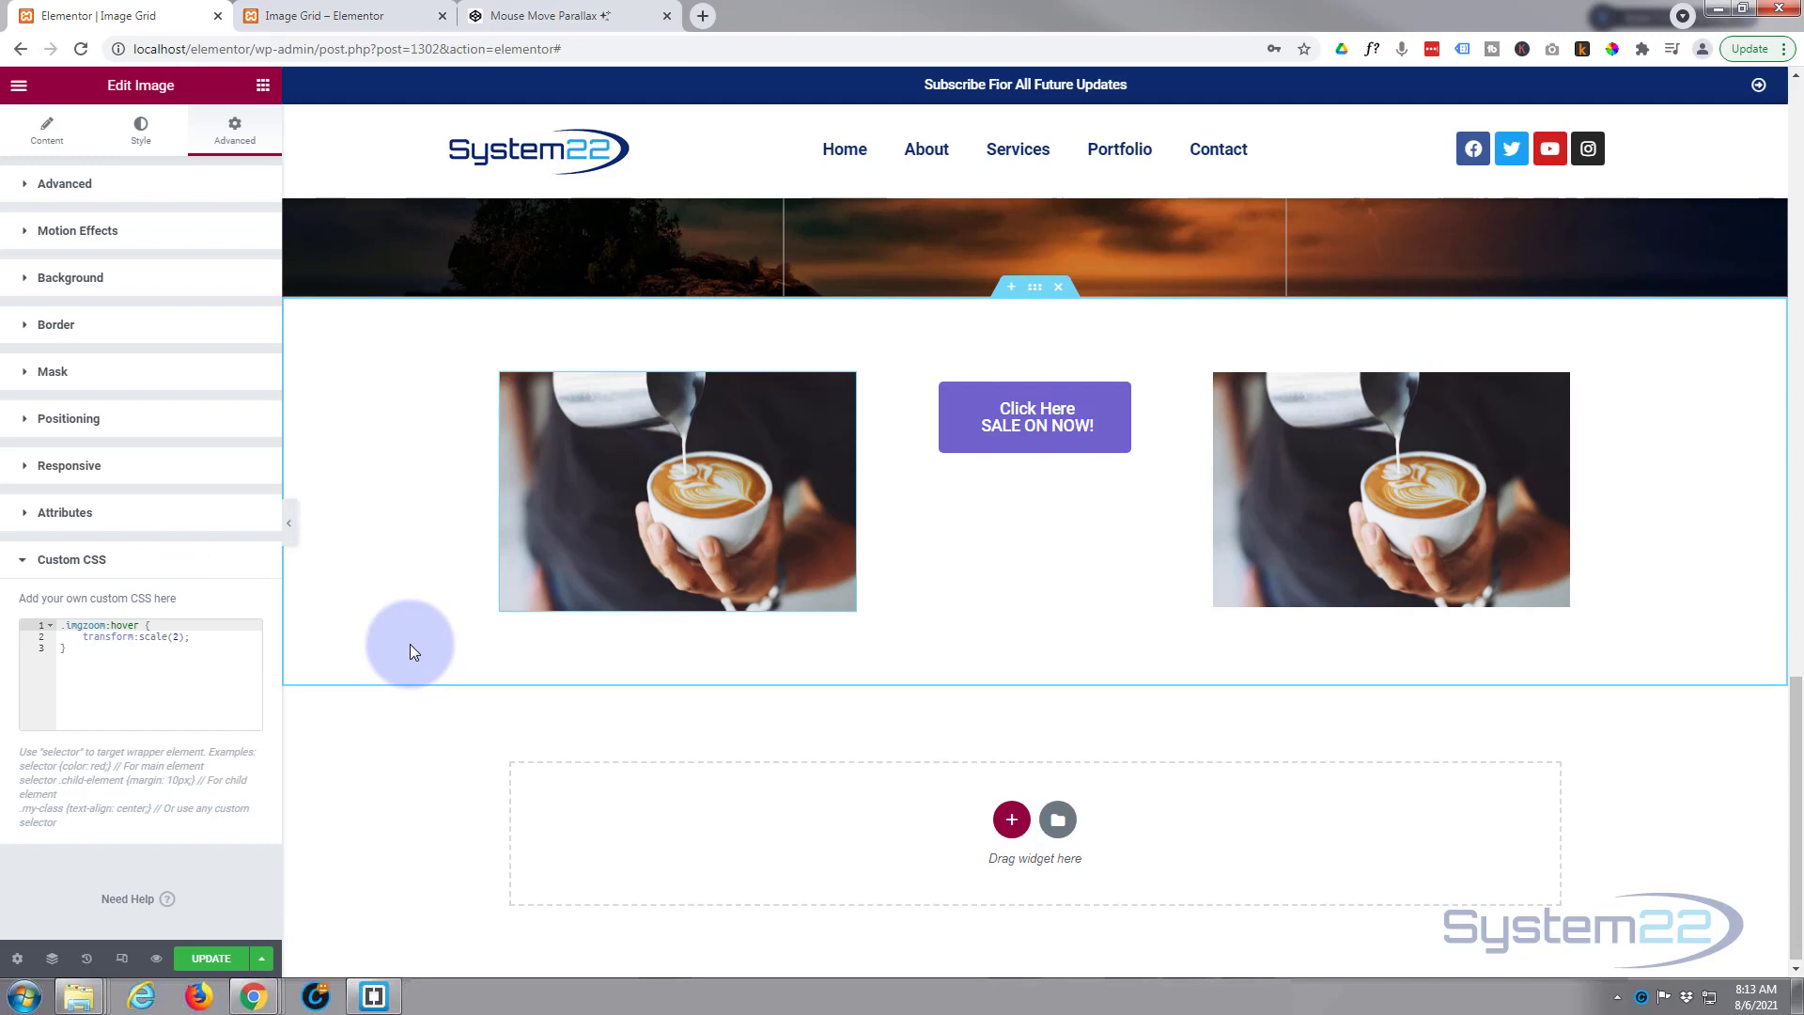
mouse_move(515, 601)
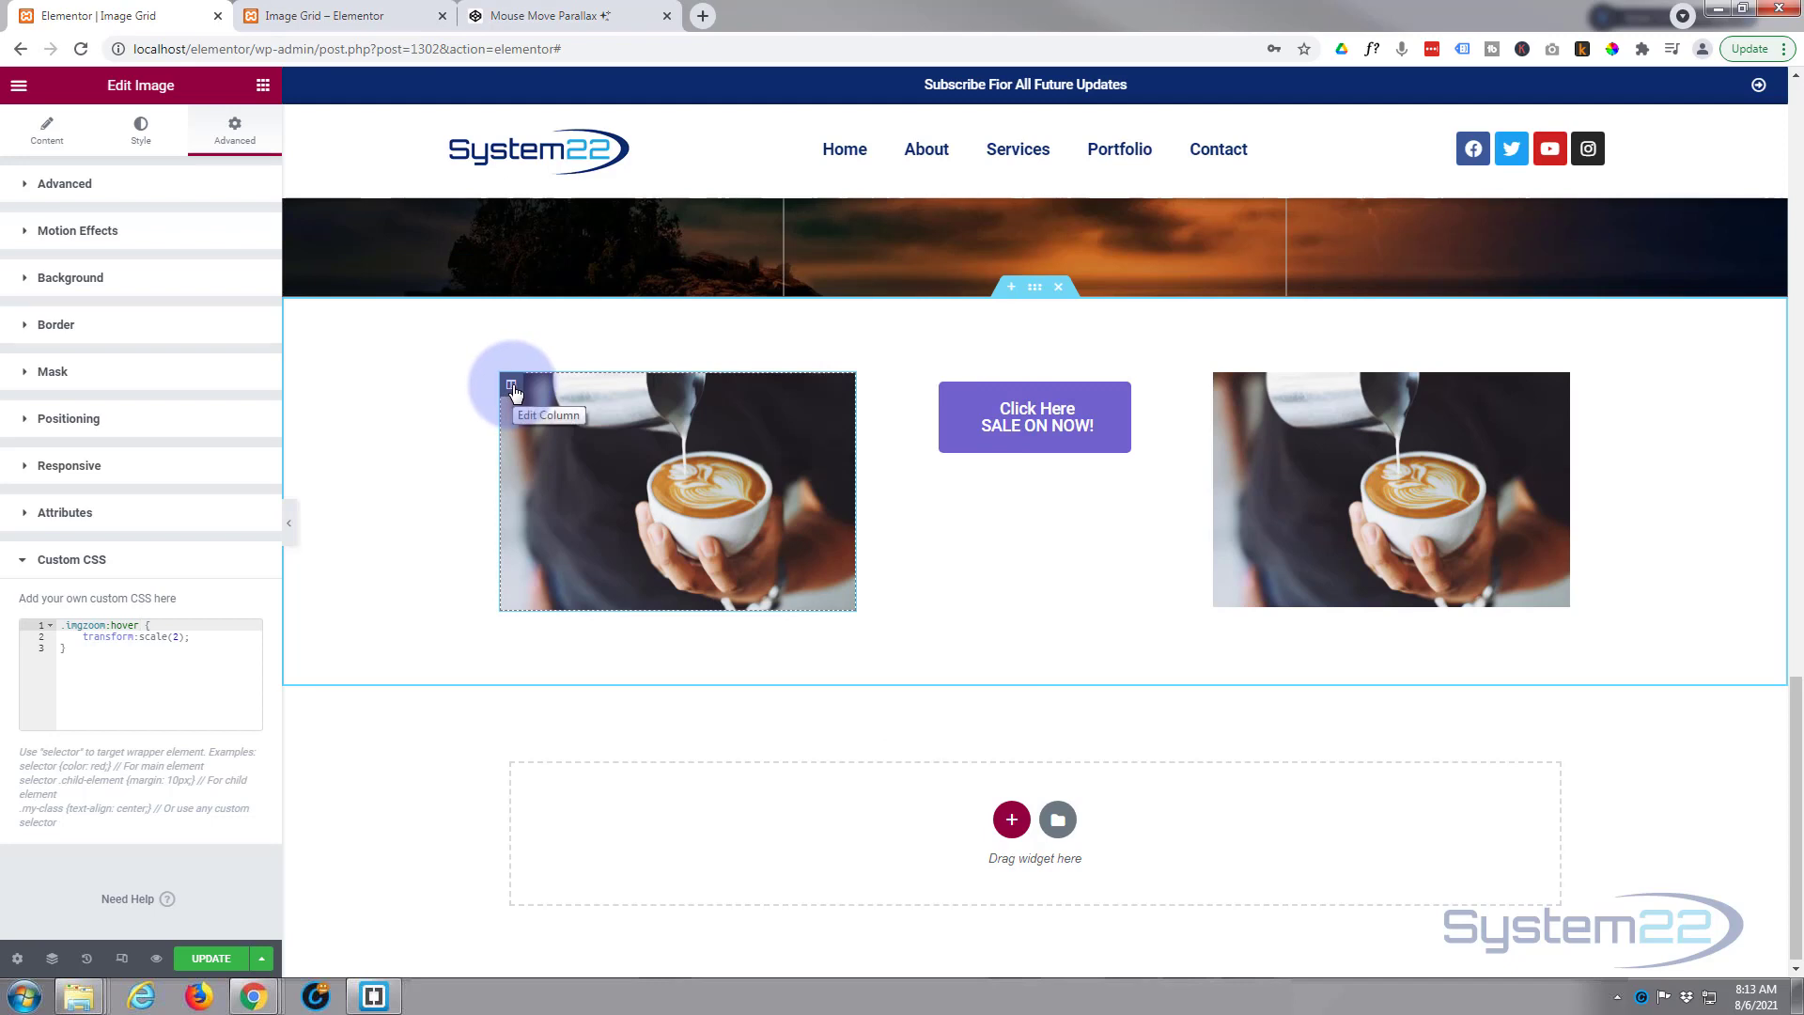
- Give the image's column the CSS class 'zoomcol' and copy the class name
click(512, 387)
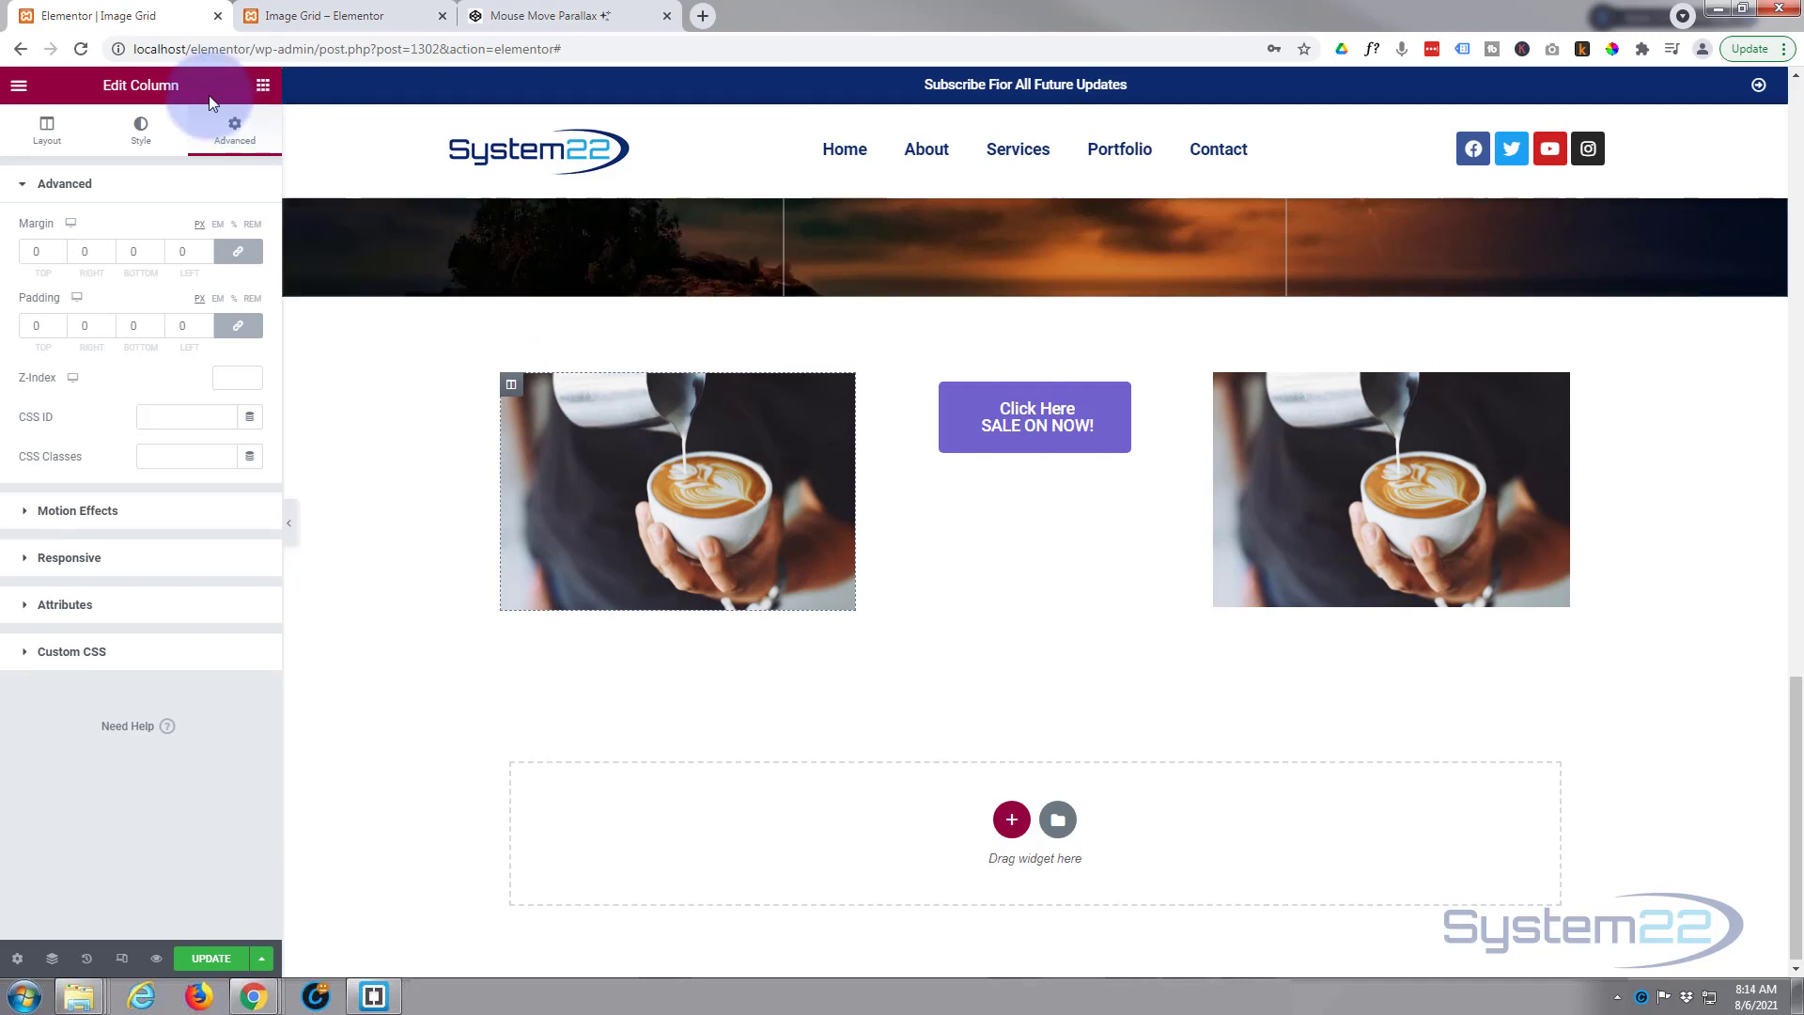
click(104, 658)
click(74, 471)
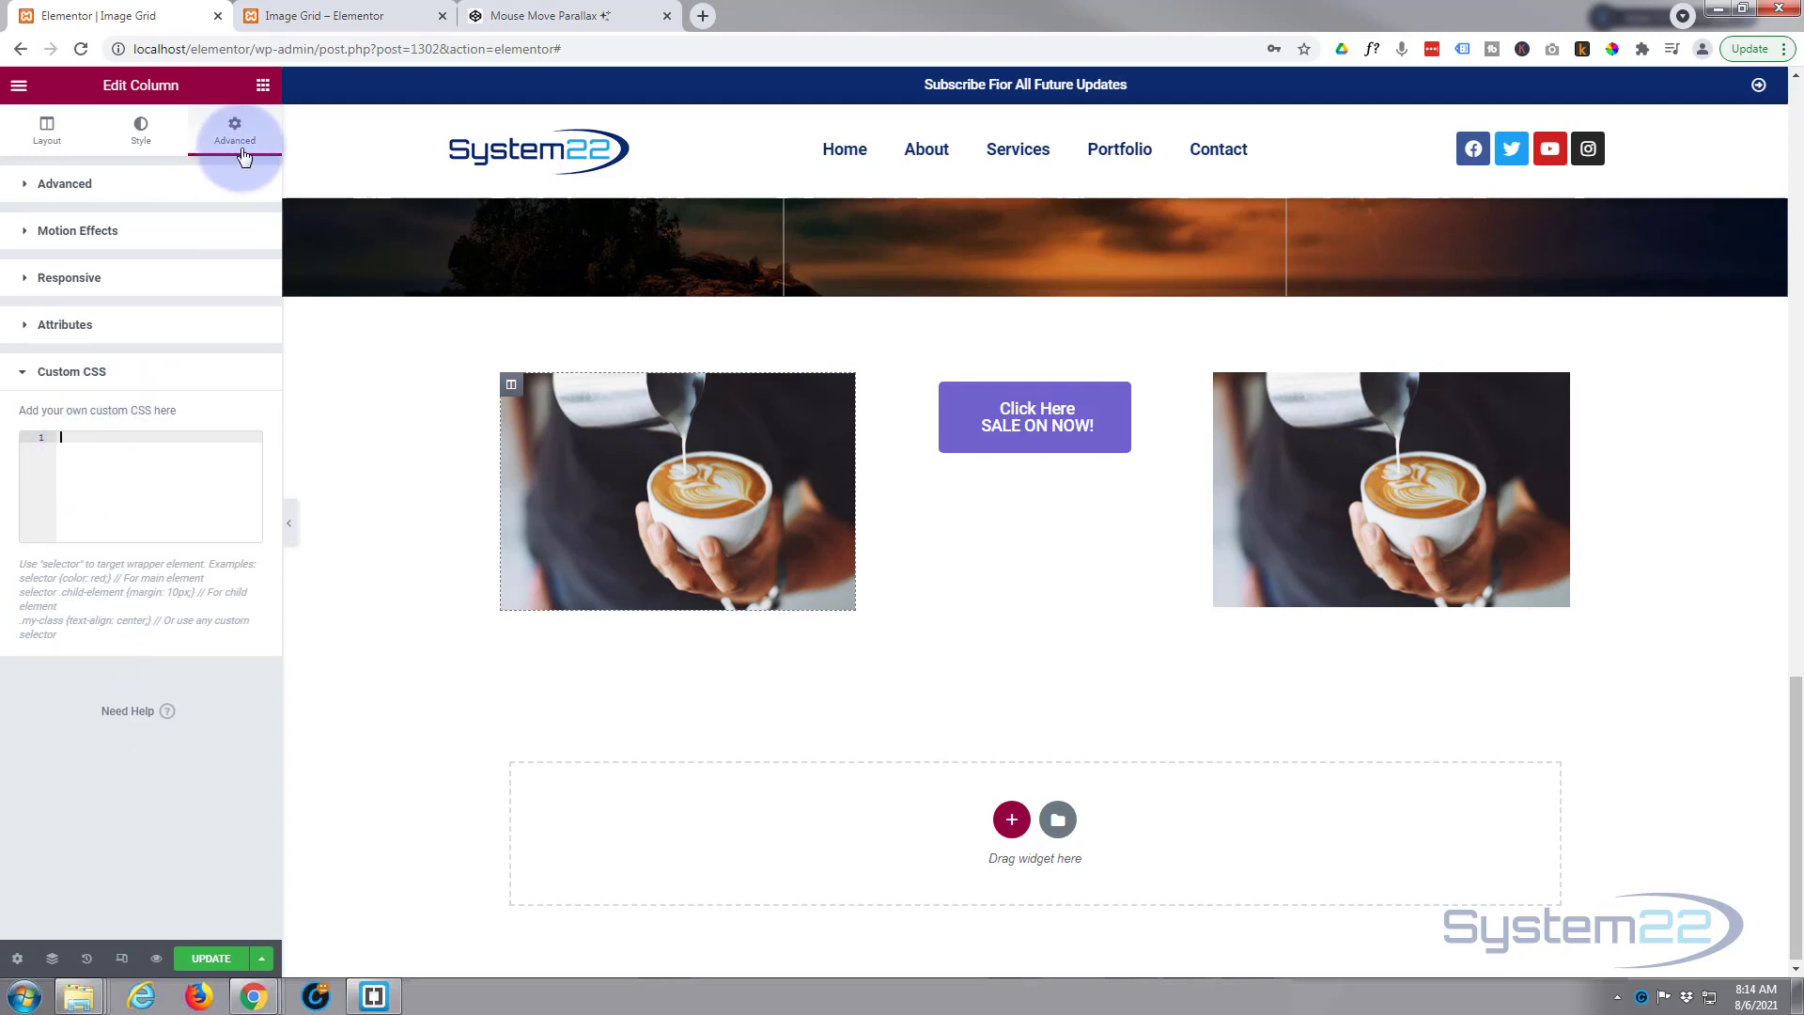
click(89, 186)
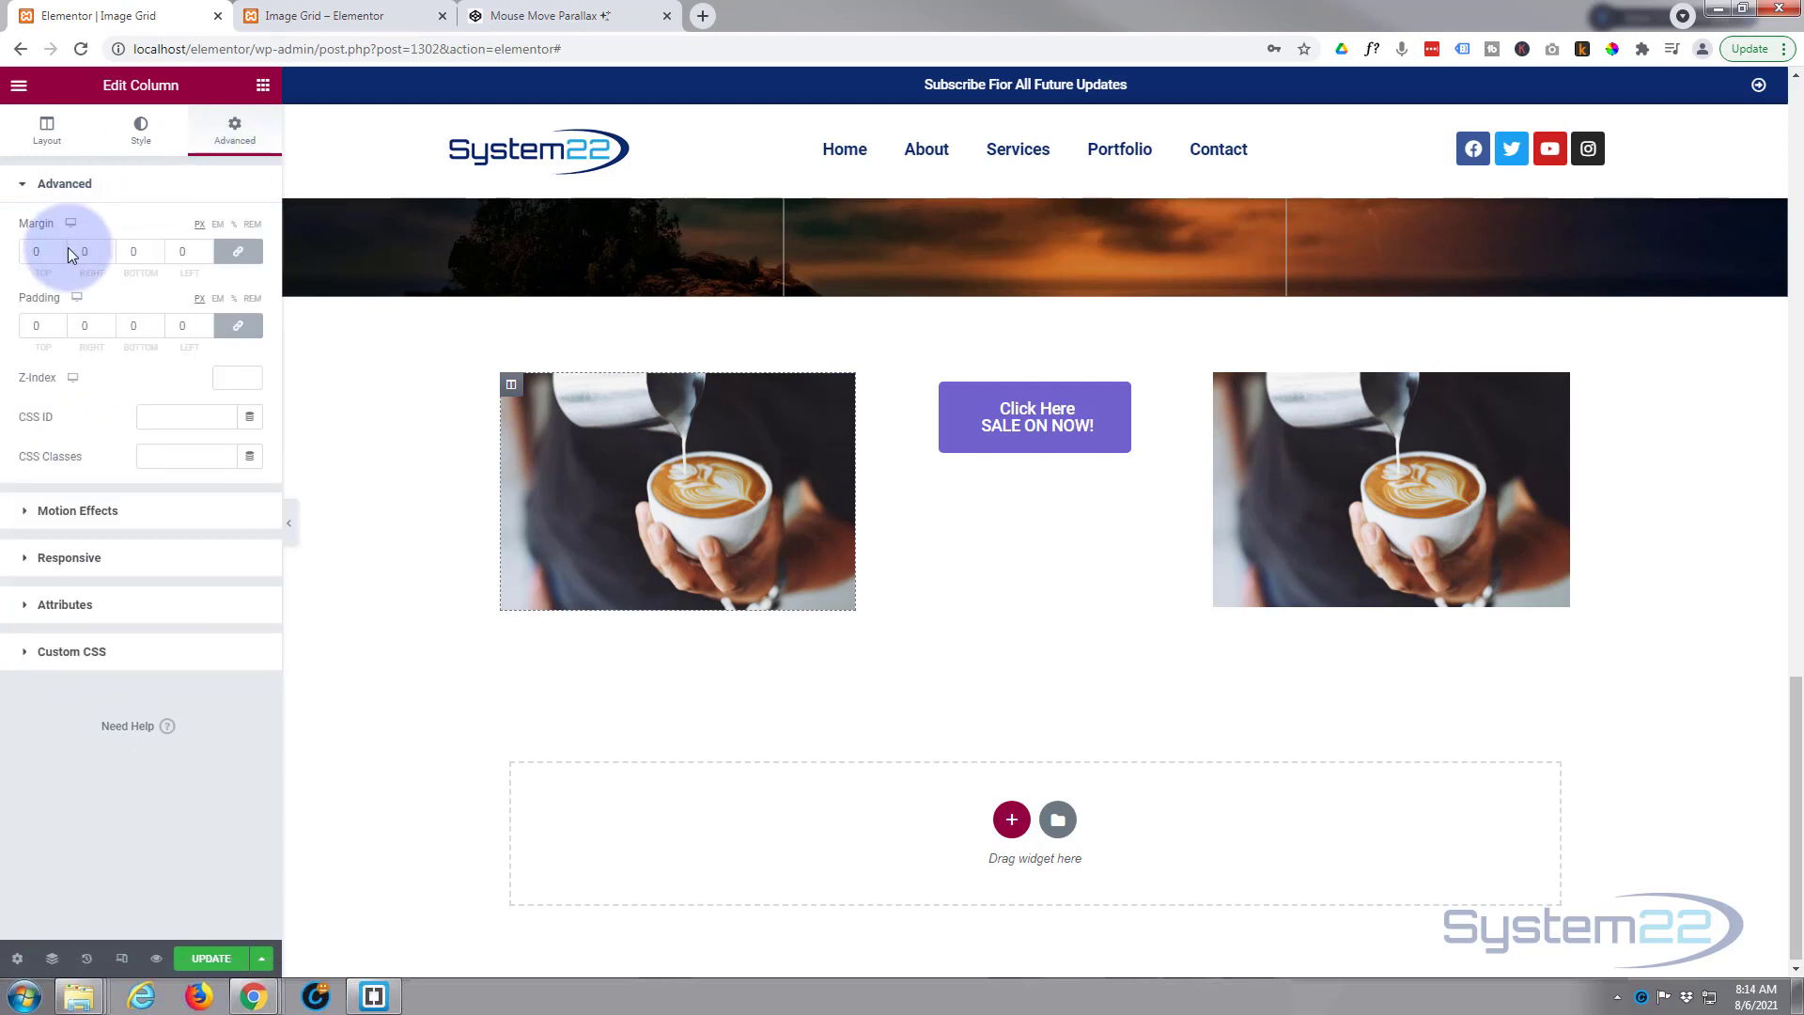
click(183, 456)
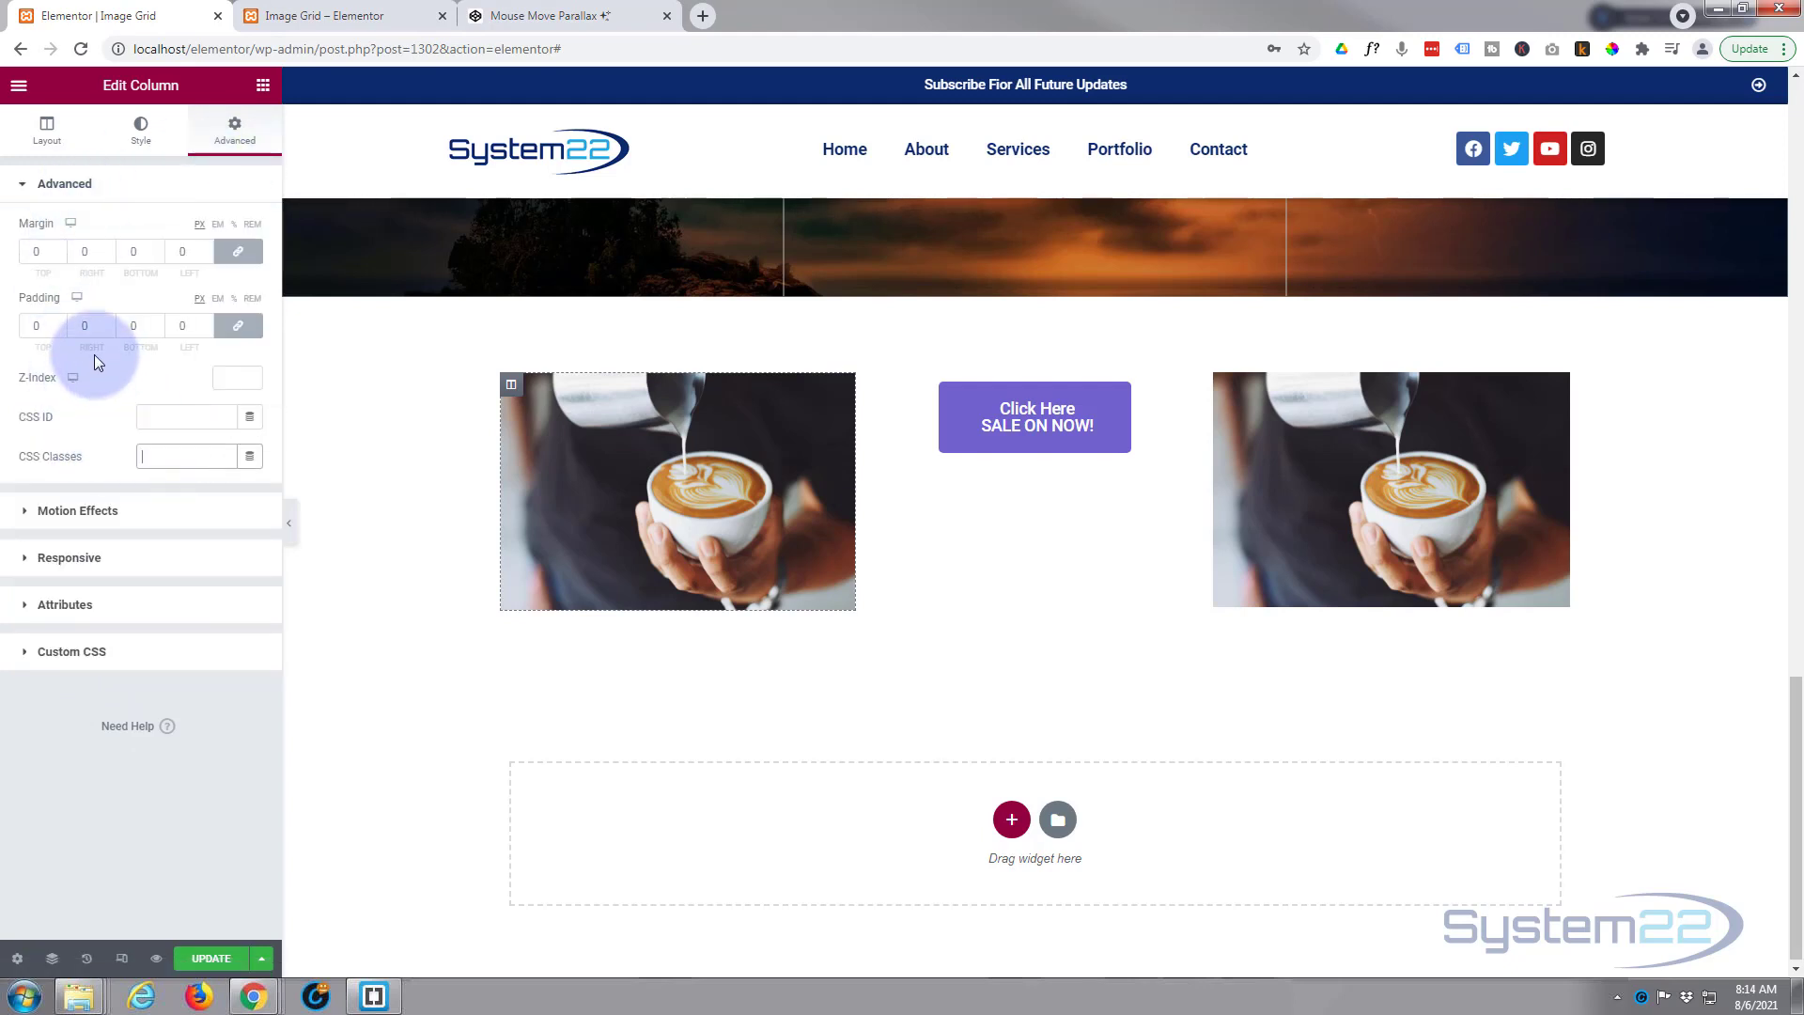
text(zoomcol)
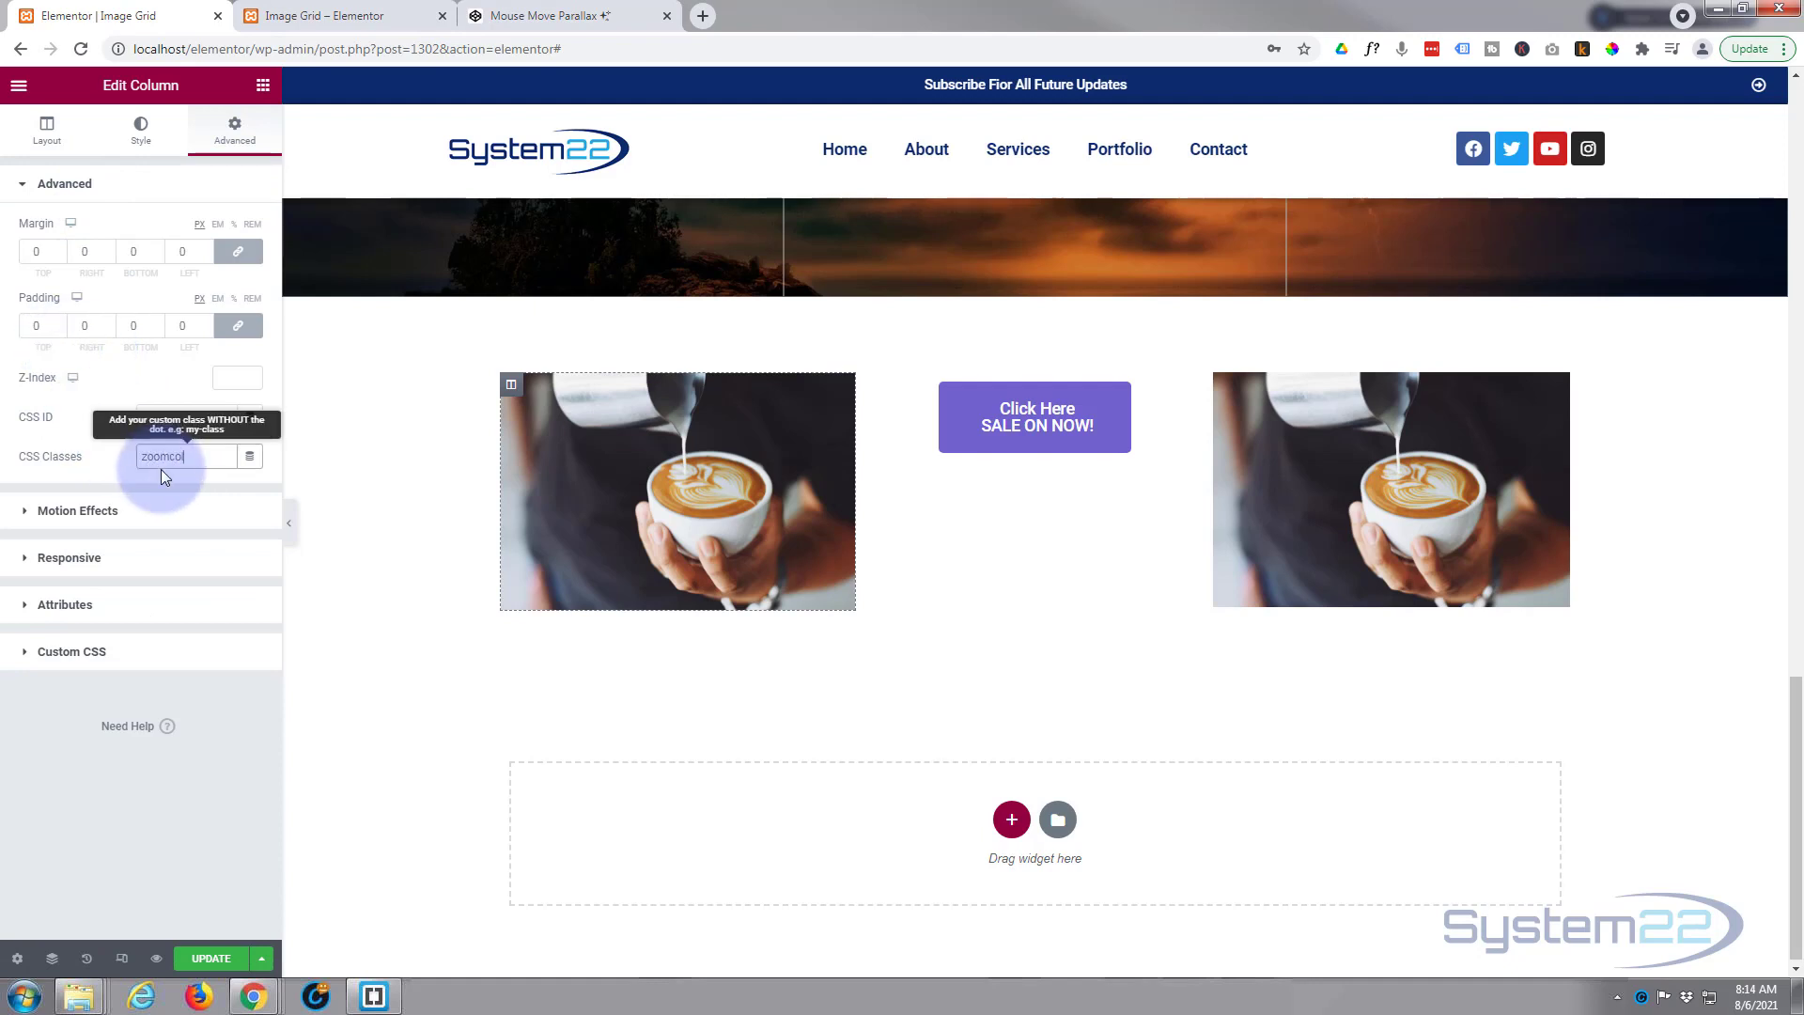
drag(185, 457, 132, 456)
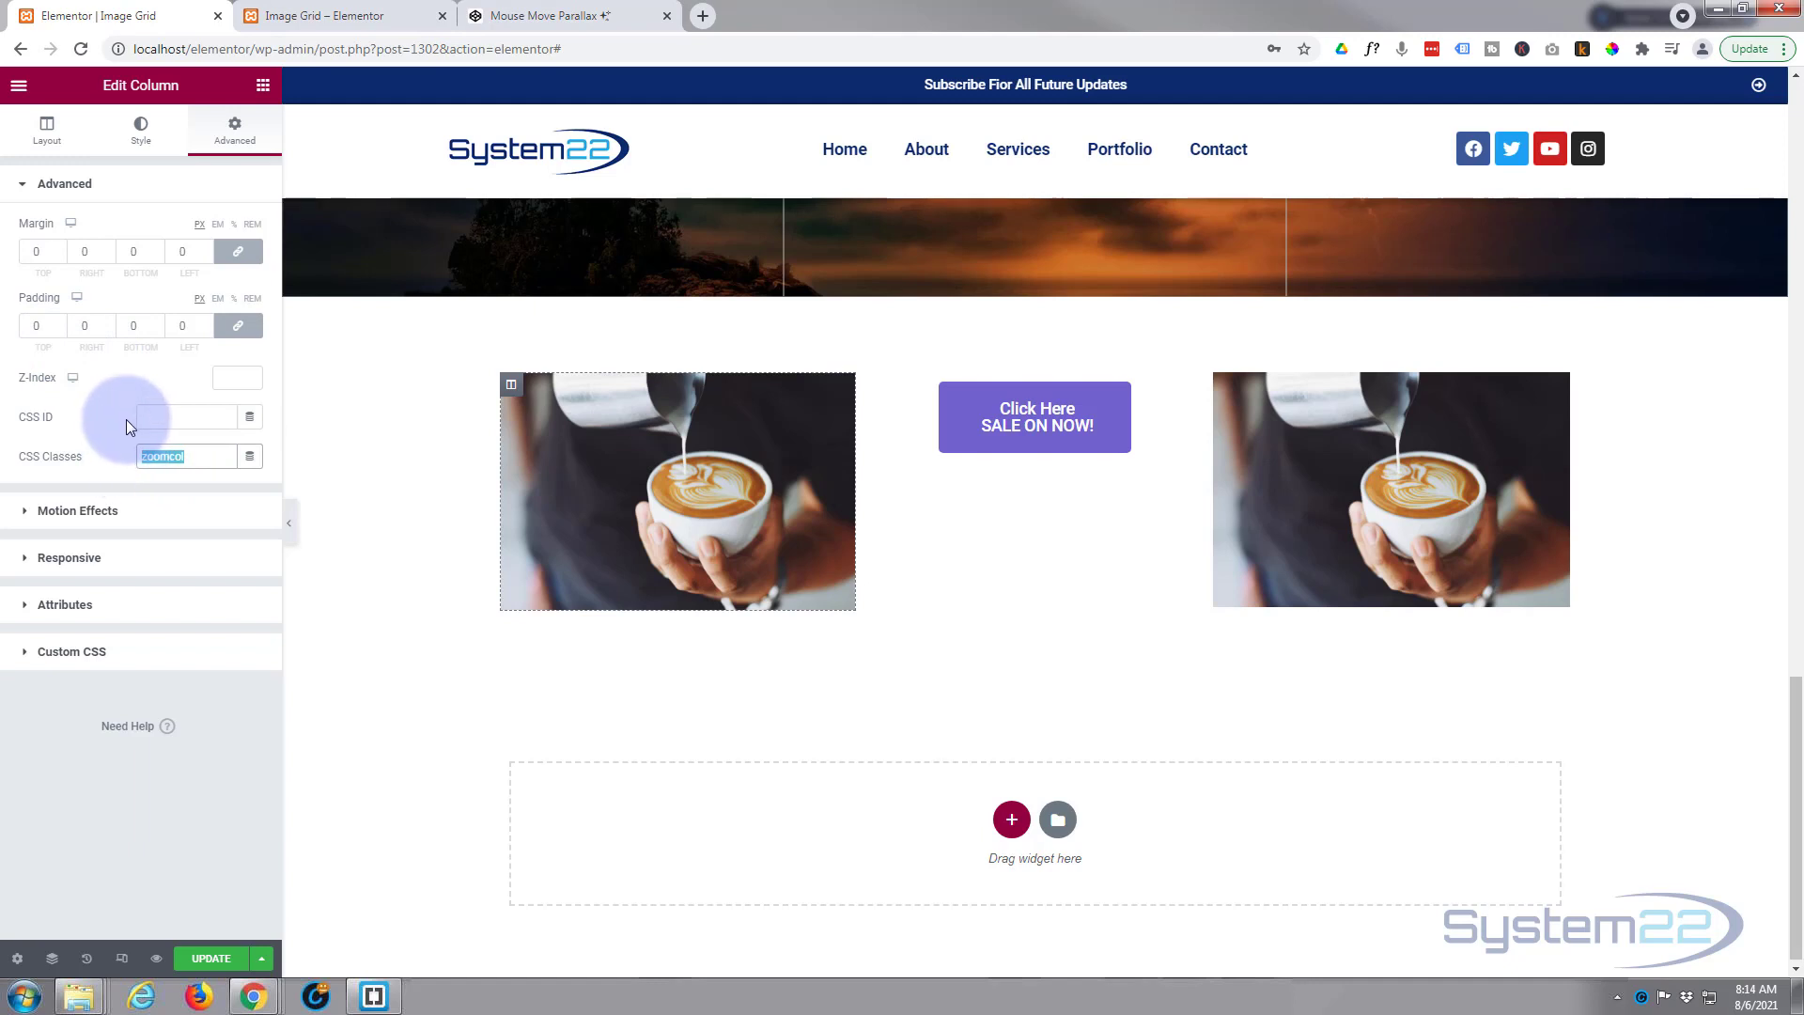
click(59, 651)
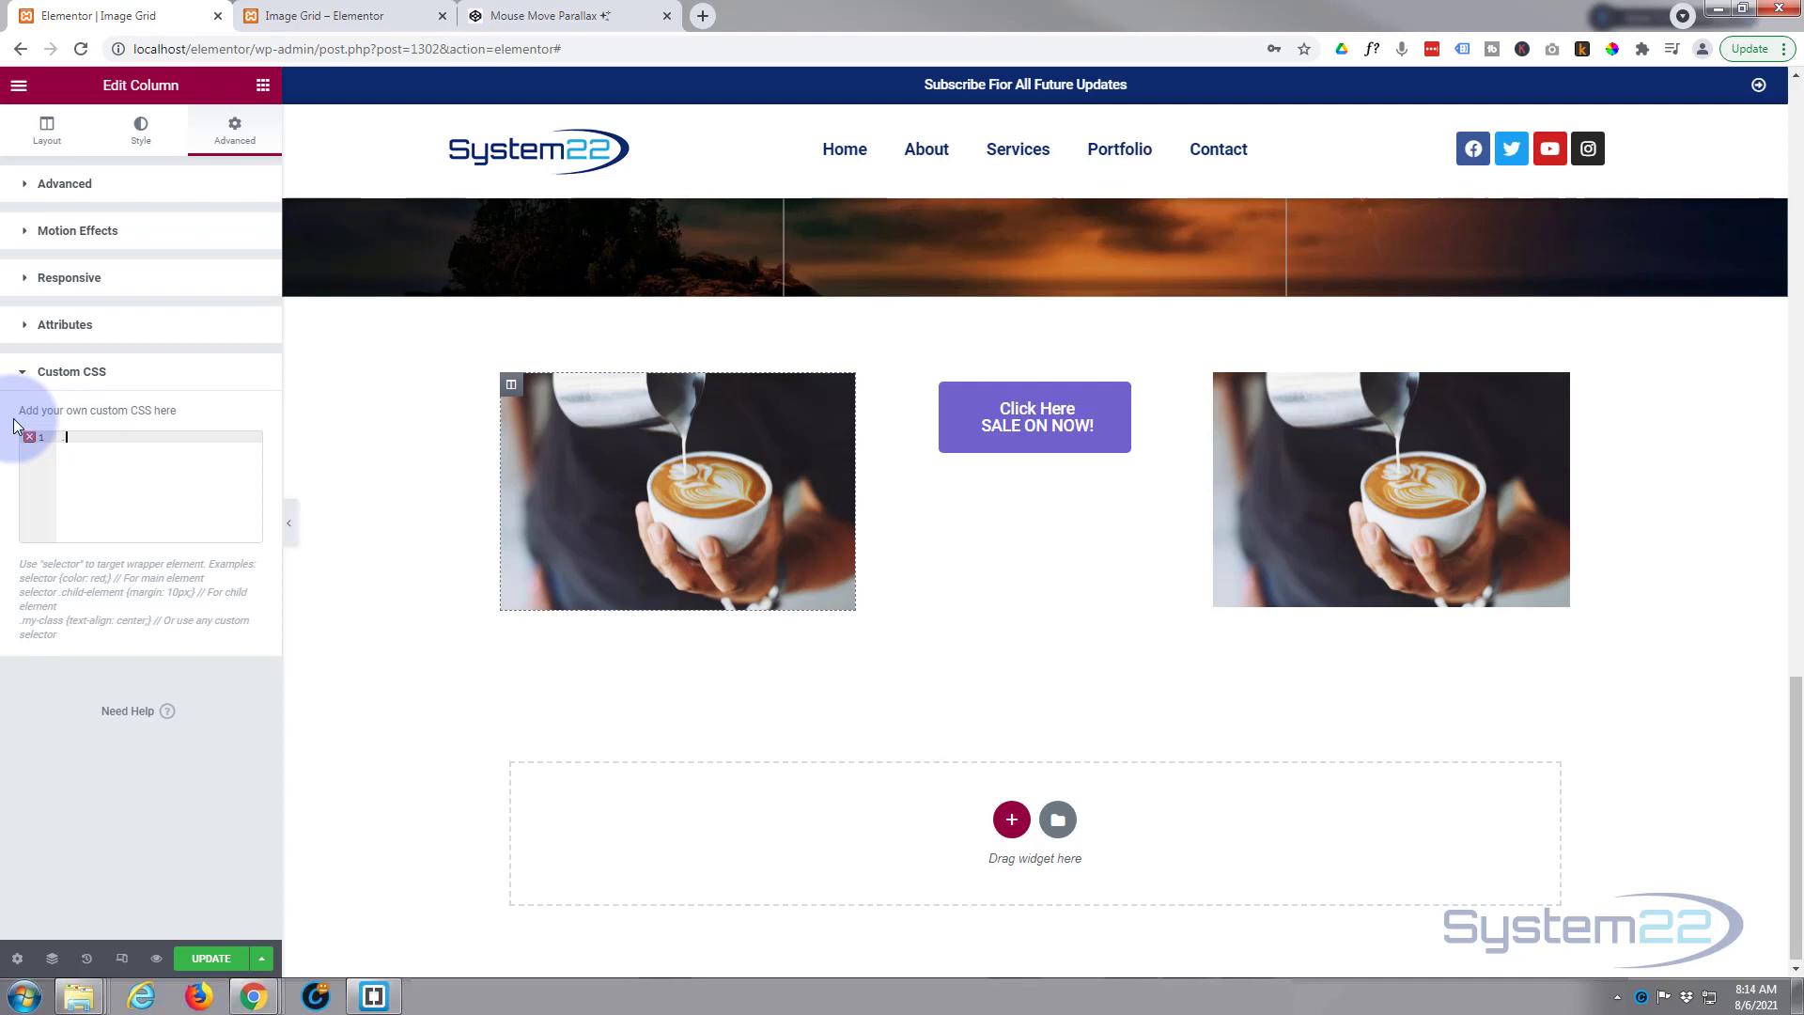
- Write a zoomcol rule in the column's Custom CSS setting height to 250px
text(zoomcol {)
key(Return)
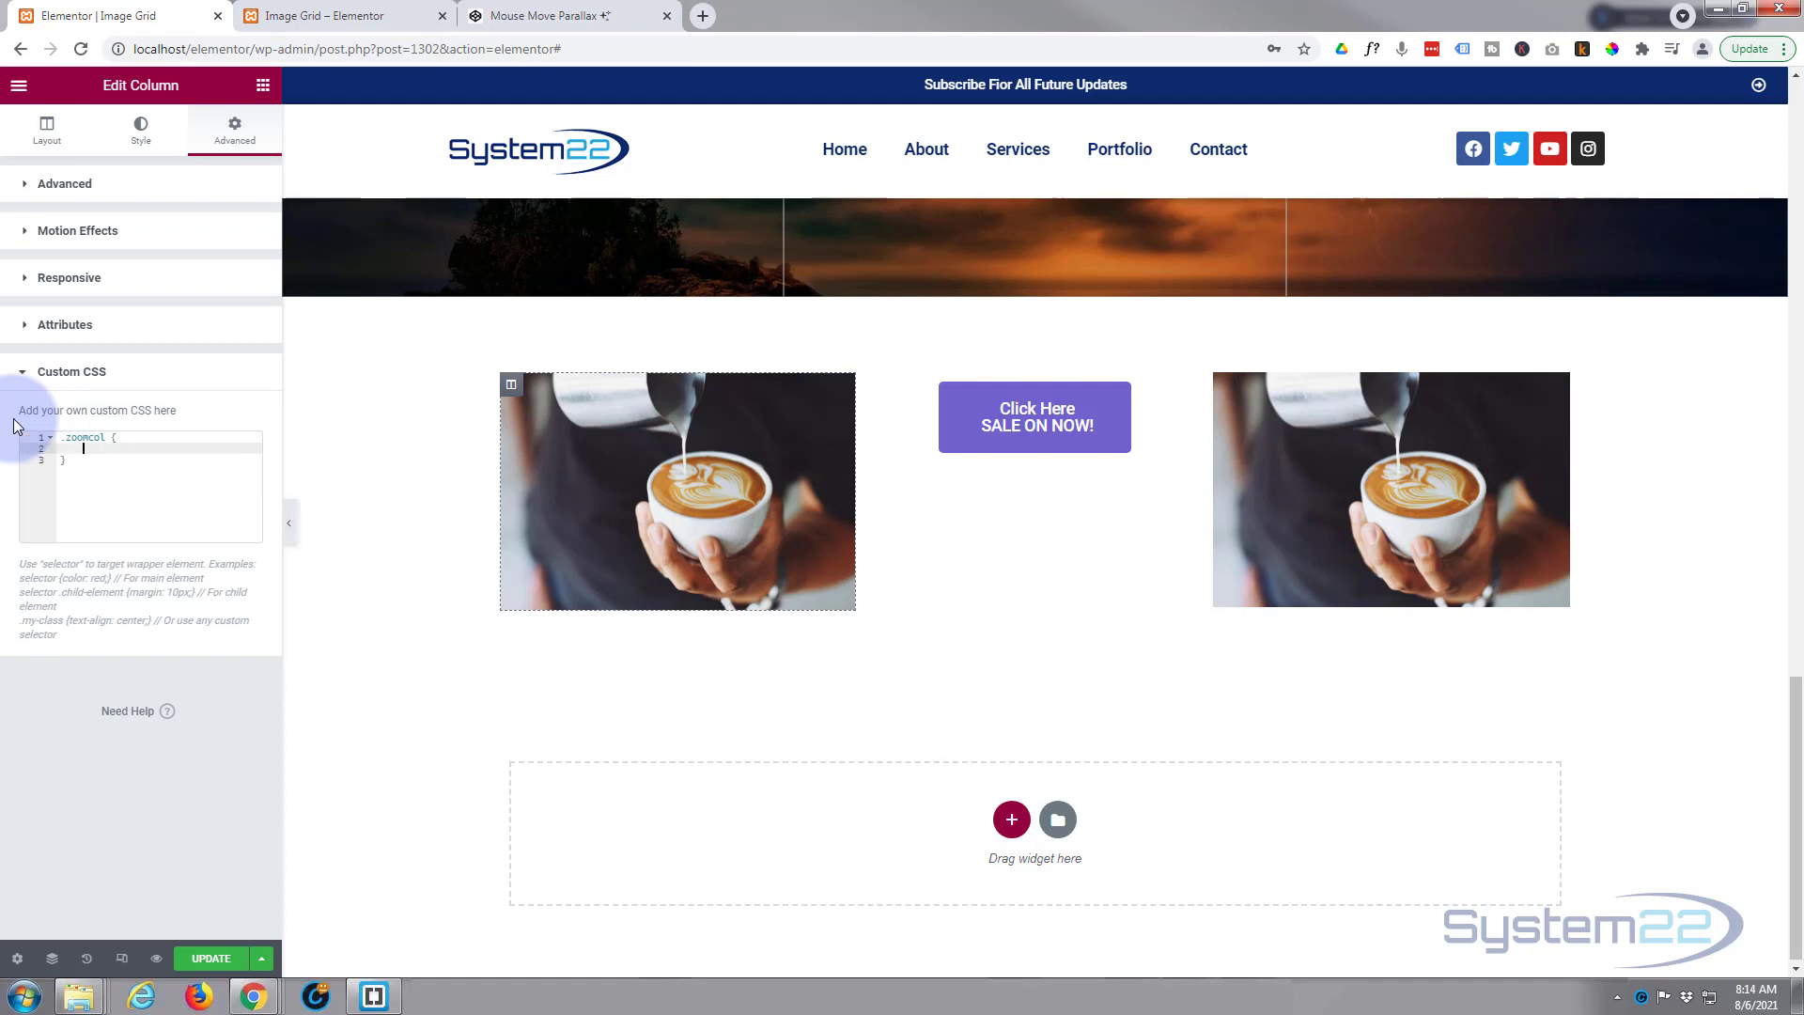
mouse_move(608, 532)
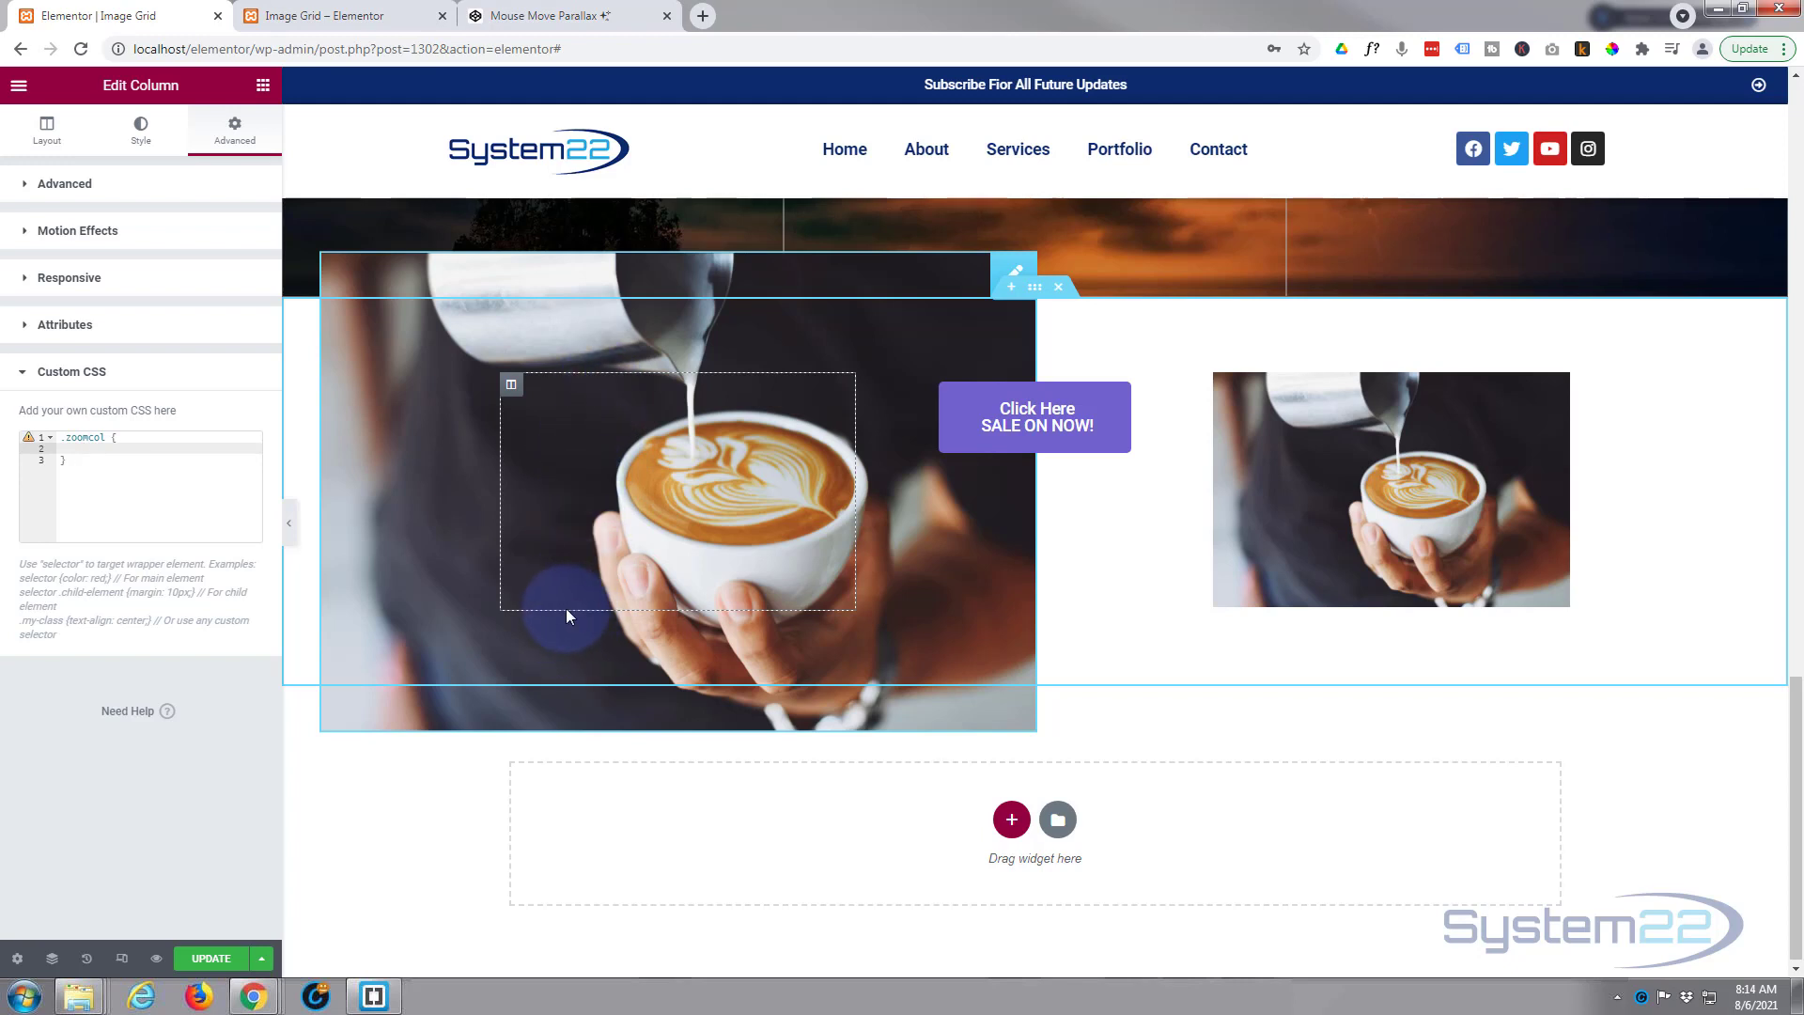
text(height)
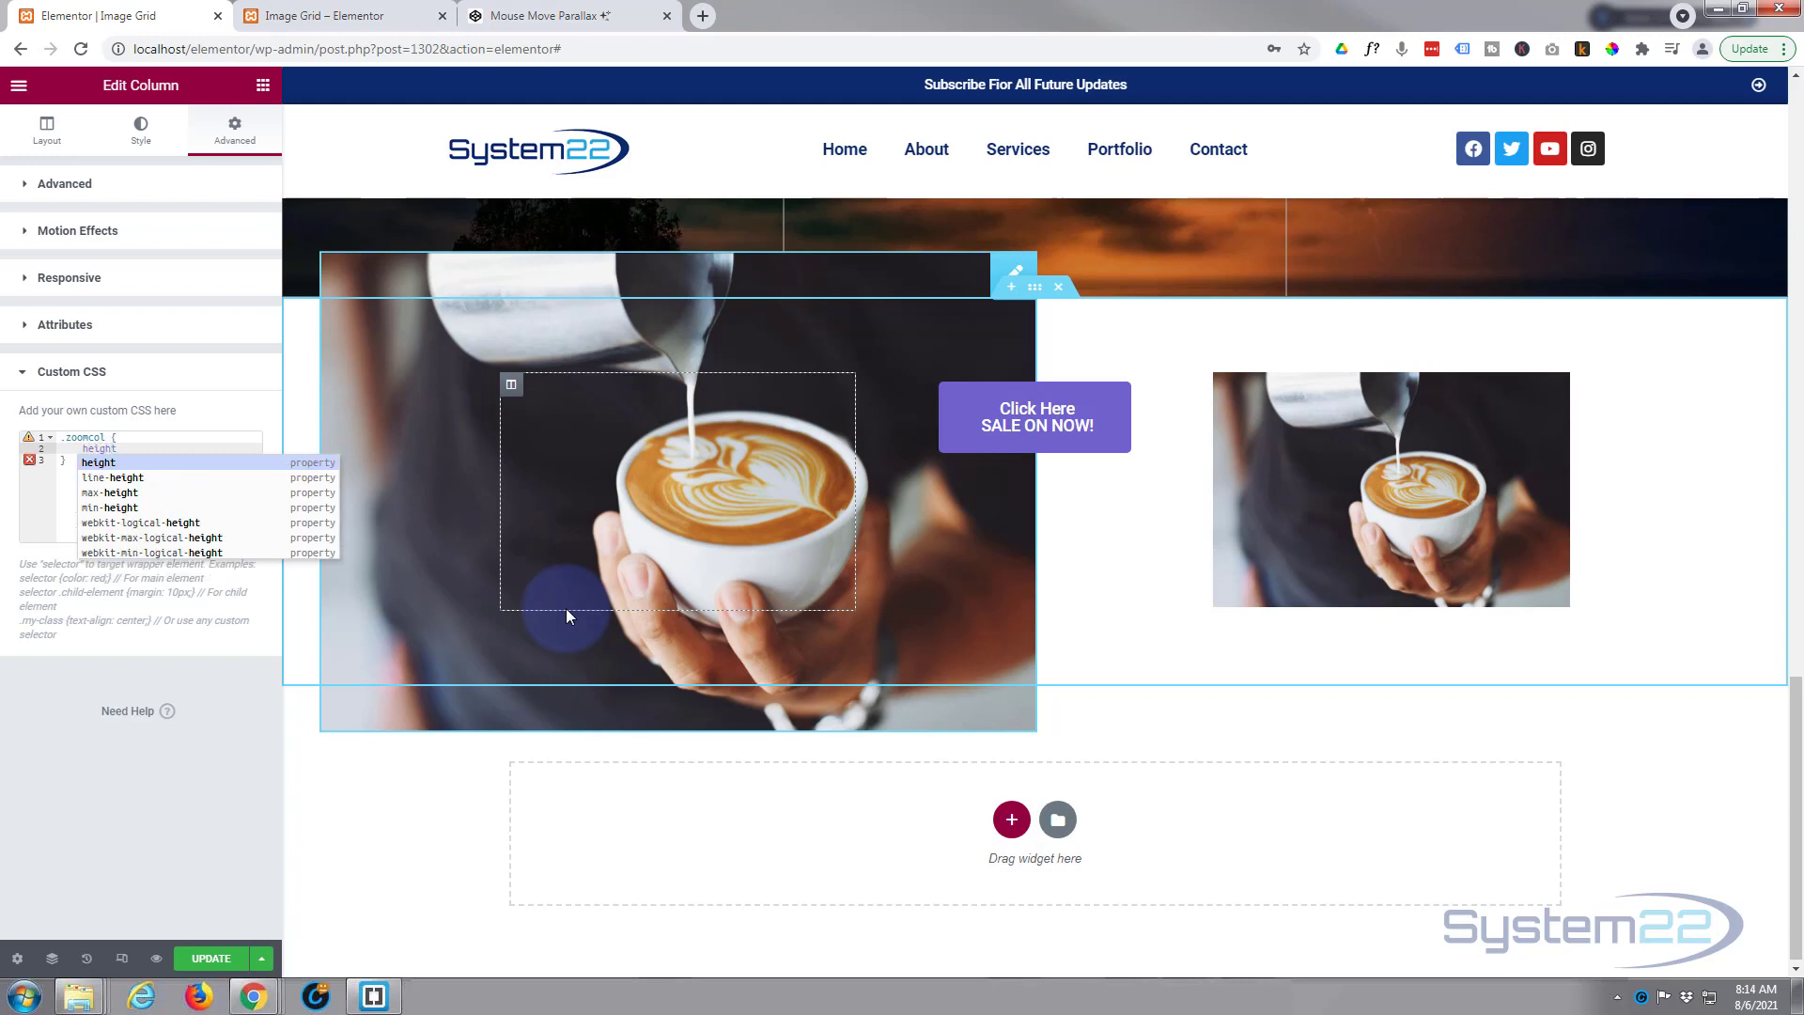
text(:250)
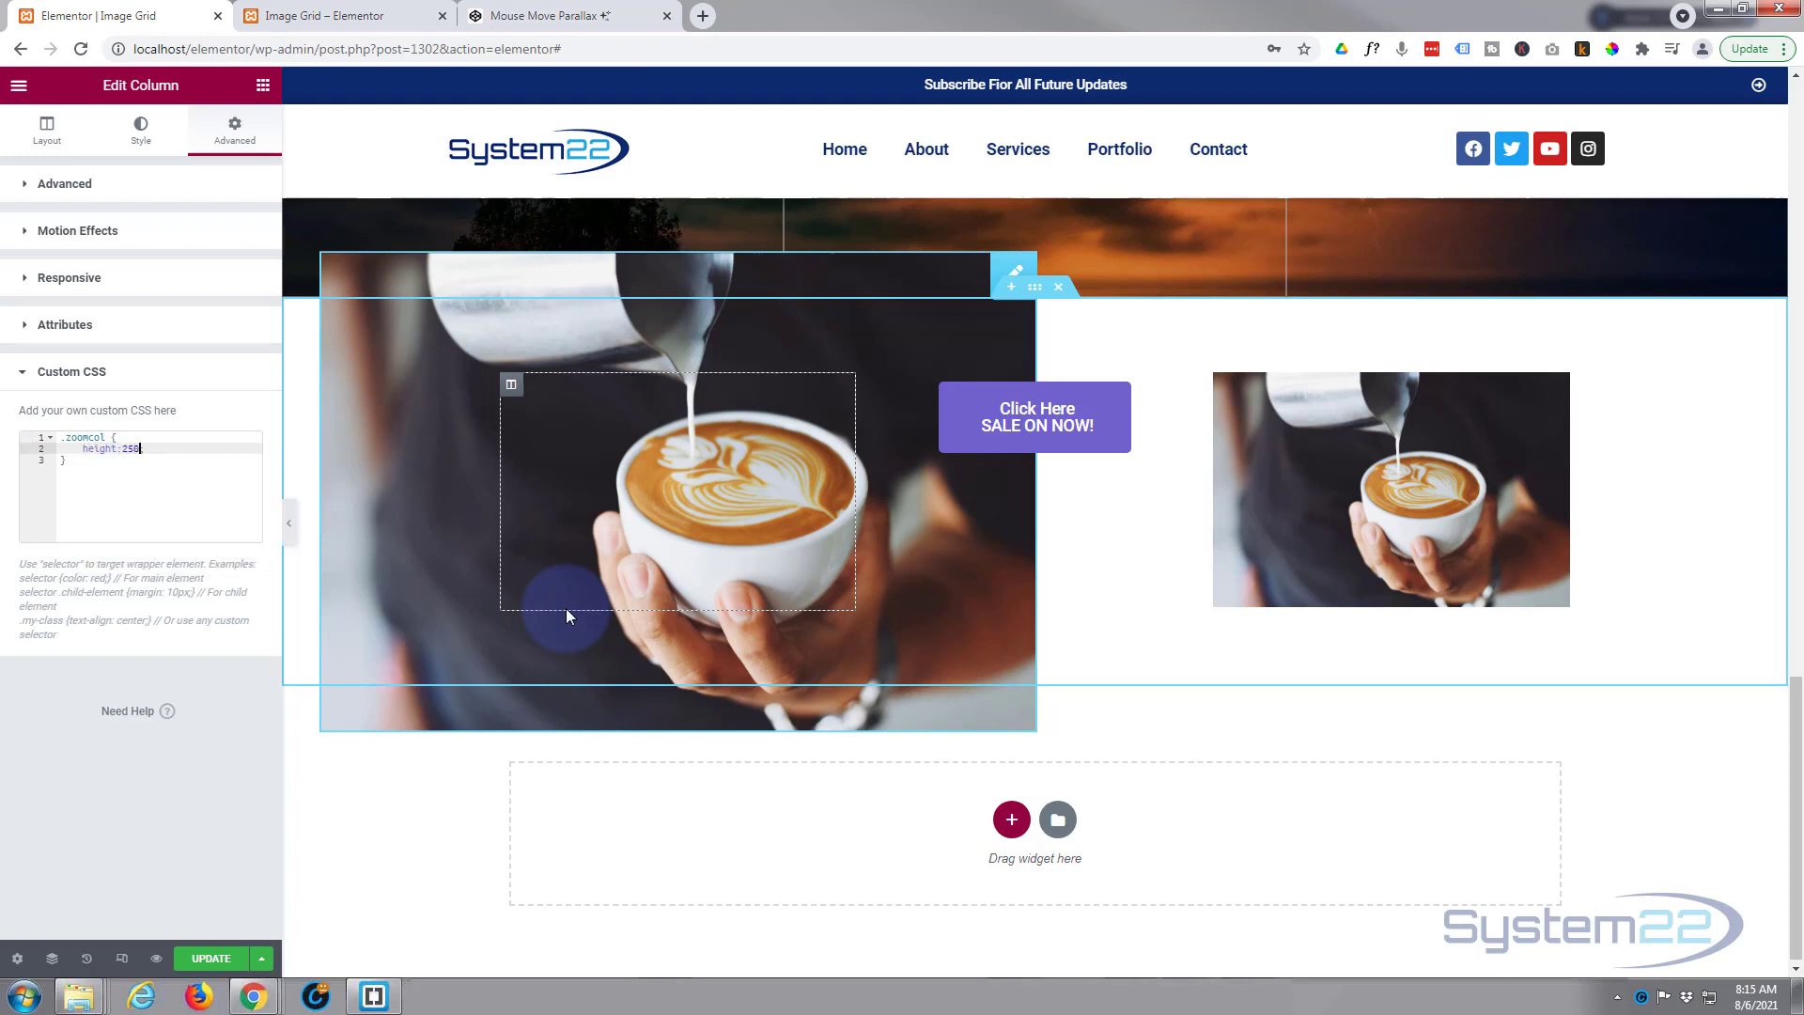
text(;px;)
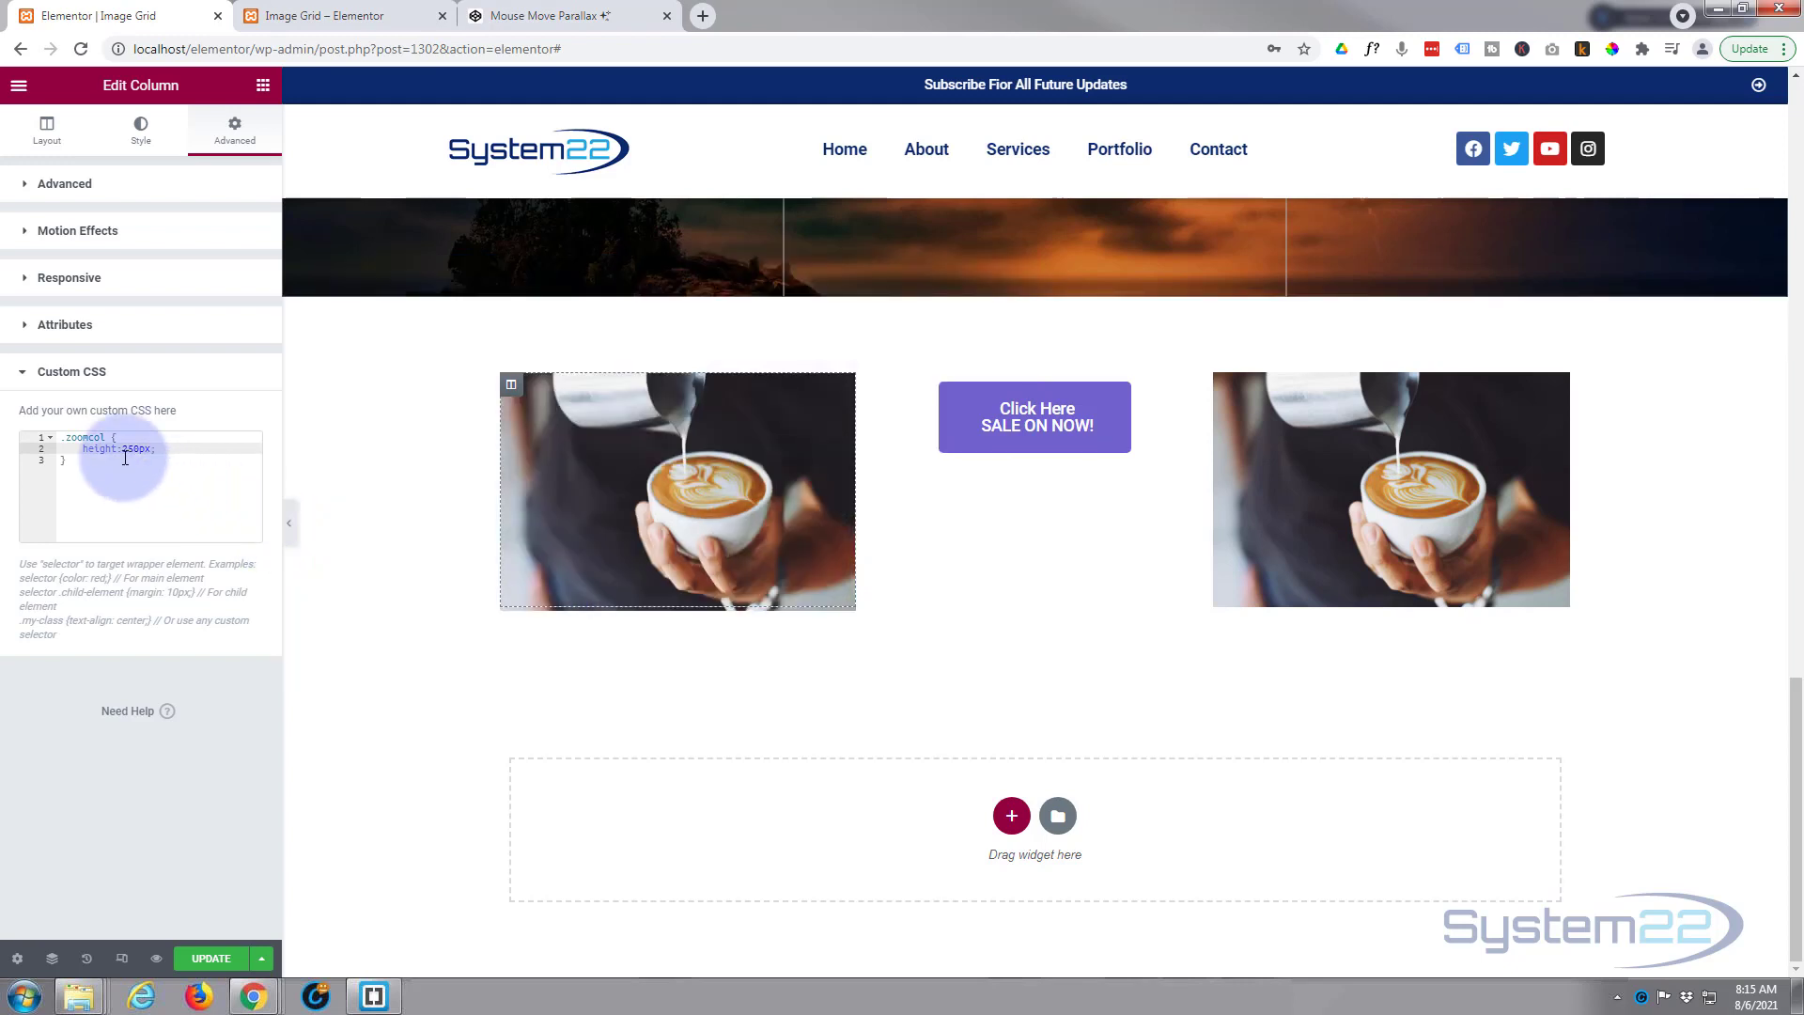
text(;)
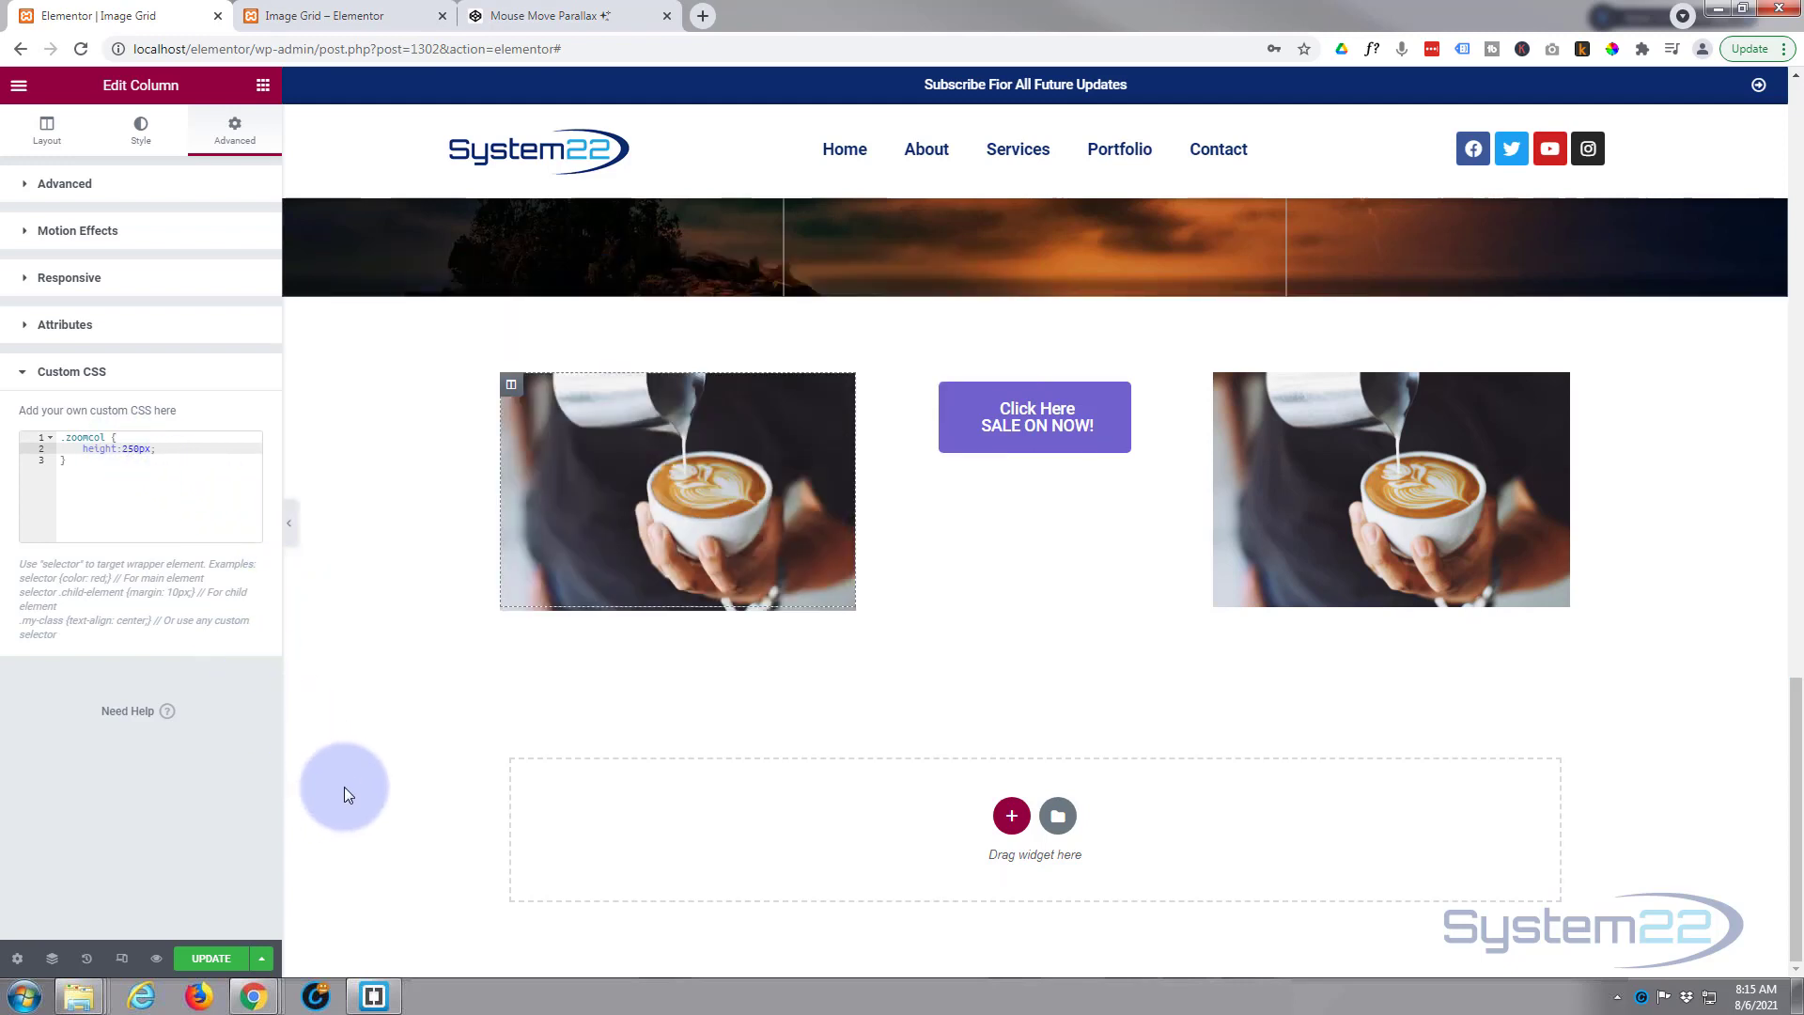
- Try column heights of 252px and 253px, then settle back on 250px
click(138, 449)
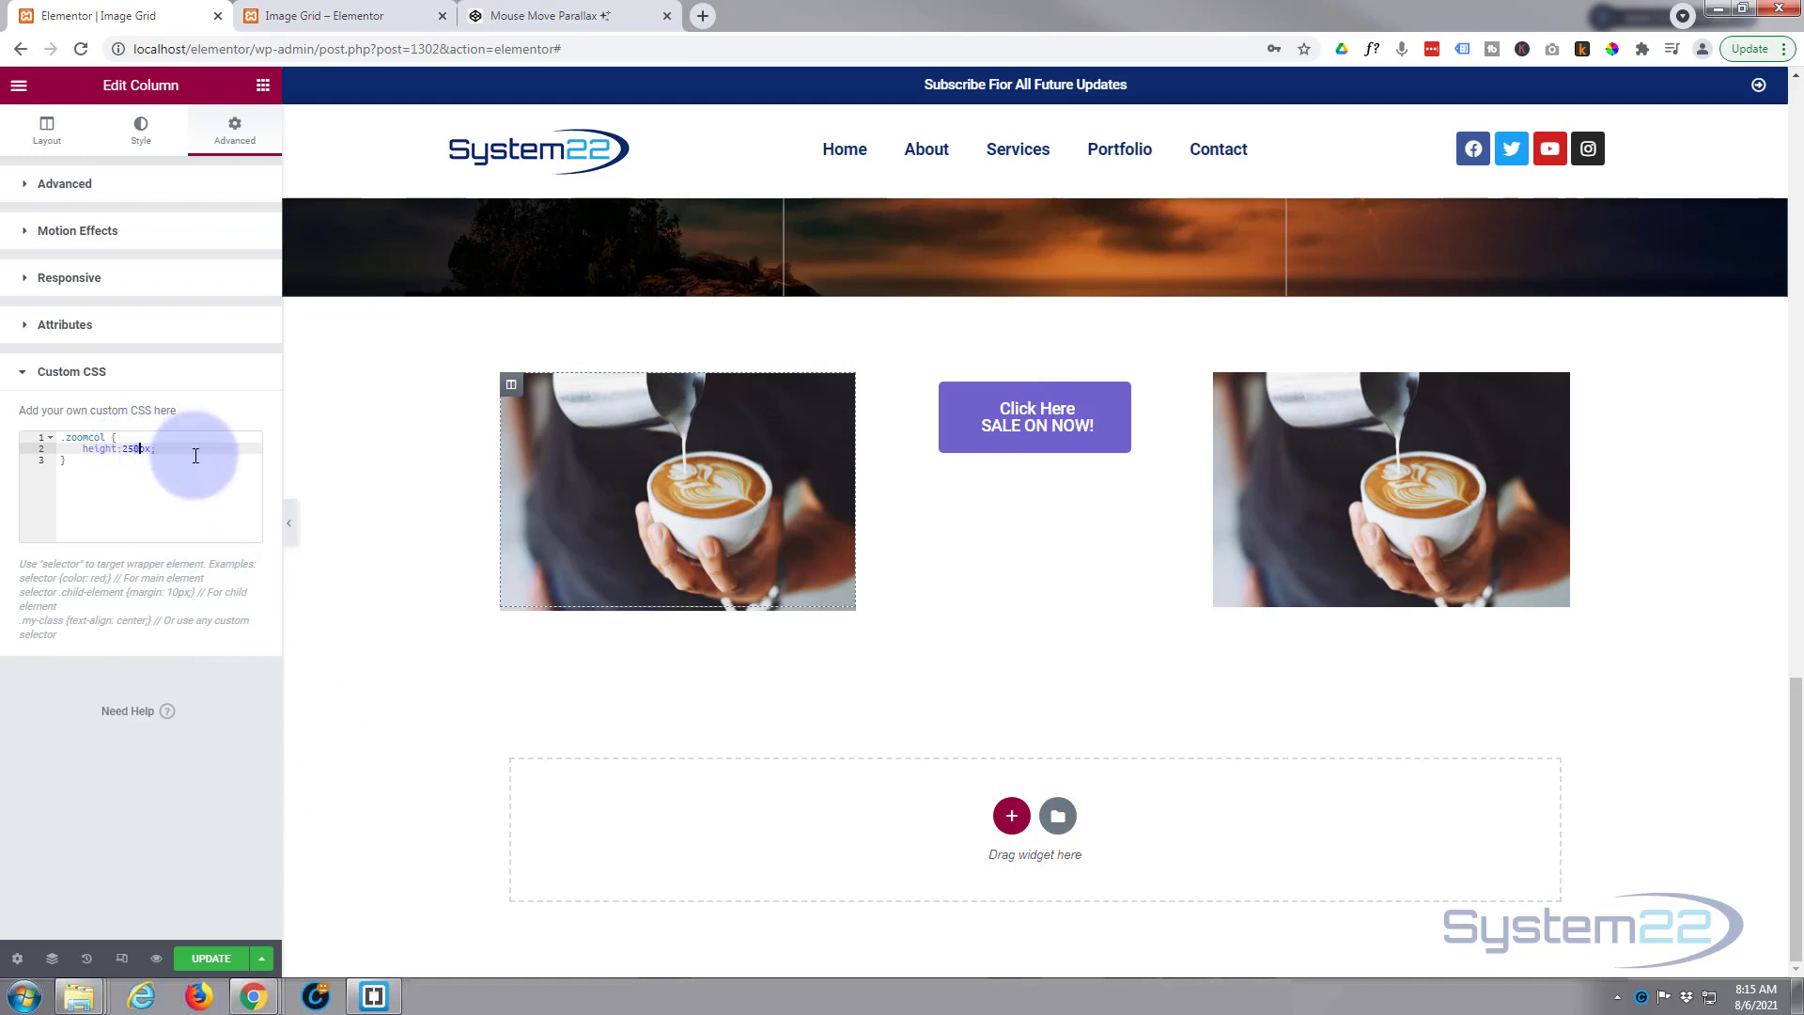
key(BackSpace)
text(2)
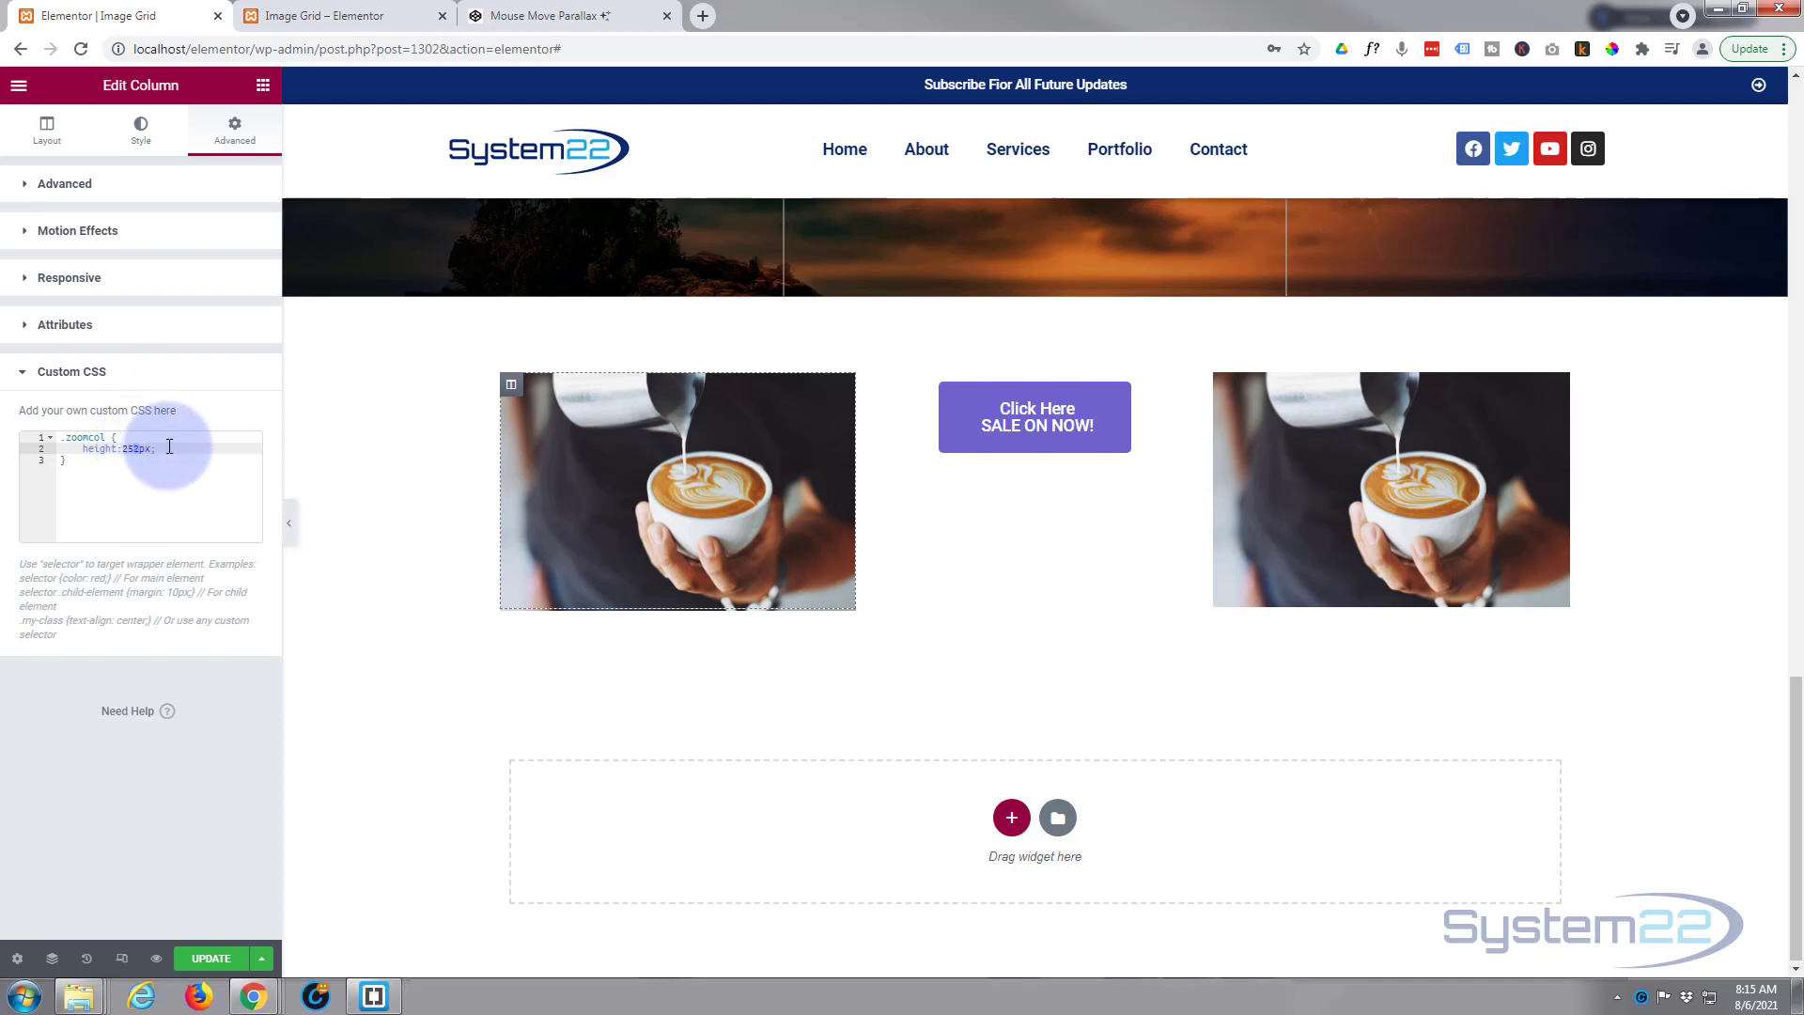
key(BackSpace)
text(3)
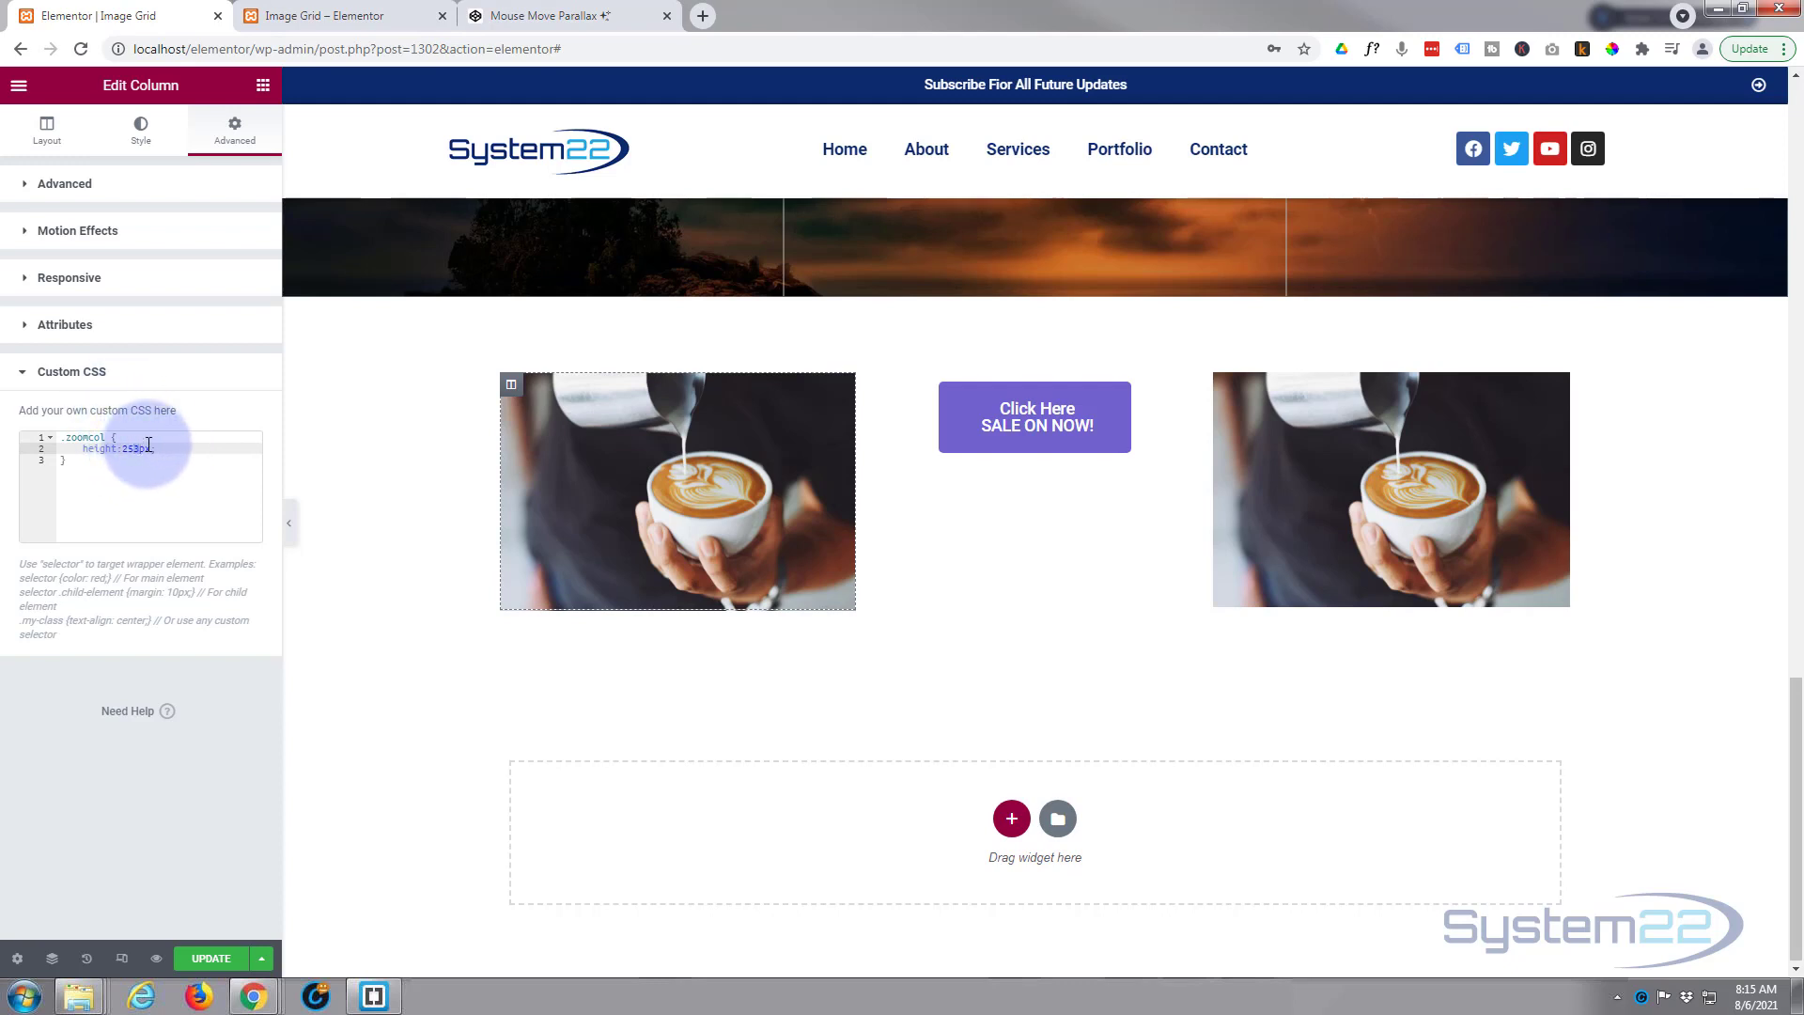
key(BackSpace)
text(0px;)
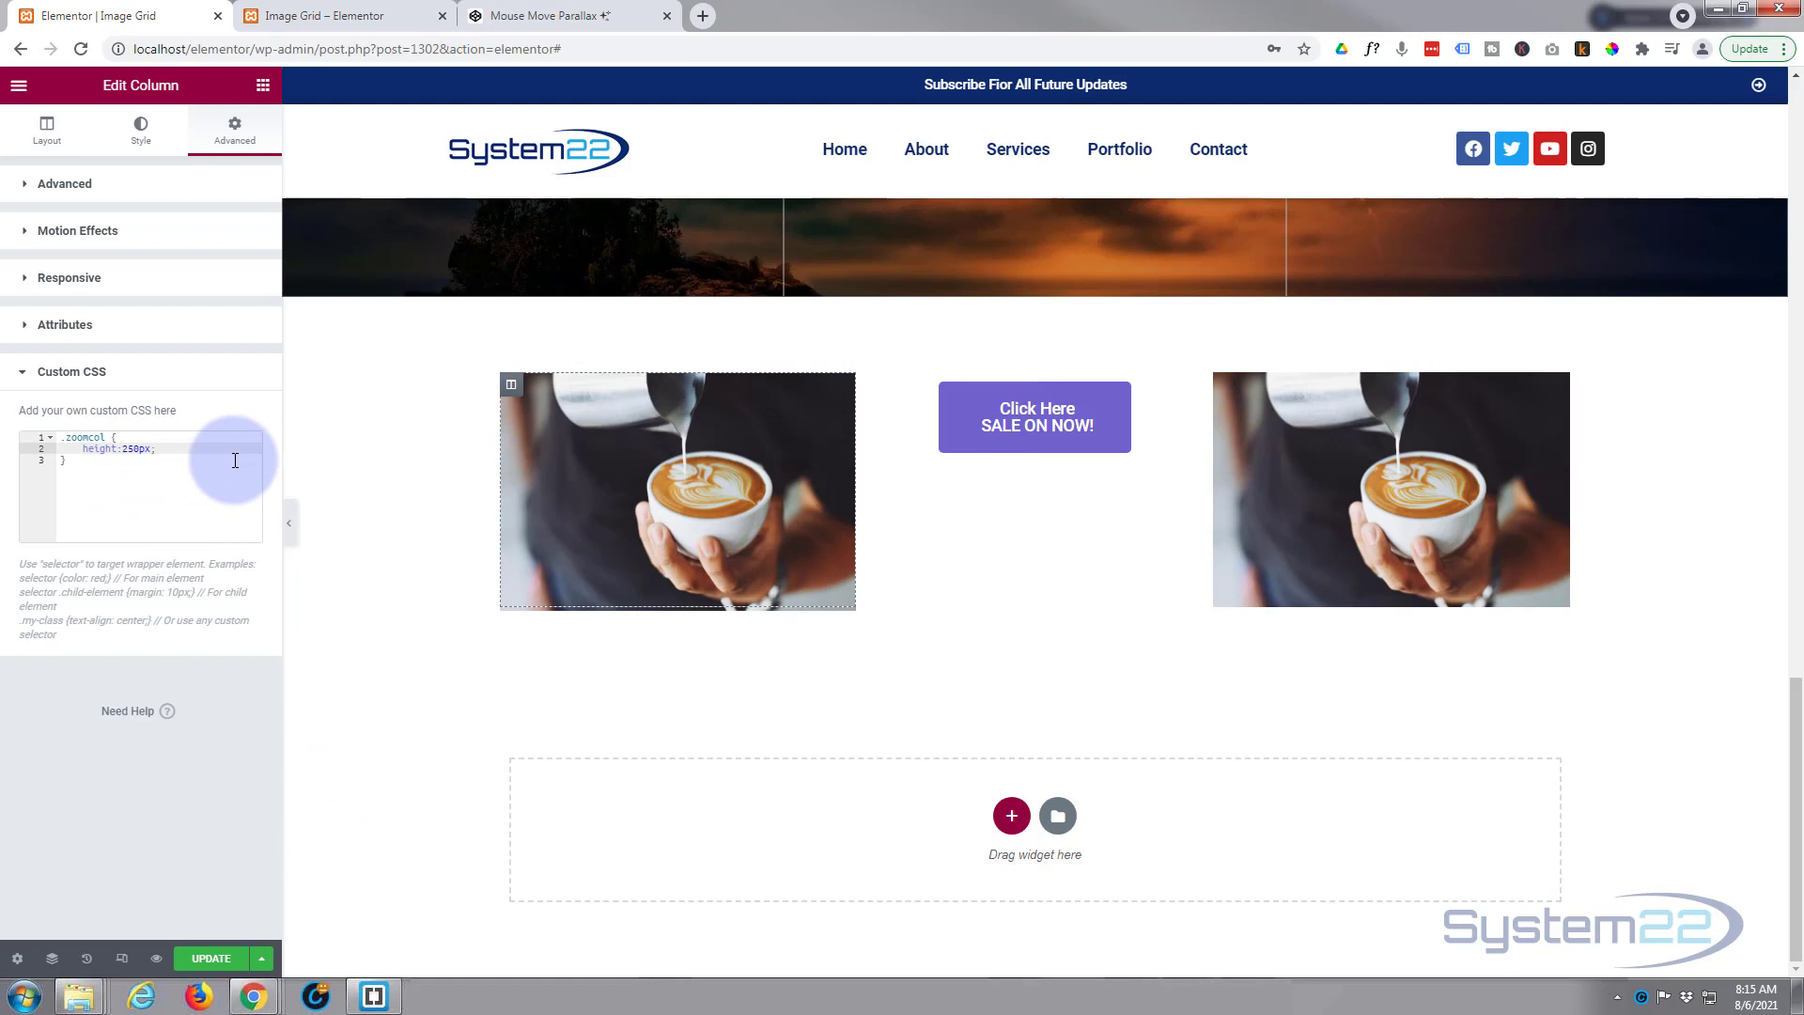
- Add overflow:hidden; on a new line in the zoomcol rule
key(Return)
text(overfl)
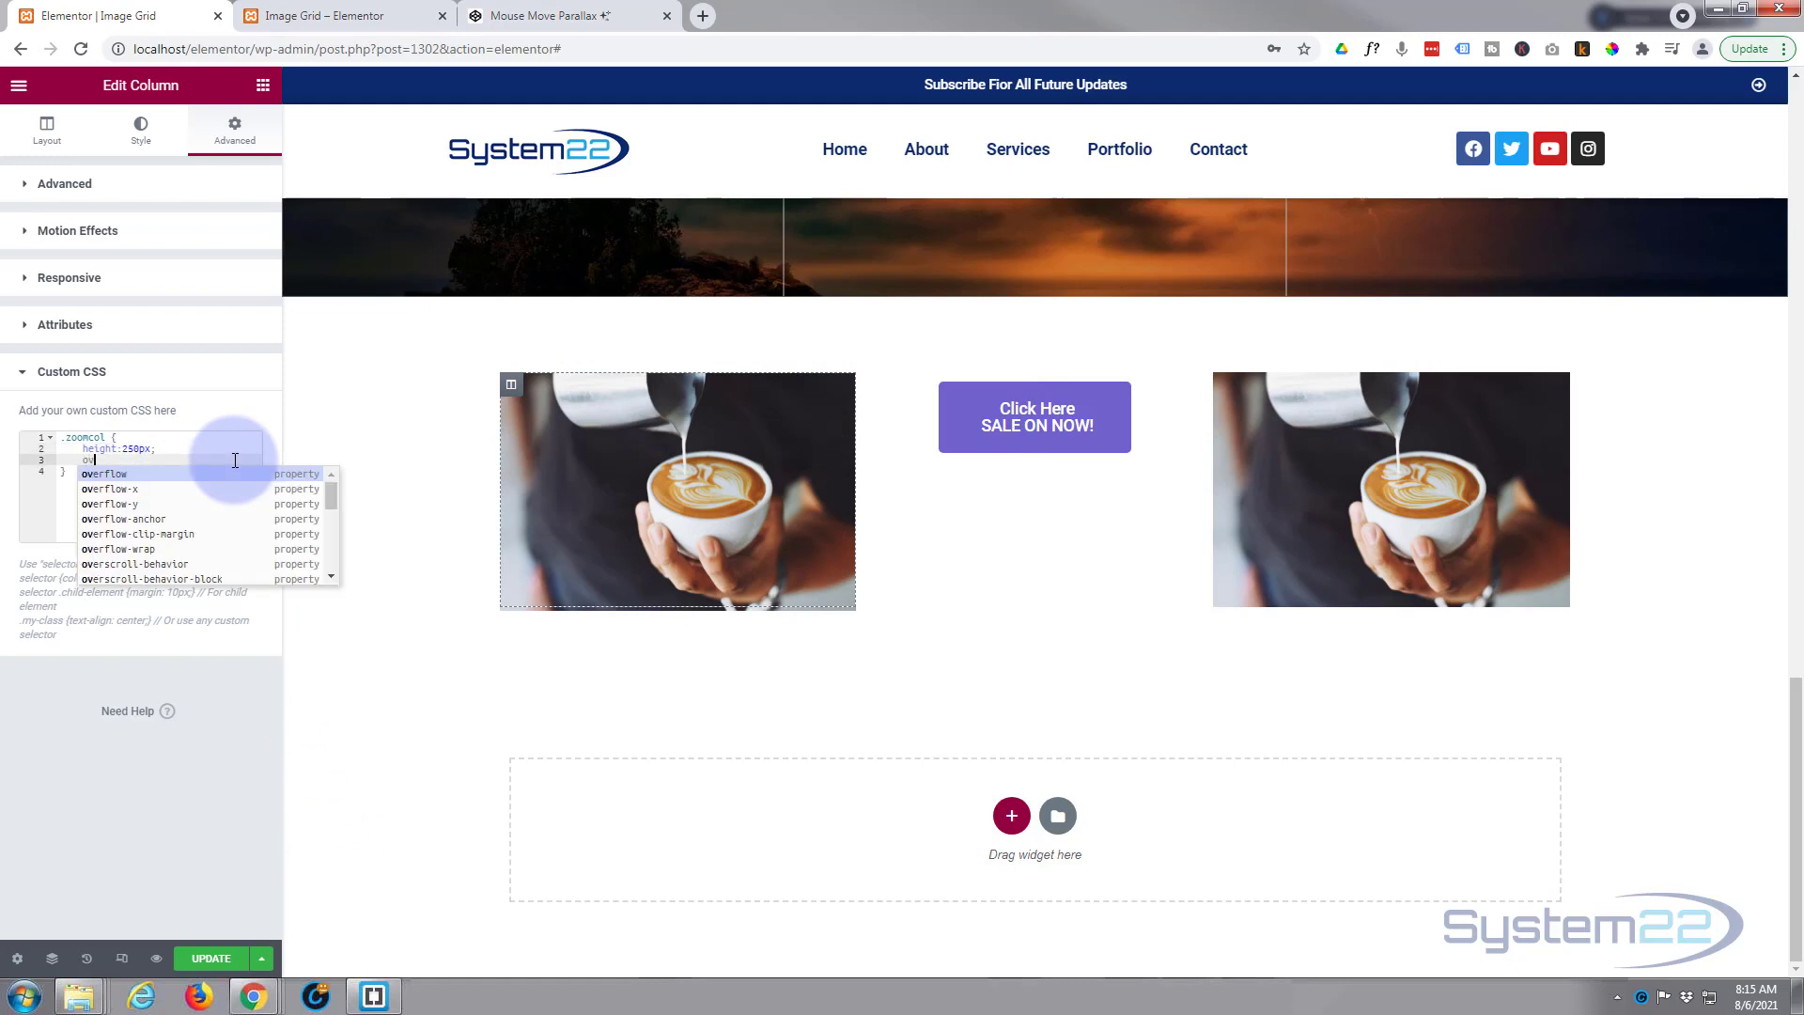
text(ow)
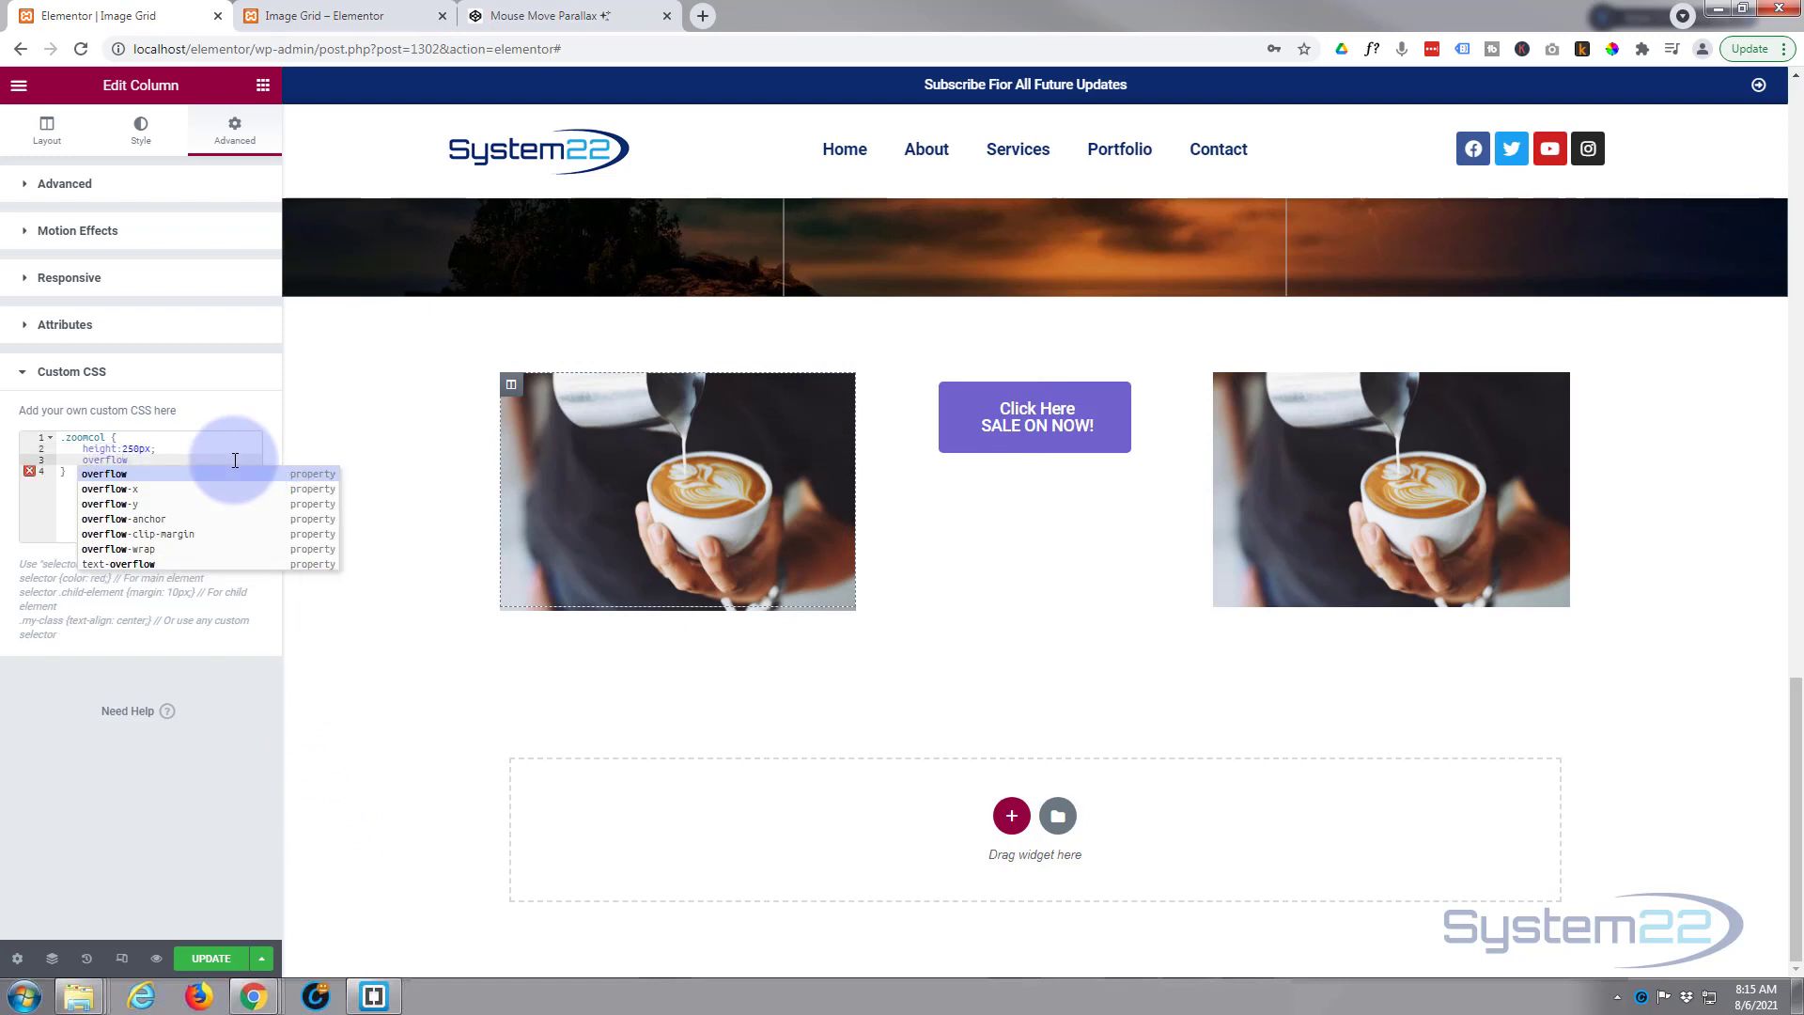
text(:hidde)
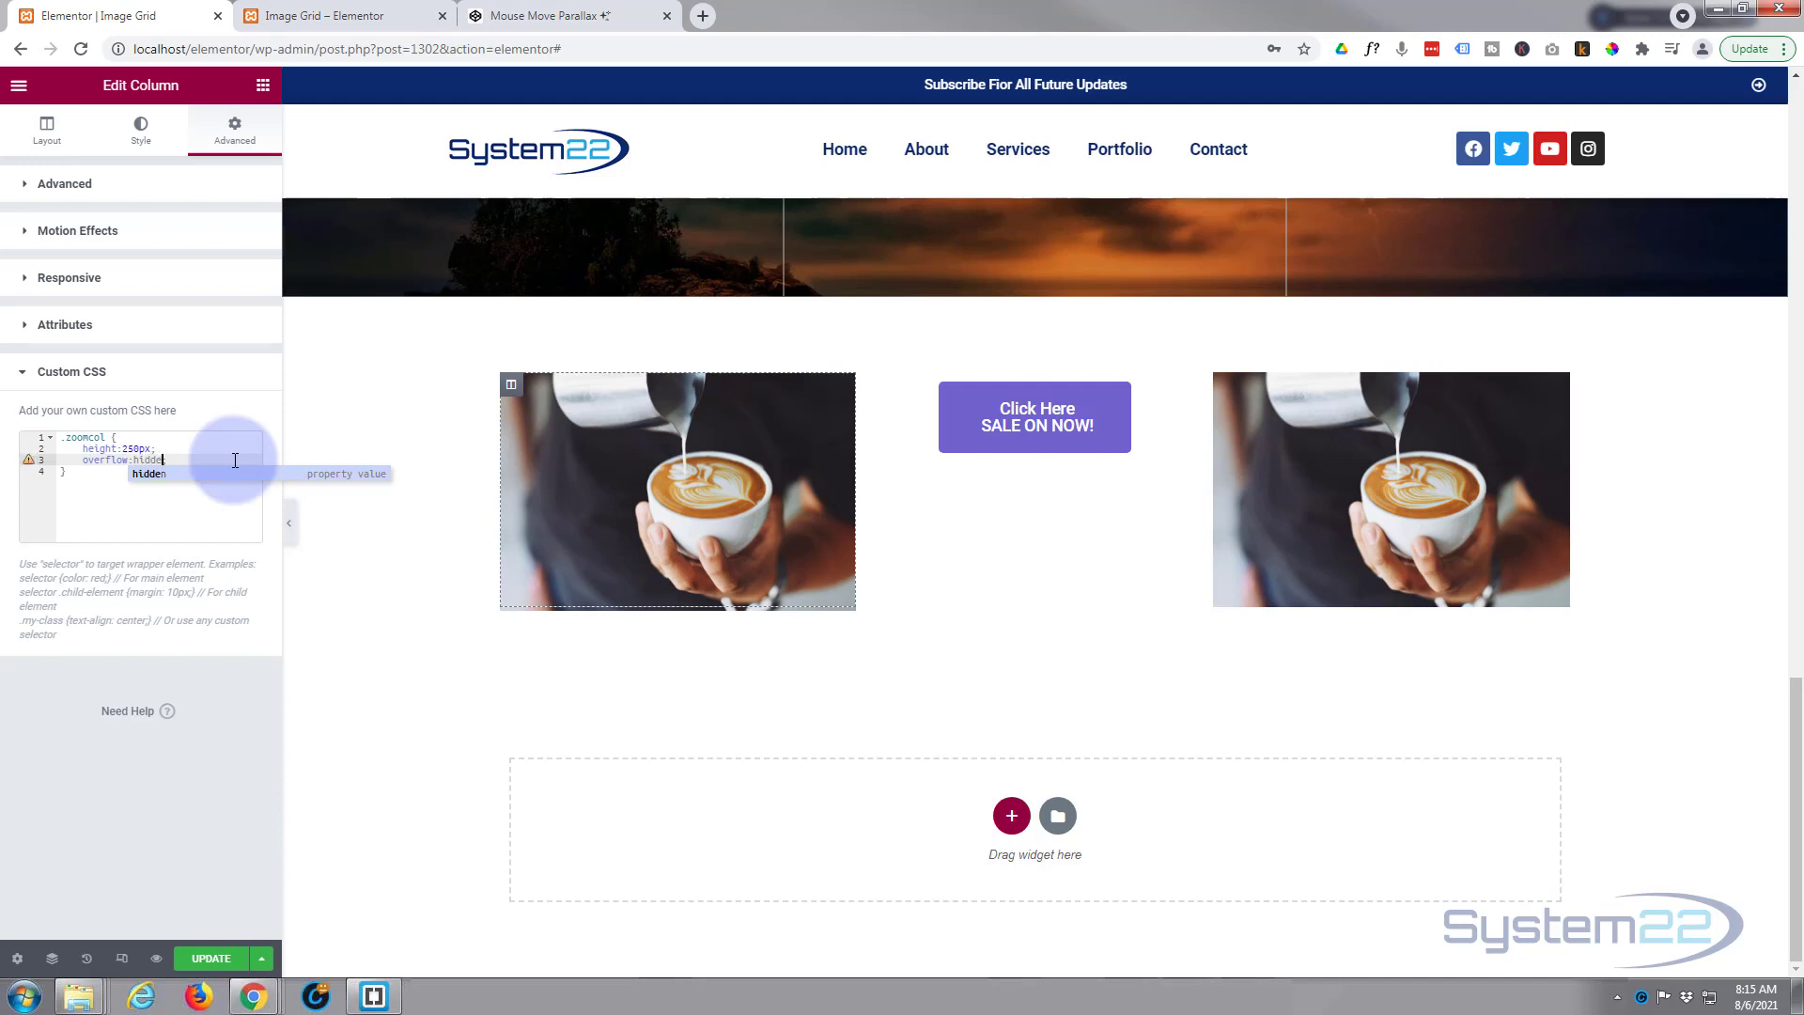
text(n;)
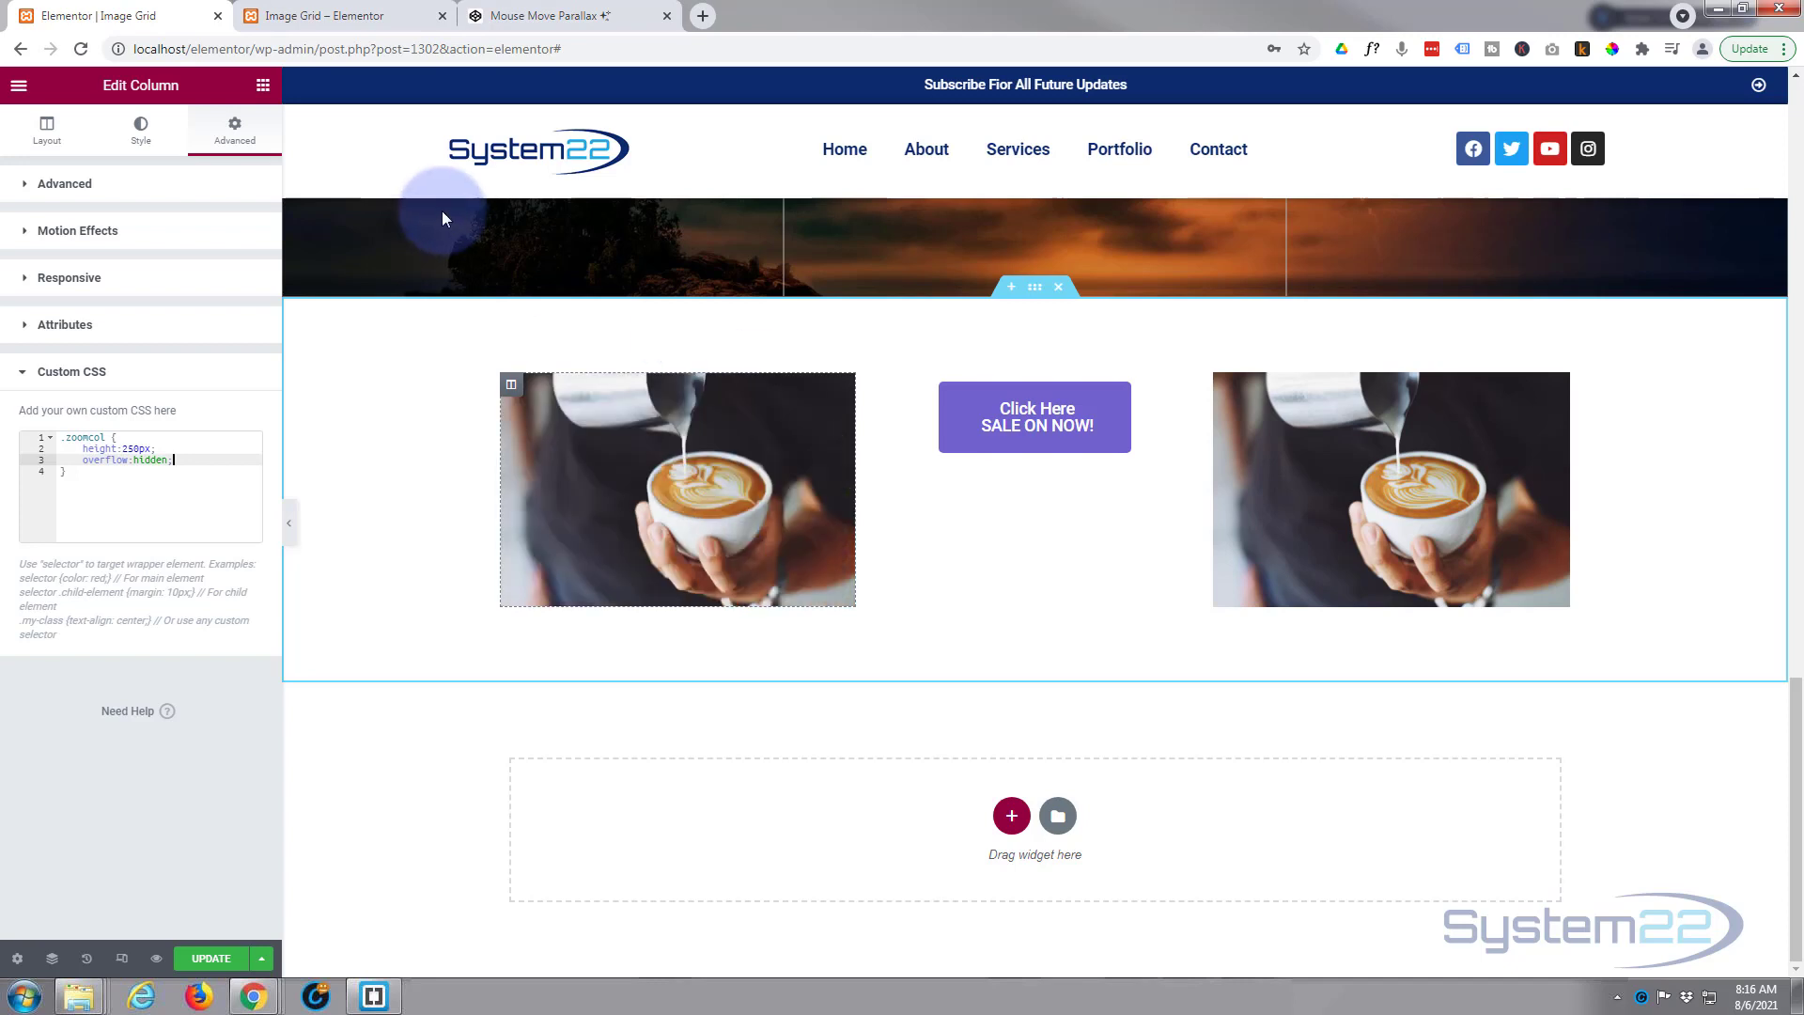
- Below the hover rule in the image's Custom CSS, add .imgzoom with transition-duration 0.75s
click(662, 493)
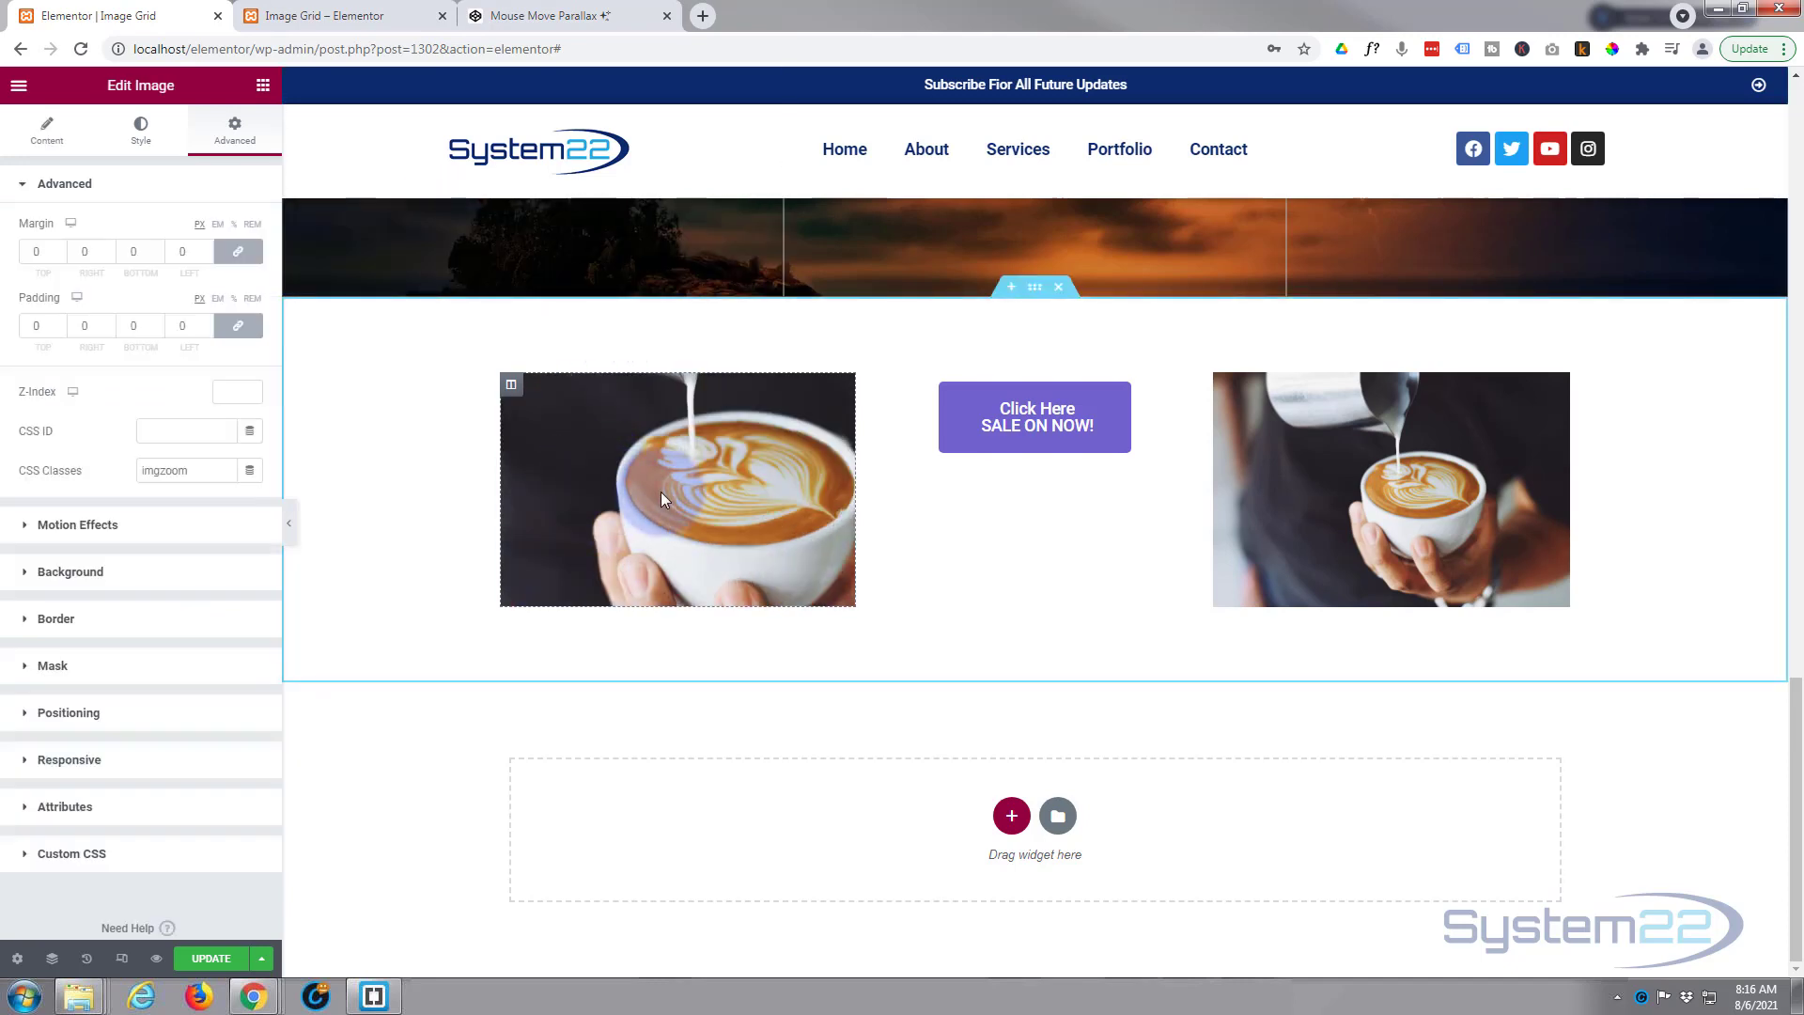
click(54, 855)
click(118, 630)
text(.imgzoom:hover {     transform:scale(2); })
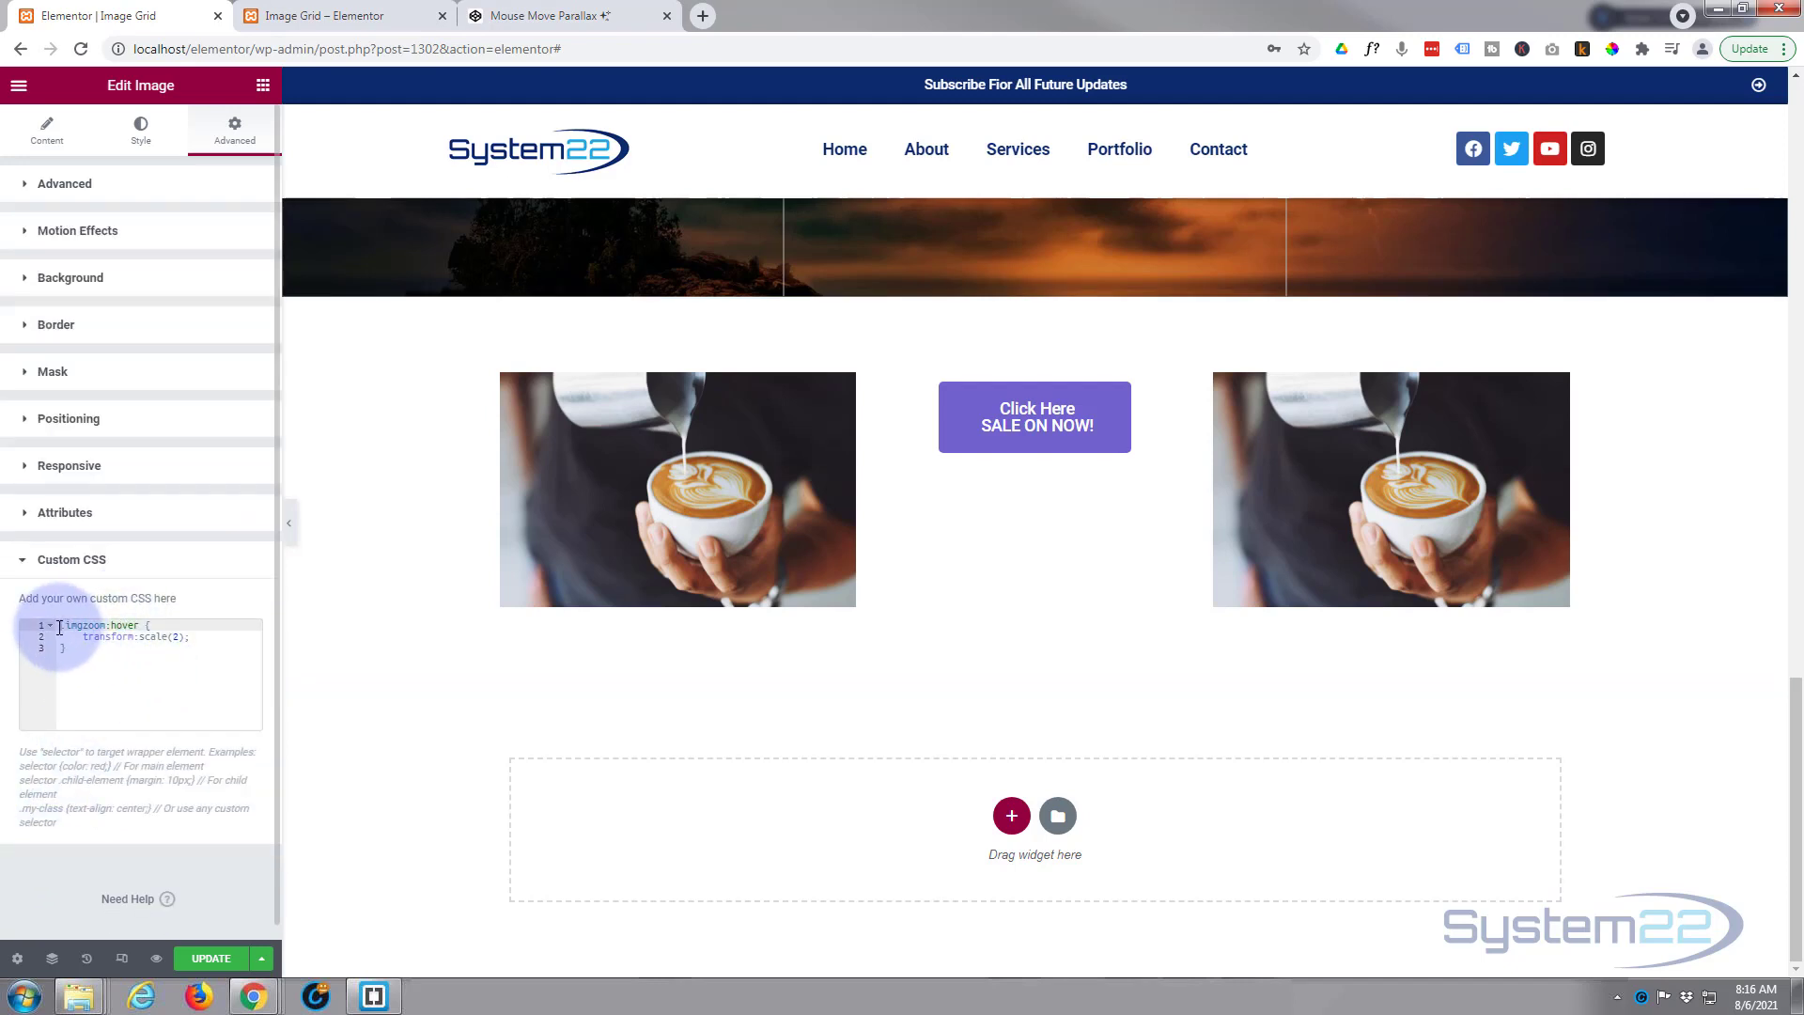
drag(59, 627, 106, 625)
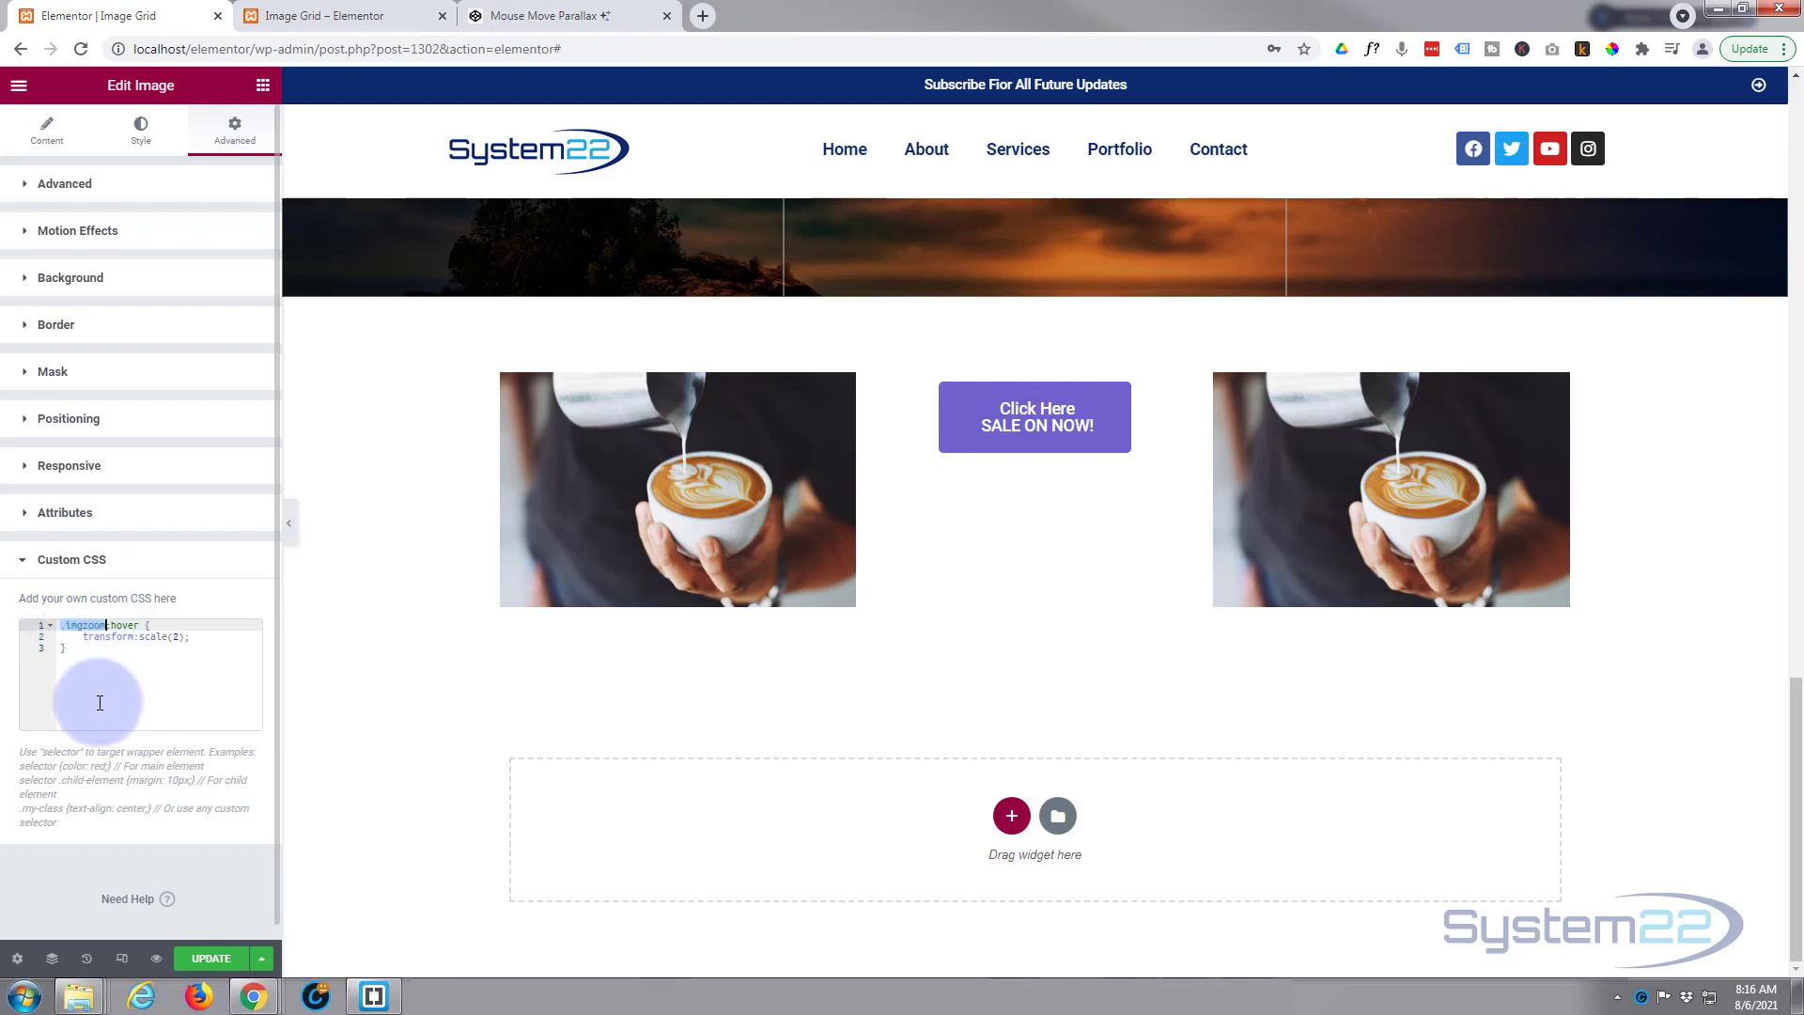
click(80, 649)
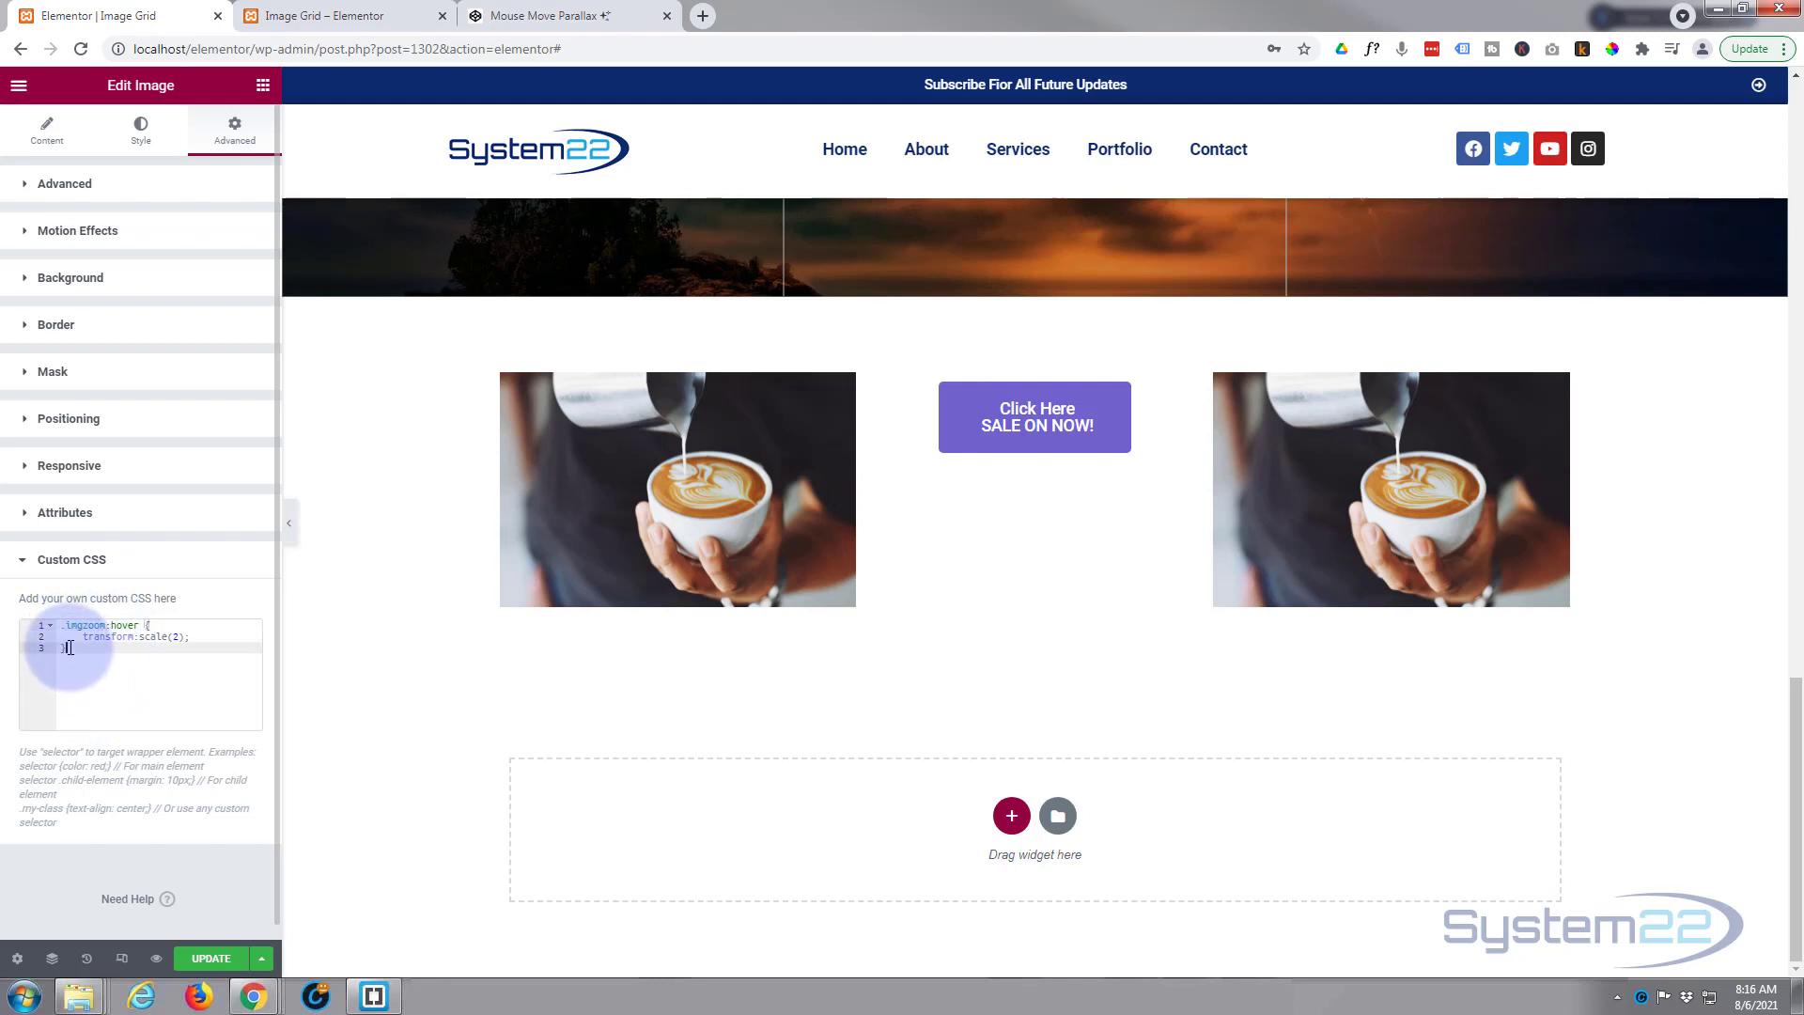
key(Return)
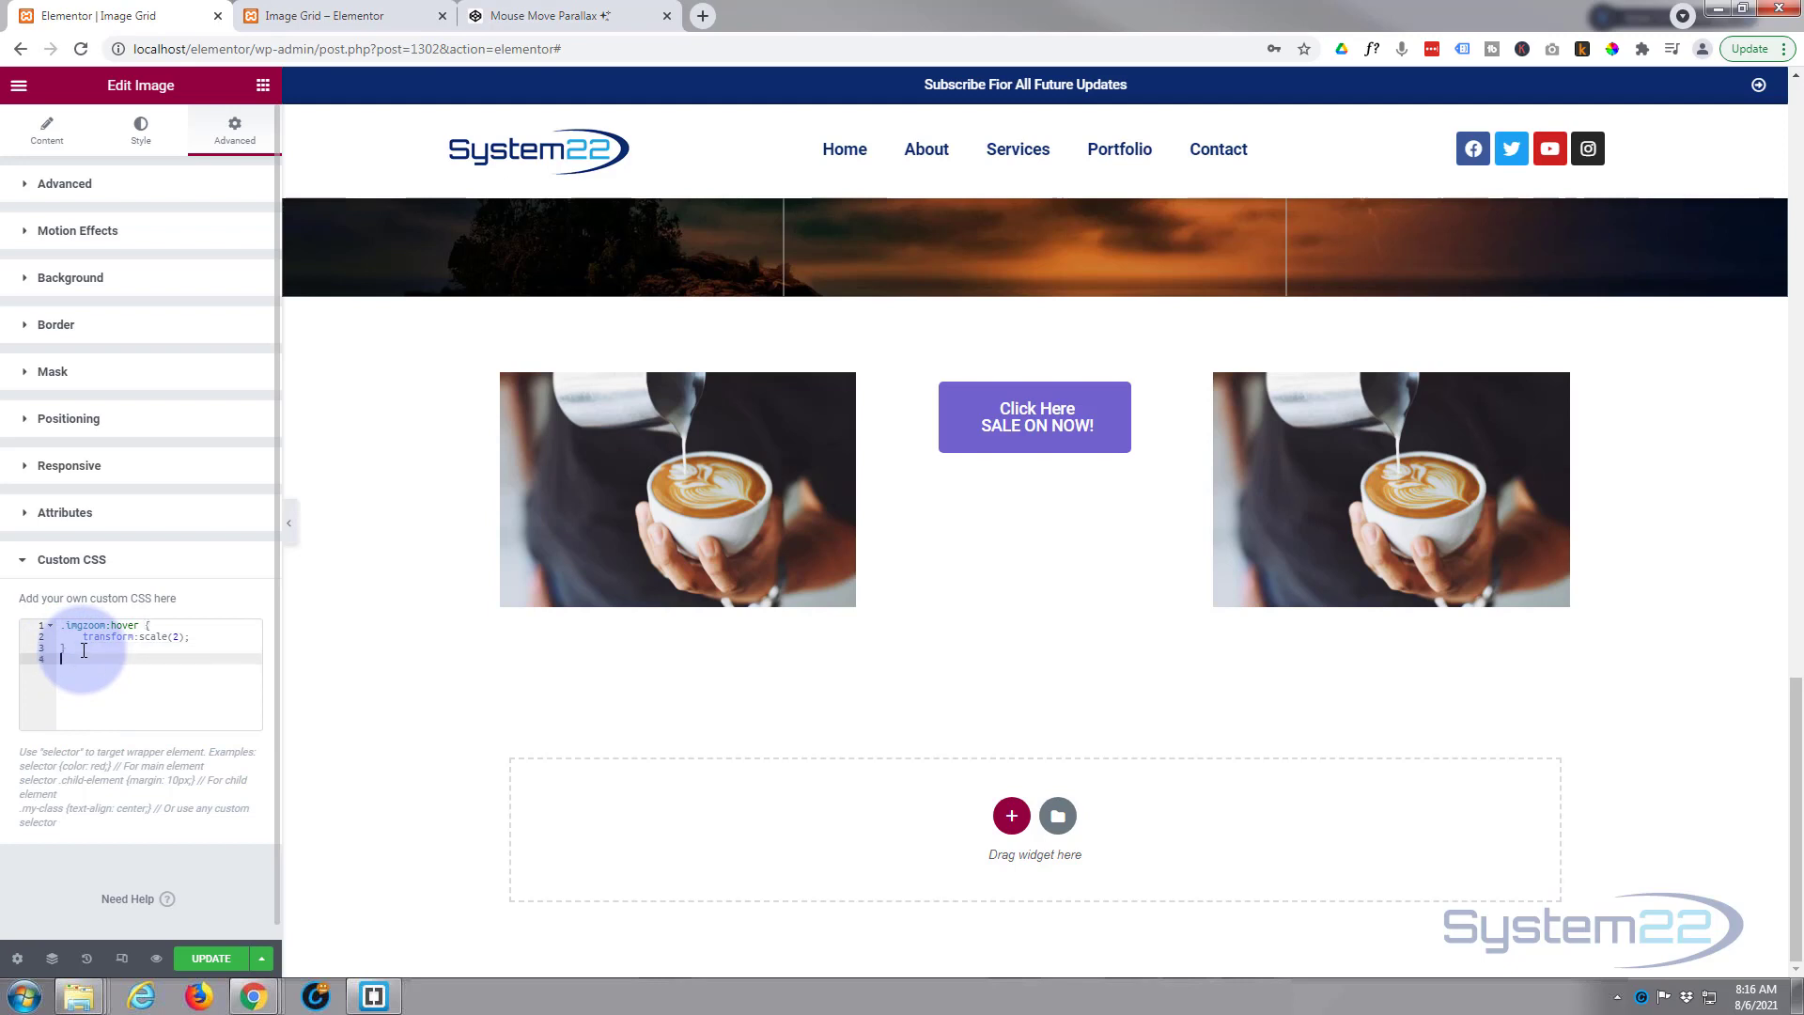
key(Return)
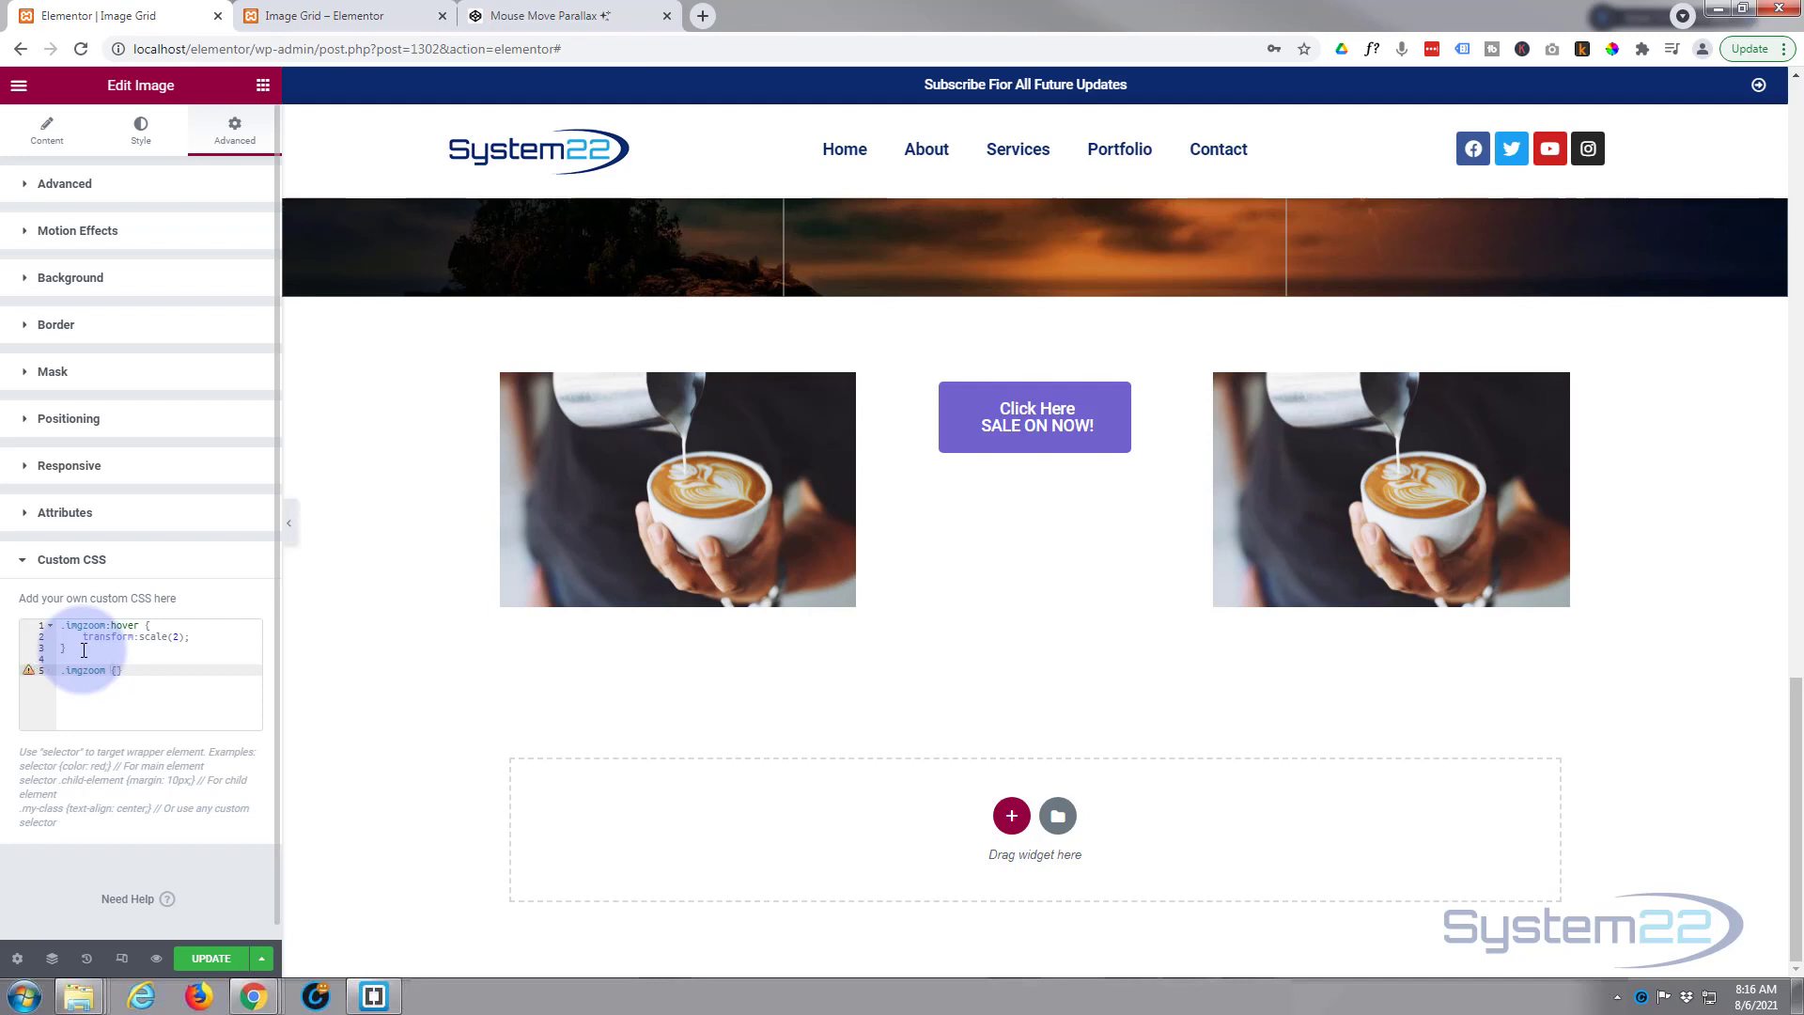
key(Return)
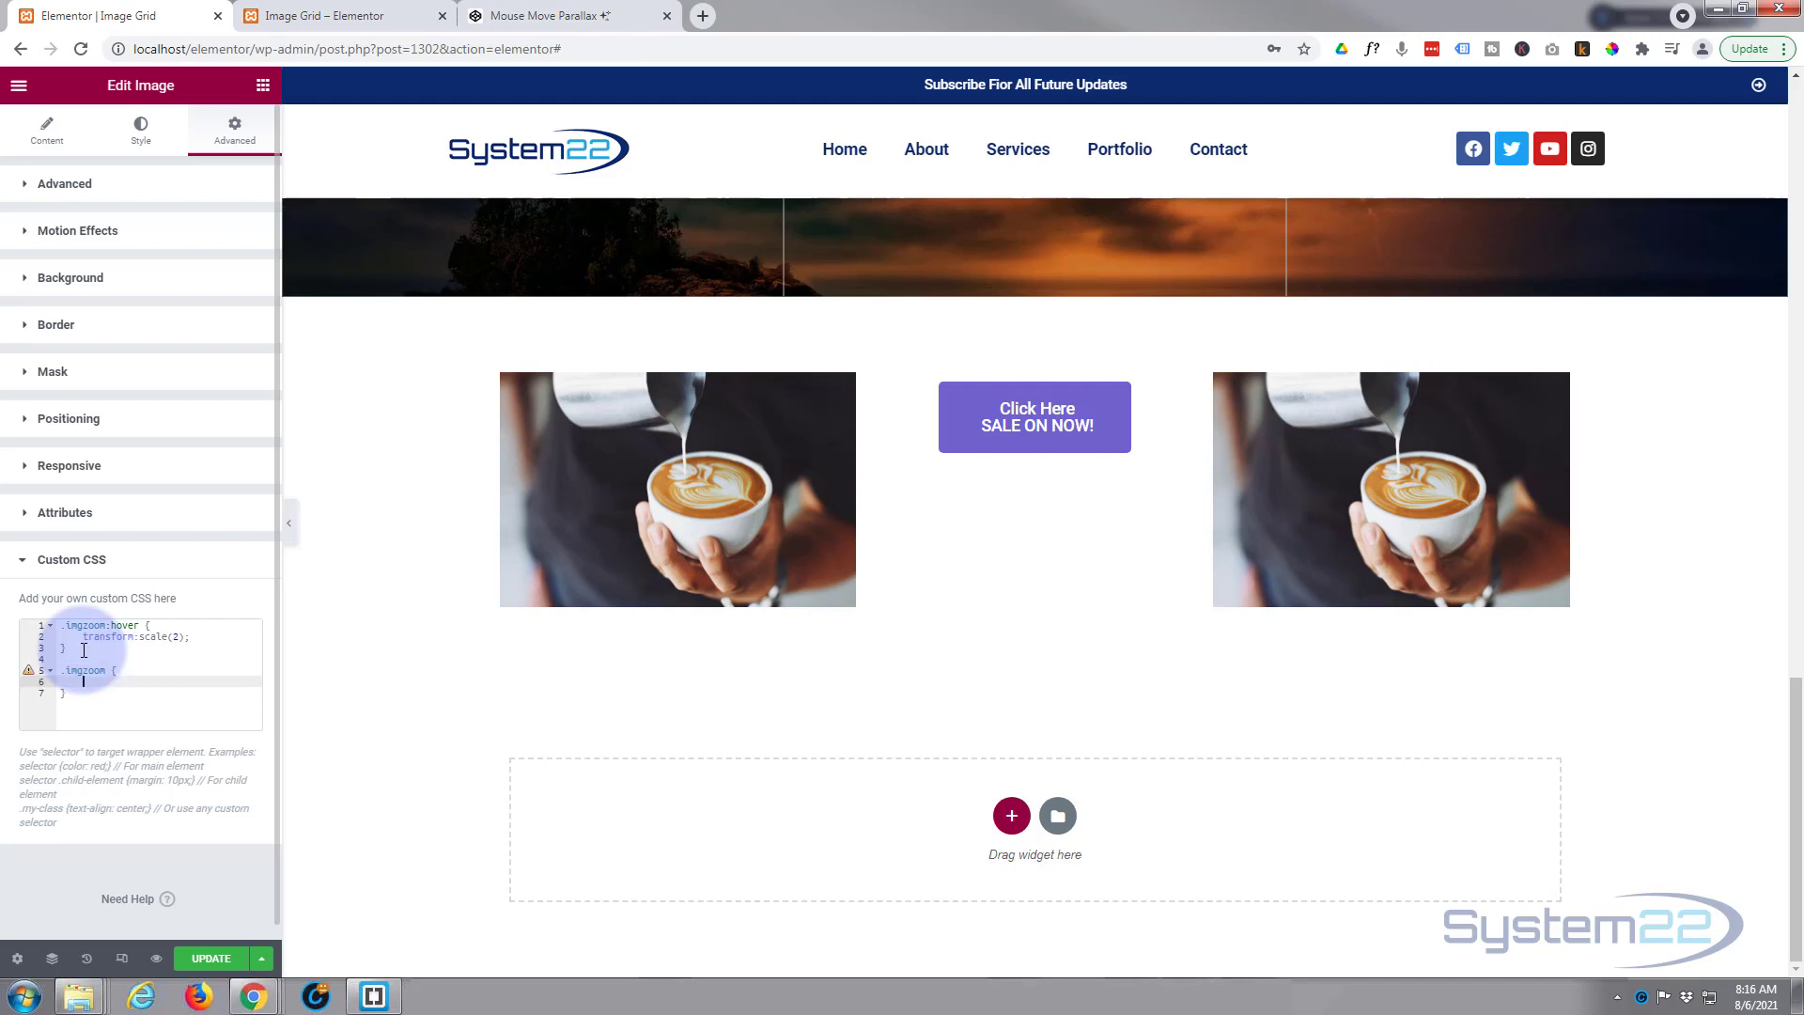
text(transitio)
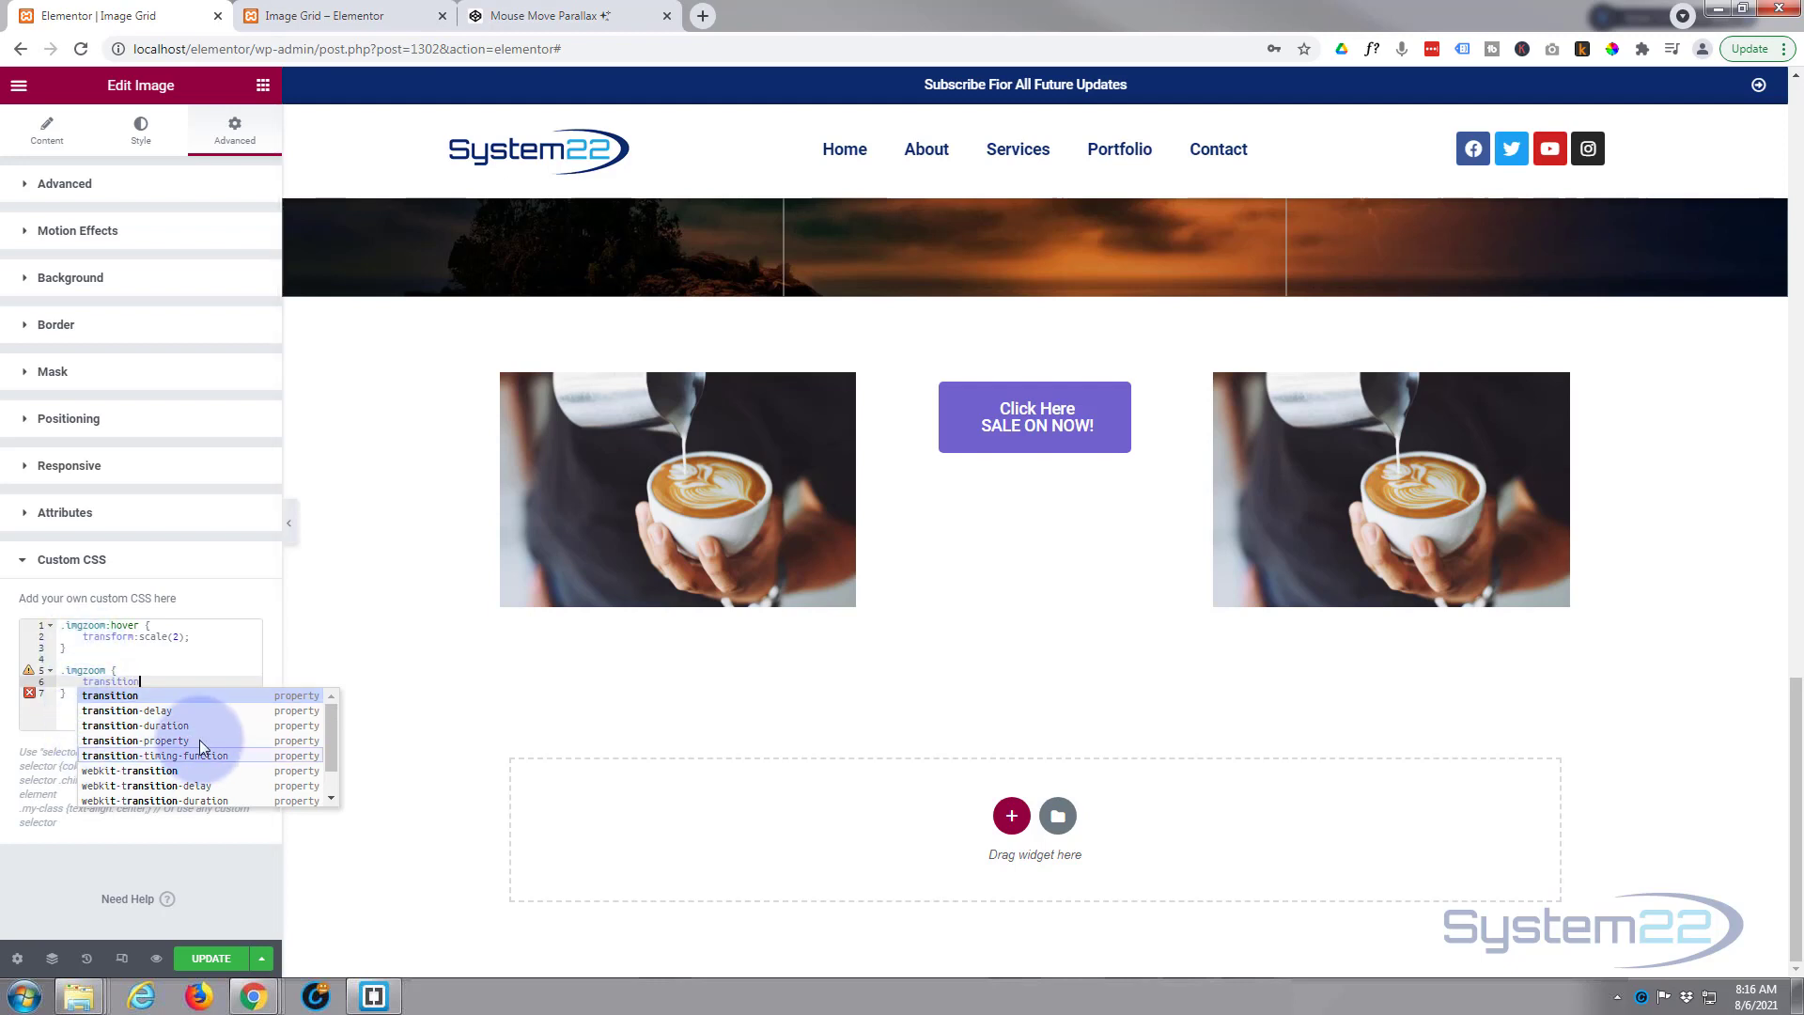
text(n)
click(175, 726)
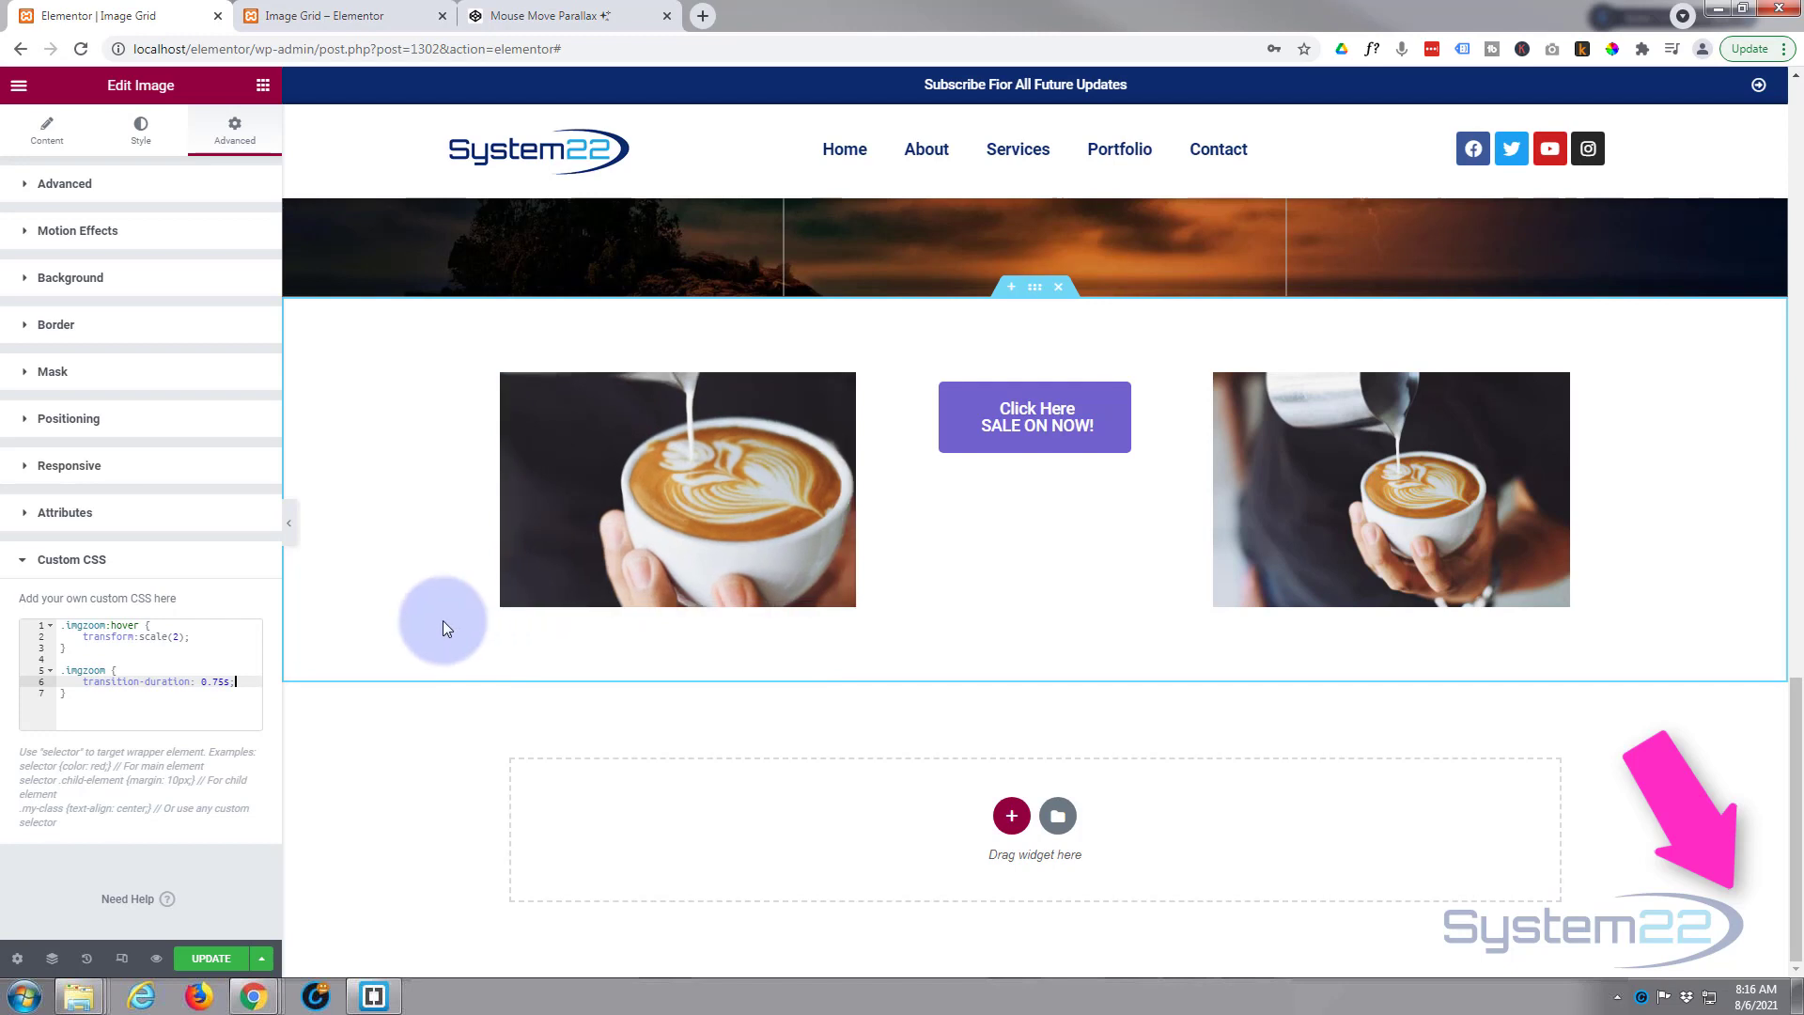
- Save the Image Grid page and preview it, scrolling down to the two coffee photos
click(209, 959)
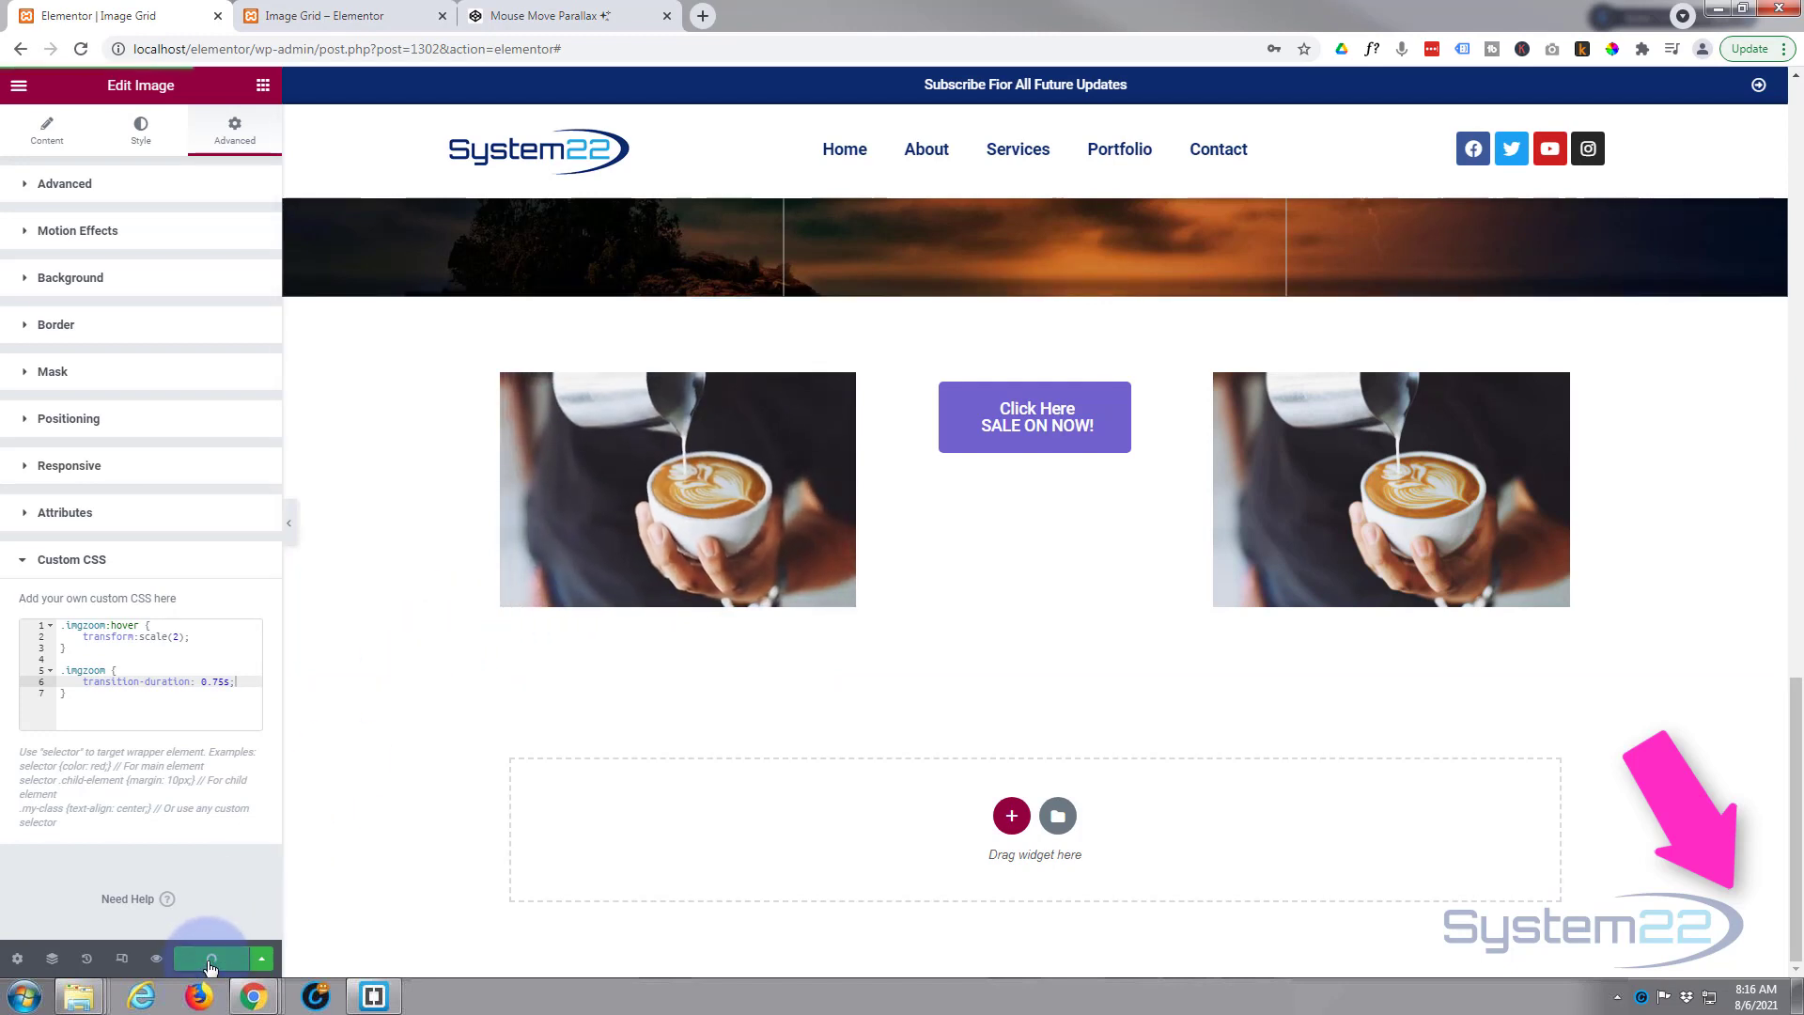
click(157, 959)
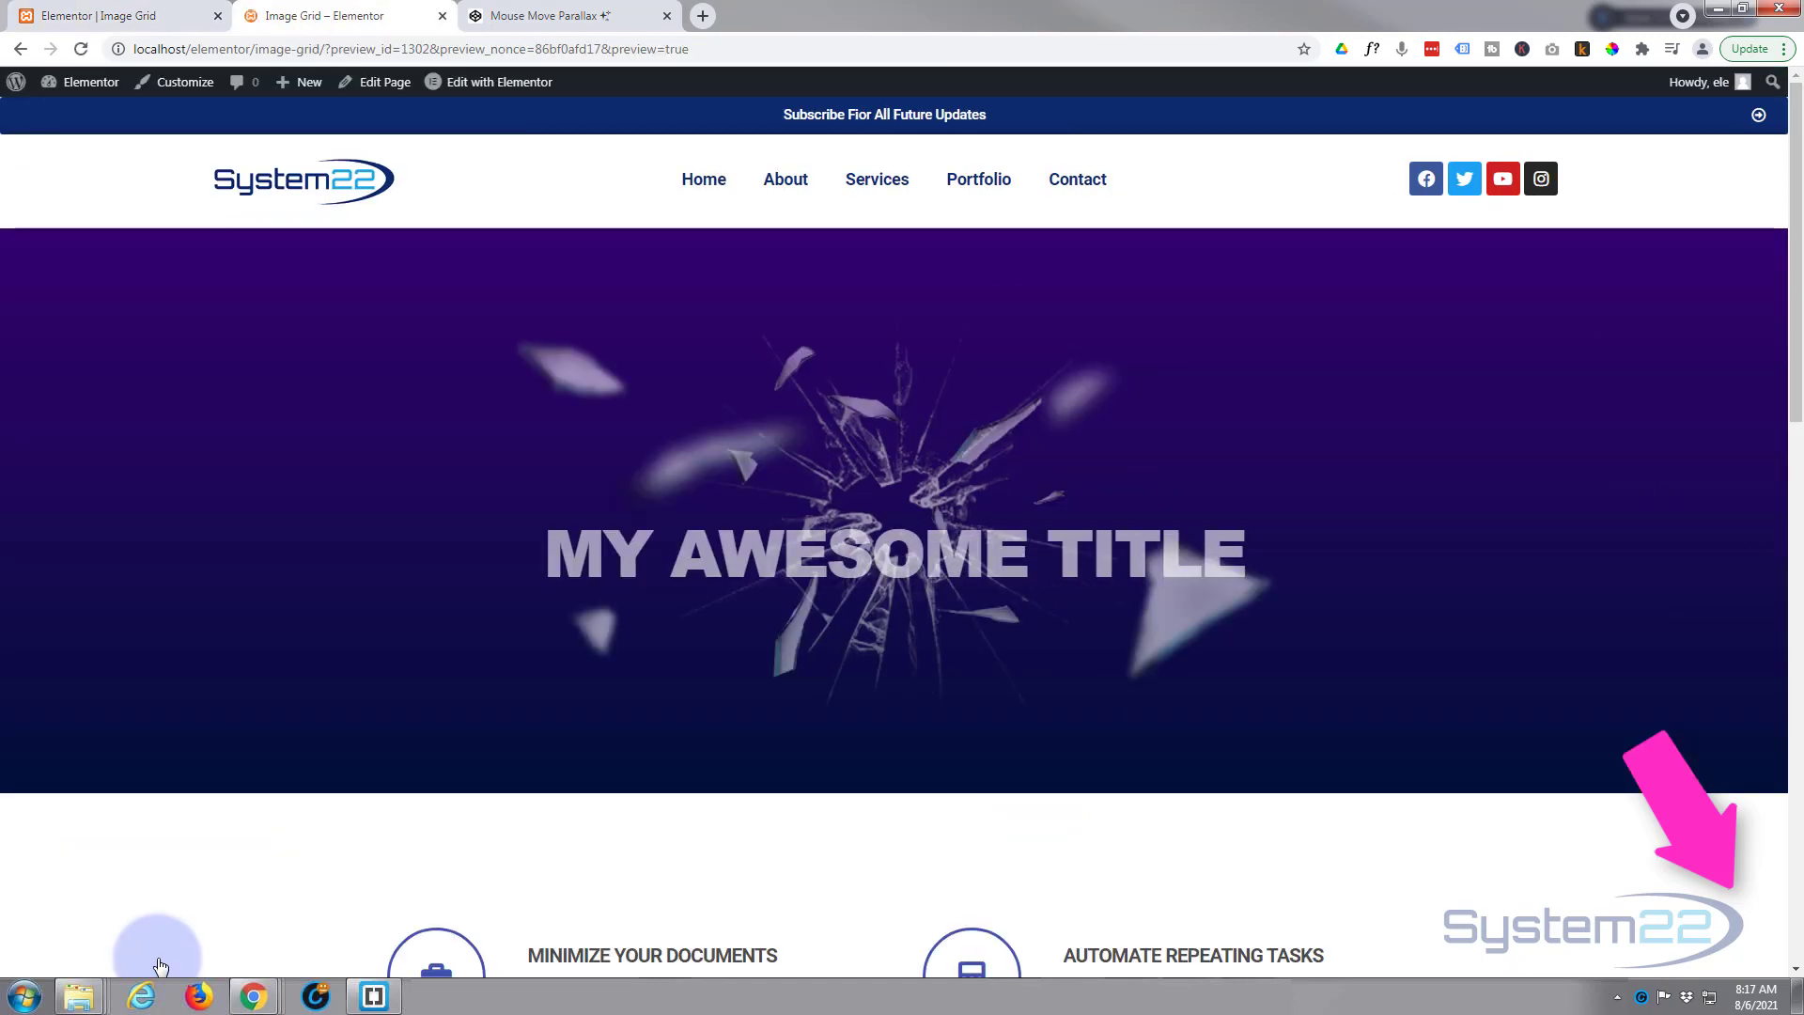
scroll(386, 534, down, 8)
scroll(385, 534, down, 7)
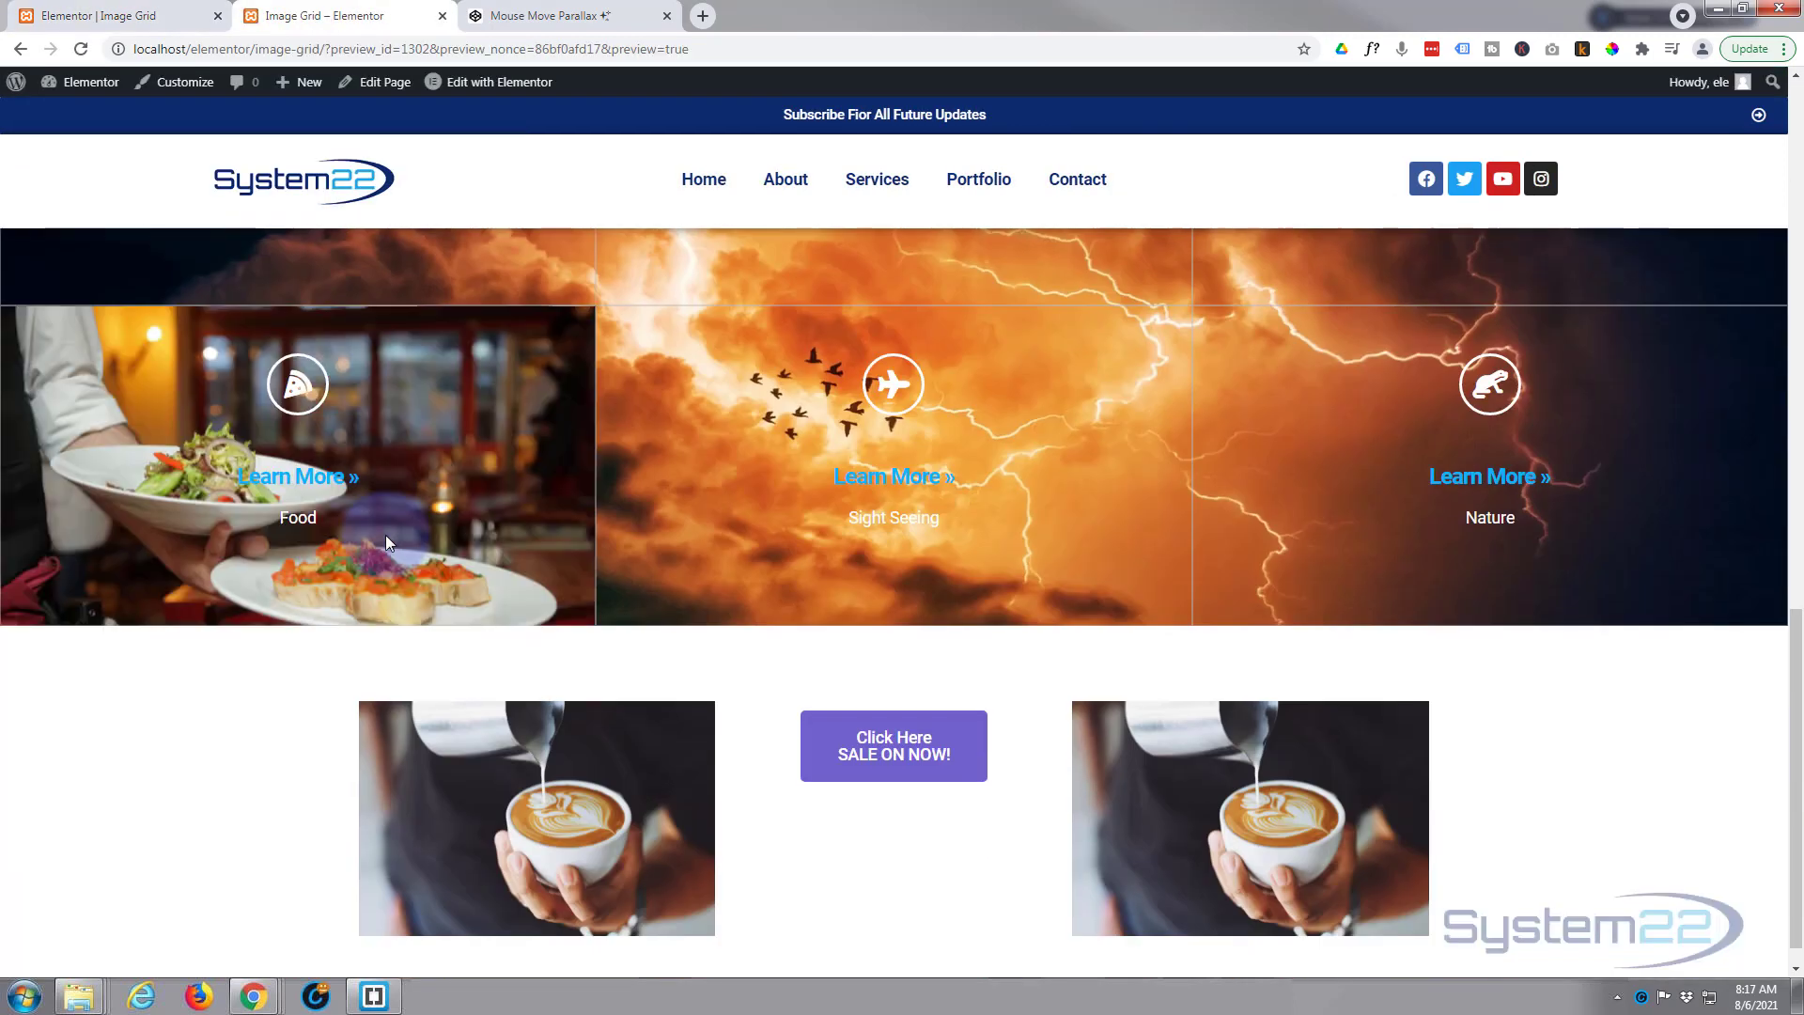